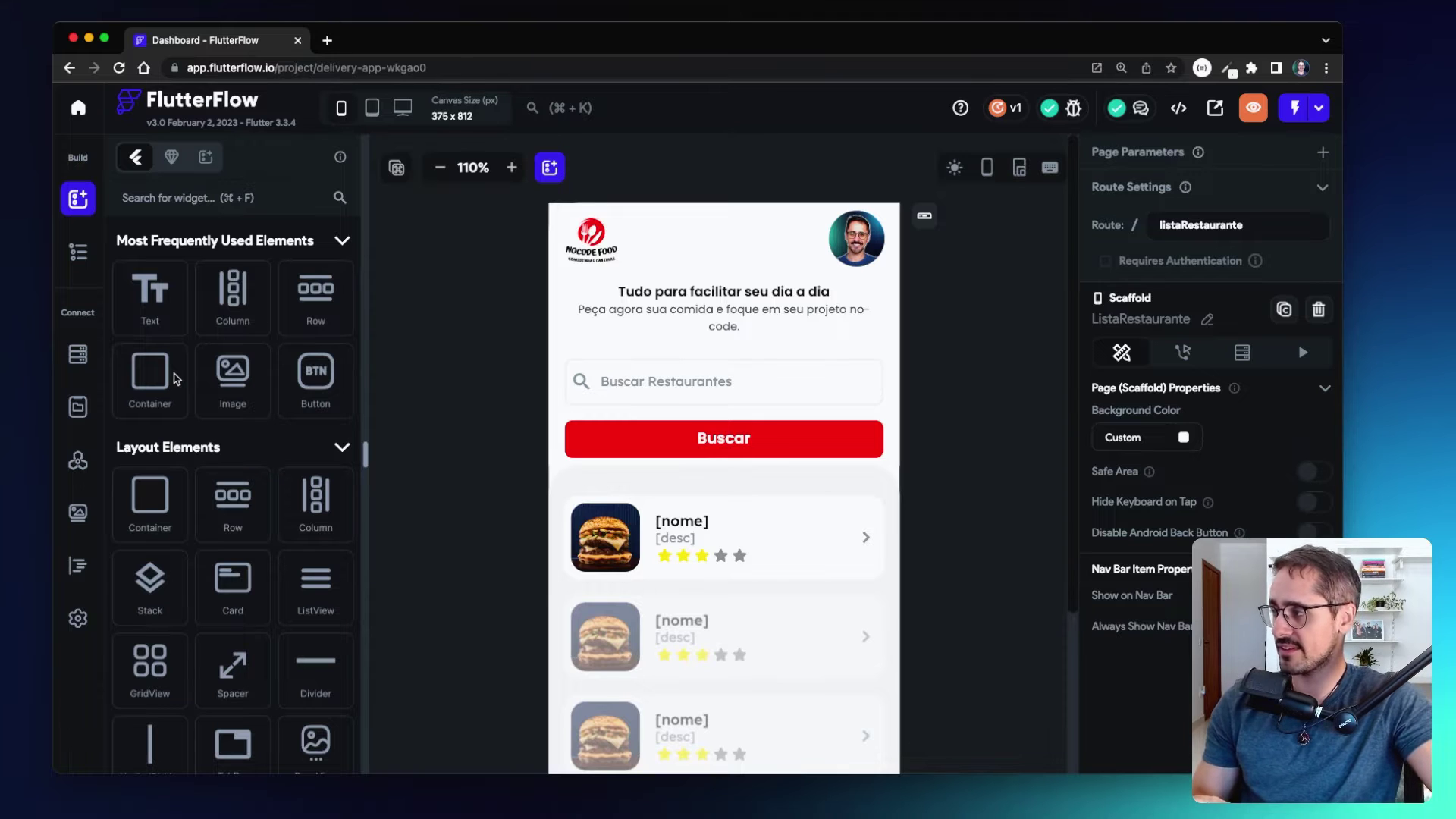
Examine the available widgets across the frequently used, layout and base element groups
{"action": "scroll", "coordinate": [267, 391], "scroll_direction": "down", "scroll_amount": 5}
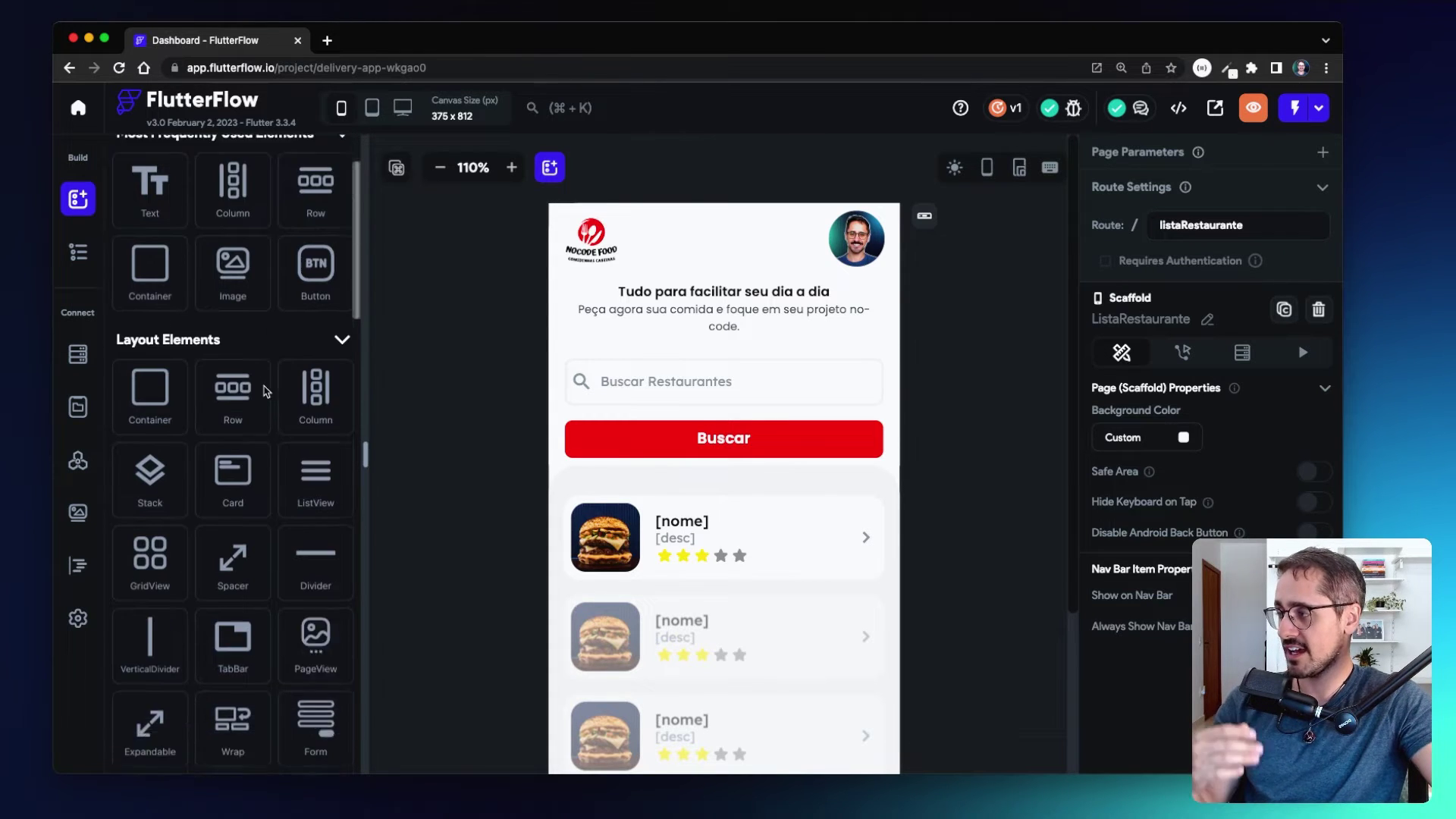
{"action": "scroll", "coordinate": [267, 390], "scroll_direction": "down", "scroll_amount": 2}
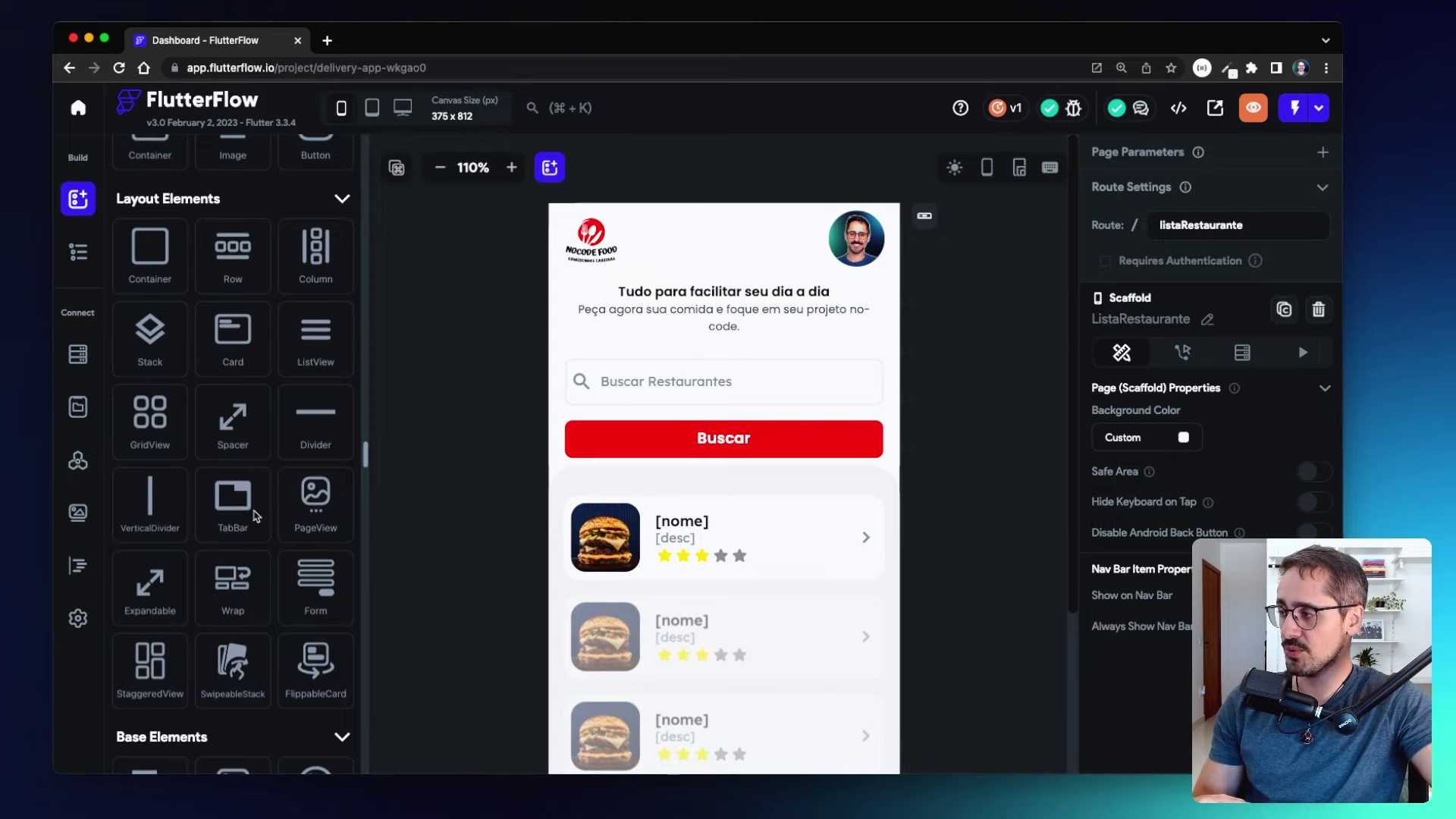
{"action": "scroll", "coordinate": [221, 514], "scroll_direction": "down", "scroll_amount": 5}
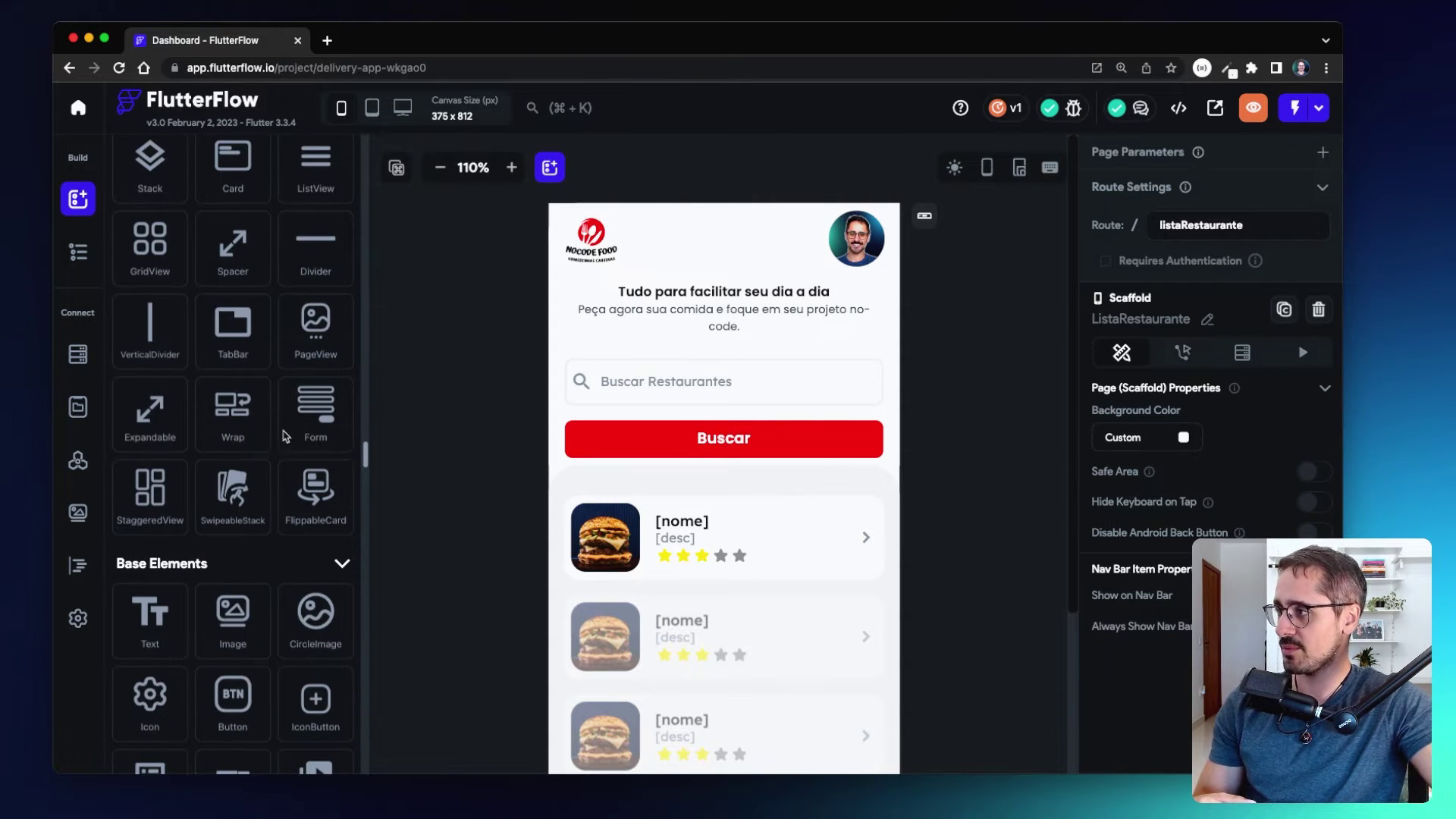
{"action": "scroll", "coordinate": [306, 438], "scroll_direction": "down", "scroll_amount": 2}
{"action": "scroll", "coordinate": [307, 438], "scroll_direction": "down", "scroll_amount": 2}
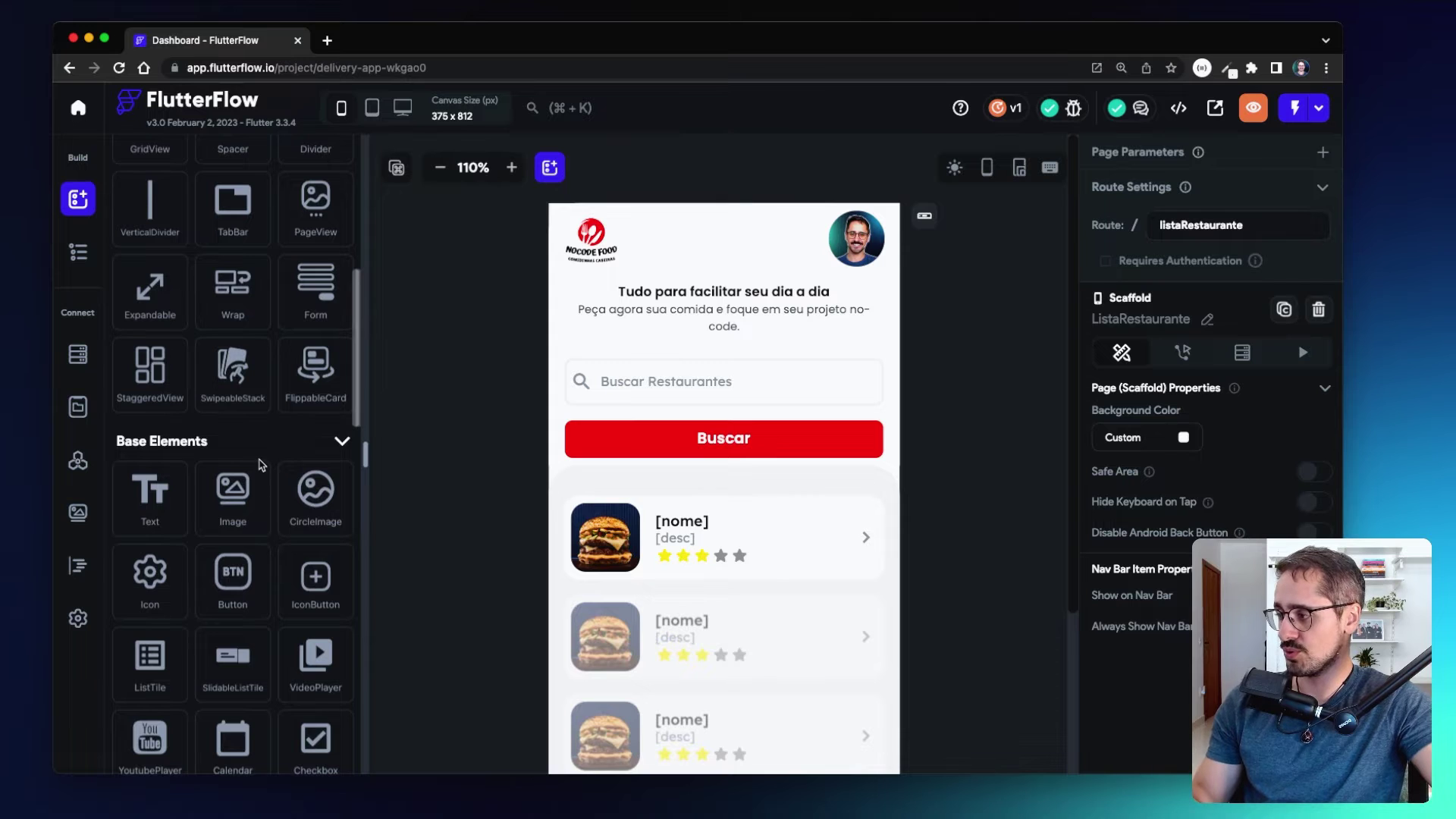
{"action": "scroll", "coordinate": [260, 465], "scroll_direction": "down", "scroll_amount": 8}
{"action": "scroll", "coordinate": [260, 465], "scroll_direction": "down", "scroll_amount": 4}
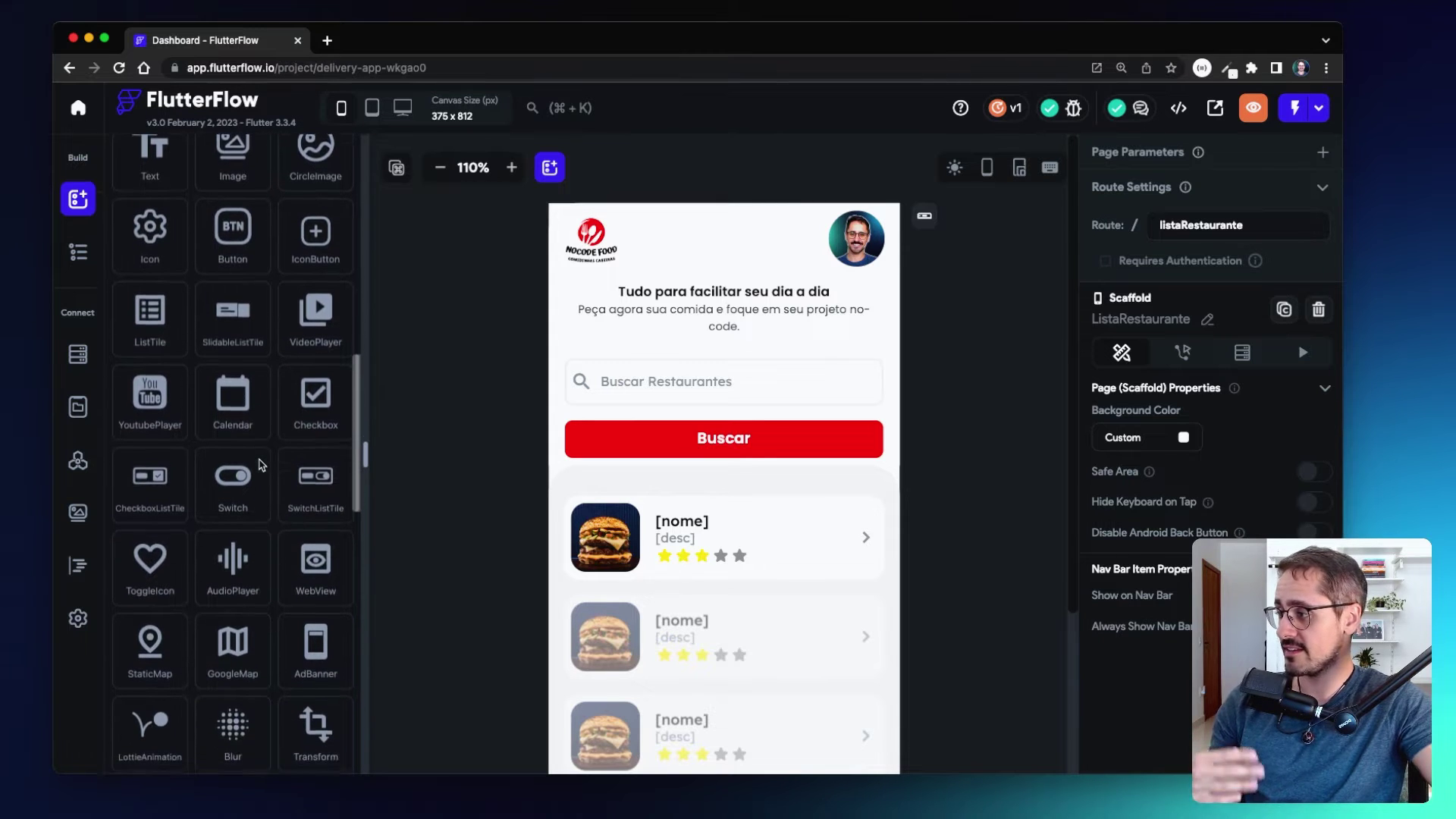
{"action": "scroll", "coordinate": [260, 465], "scroll_direction": "down", "scroll_amount": 4}
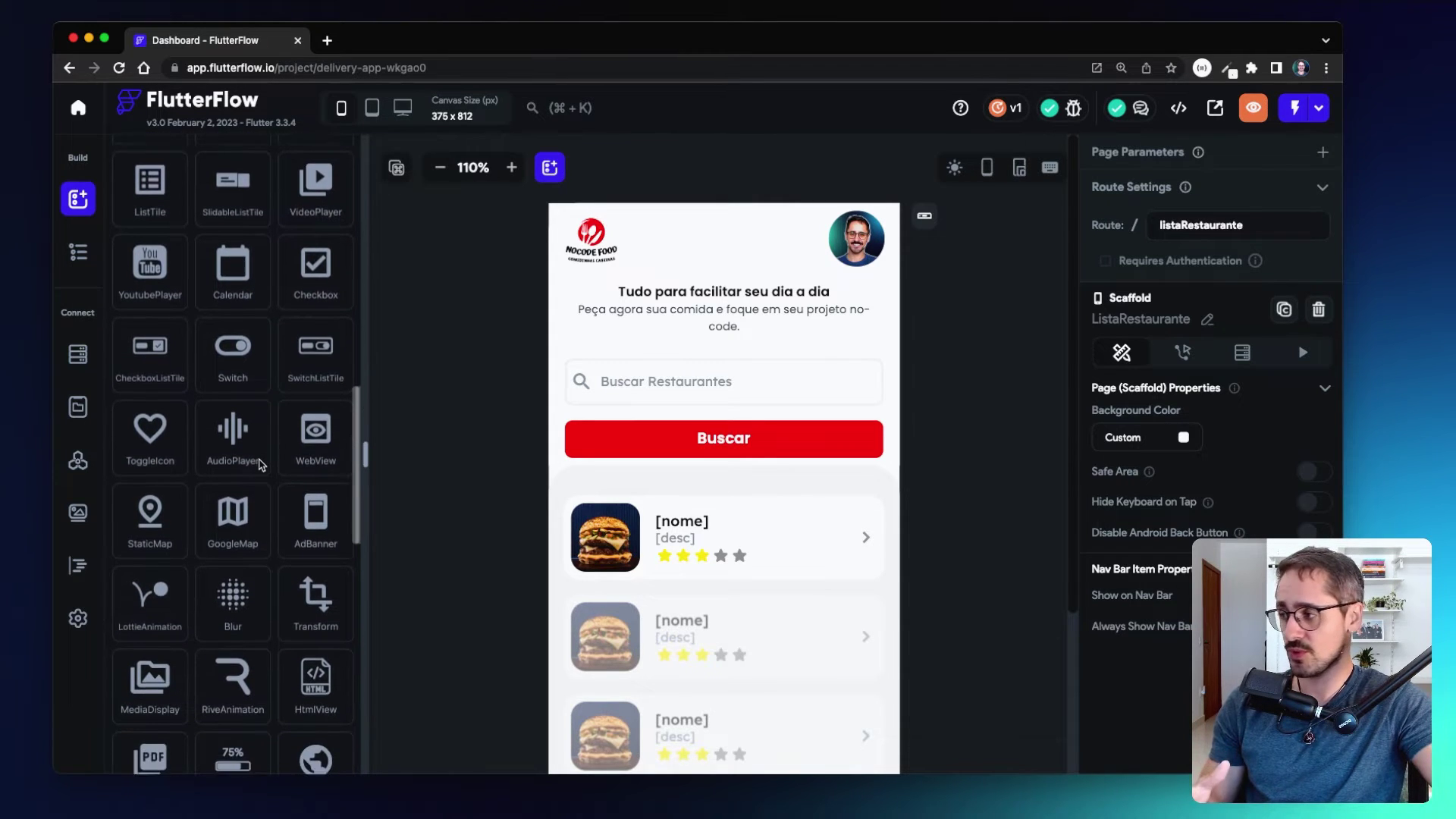
{"action": "scroll", "coordinate": [260, 465], "scroll_direction": "down", "scroll_amount": 4}
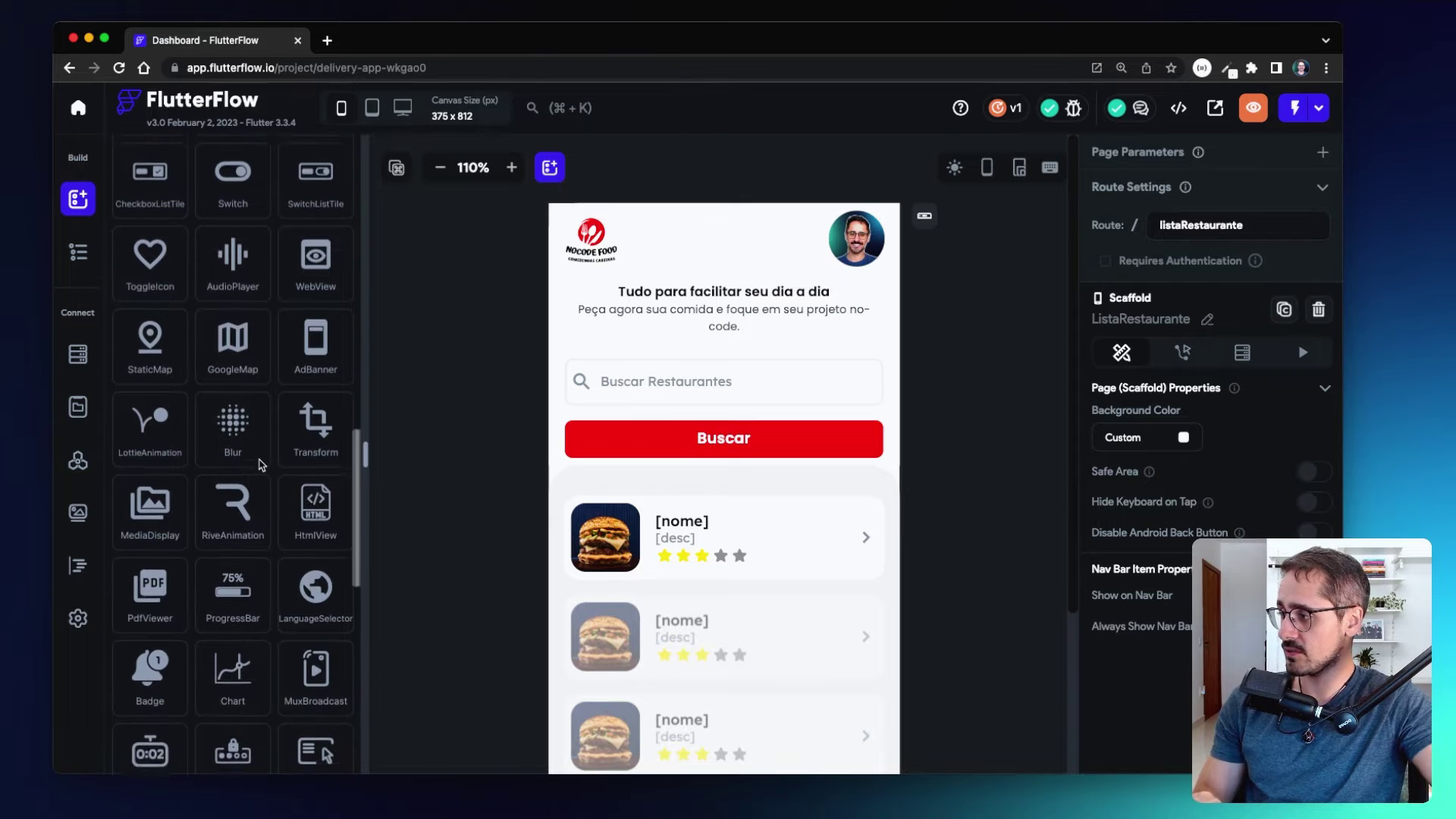
{"action": "scroll", "coordinate": [260, 465], "scroll_direction": "up", "scroll_amount": 20}
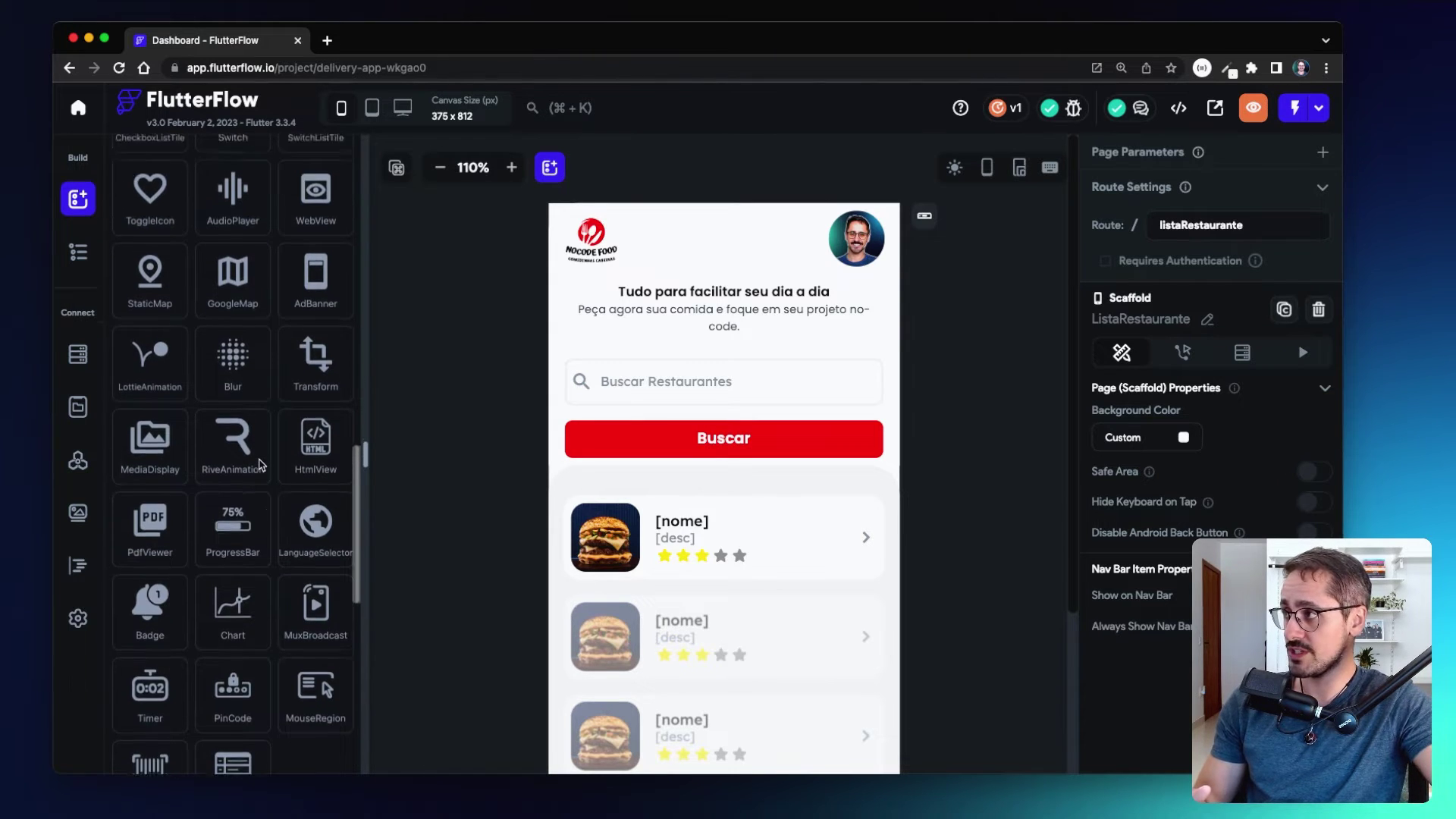
{"action": "scroll", "coordinate": [261, 465], "scroll_direction": "up", "scroll_amount": 7}
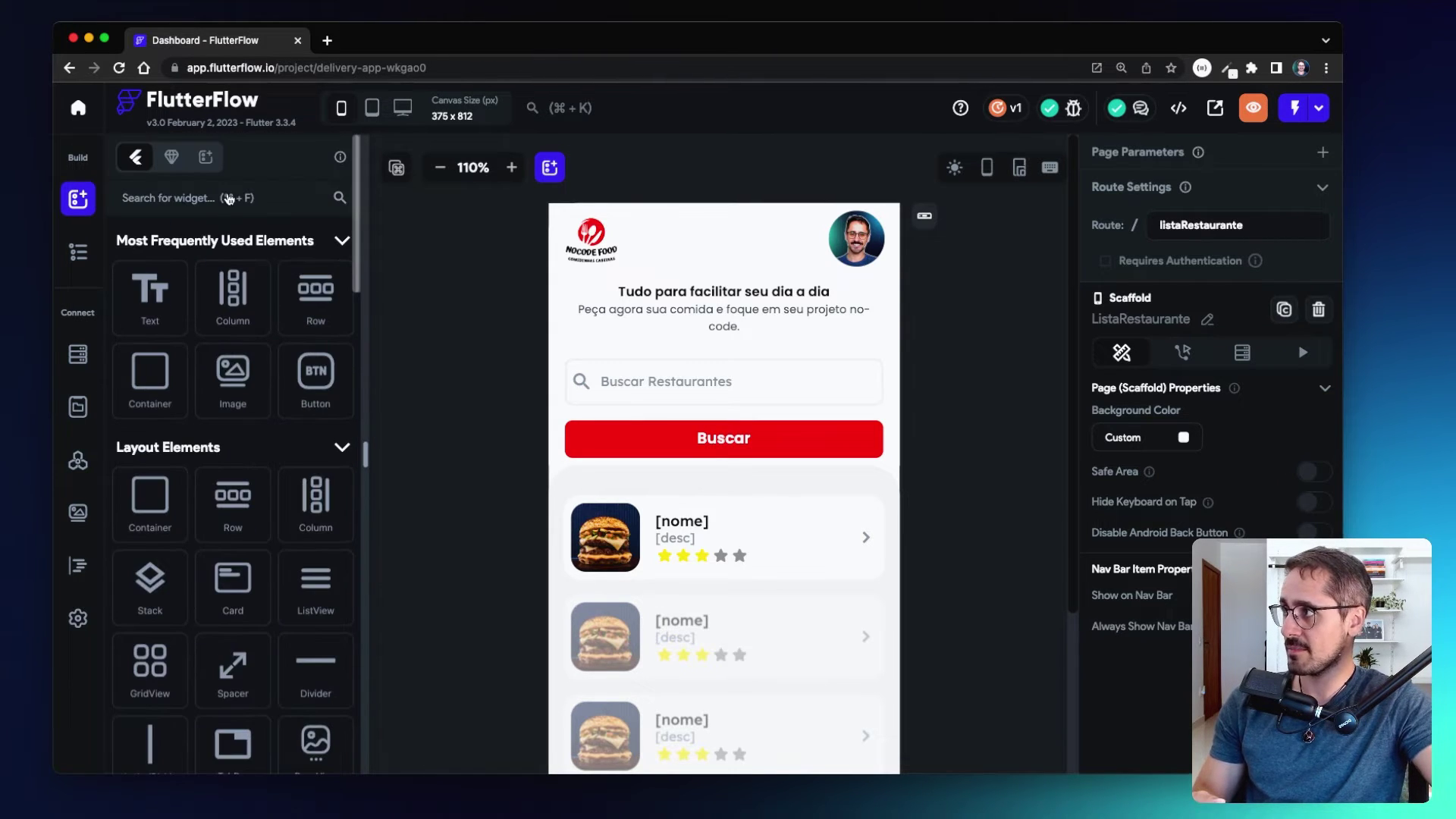
Search the marketplace components and custom widgets for "ecom"
{"action": "left_click", "coordinate": [170, 164]}
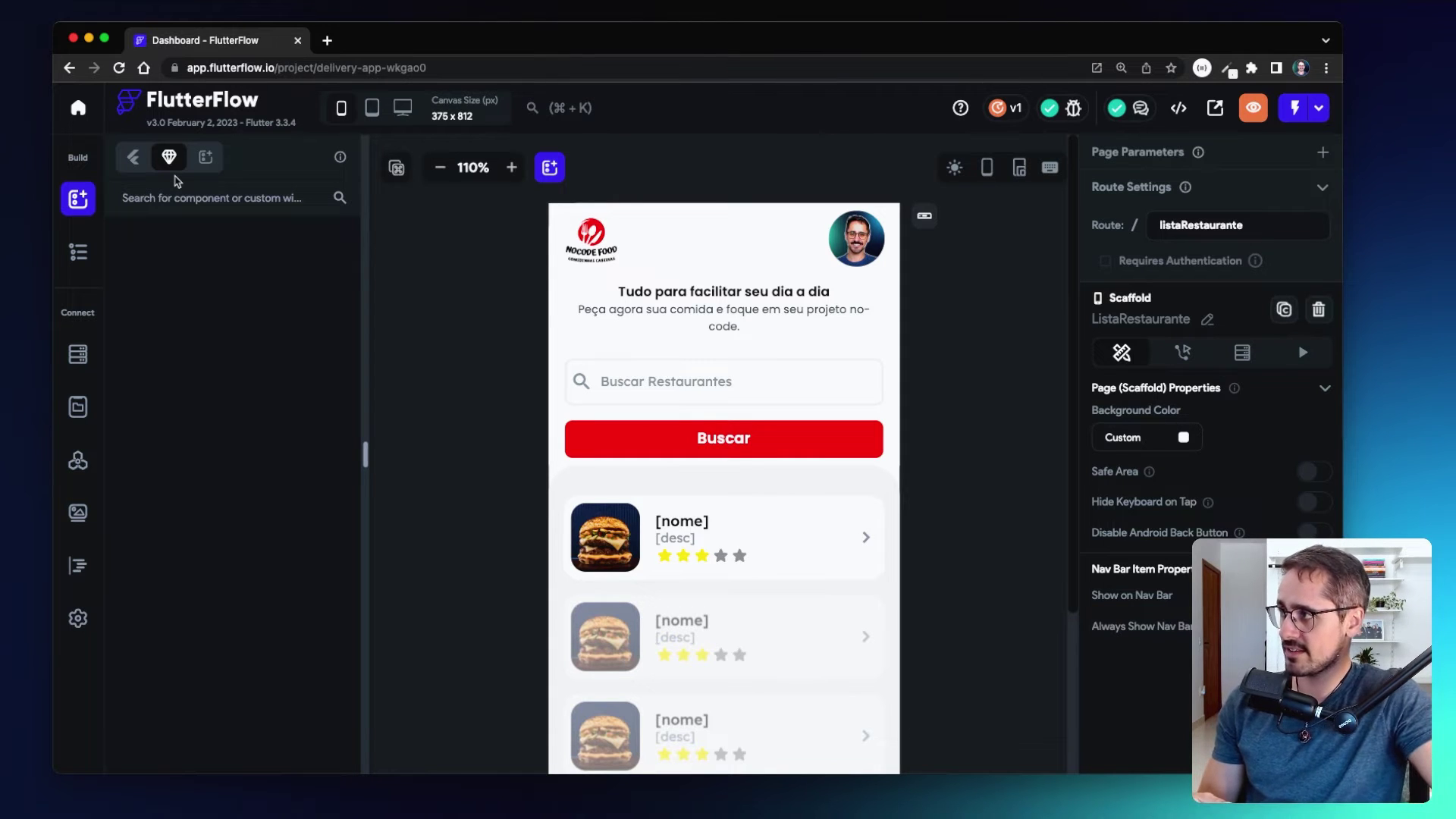
{"action": "left_click", "coordinate": [212, 198]}
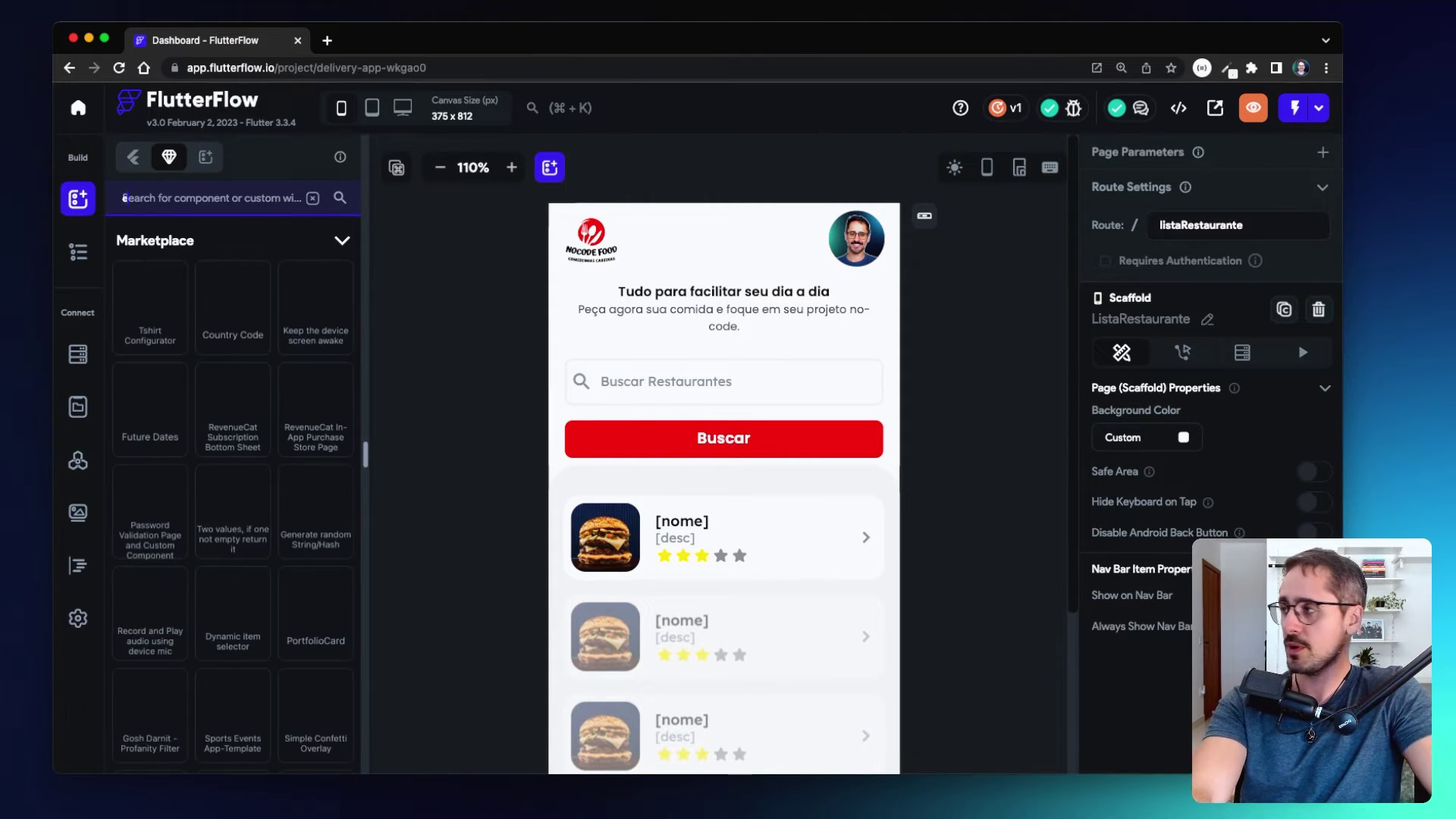
{"action": "type", "text": "ecom"}
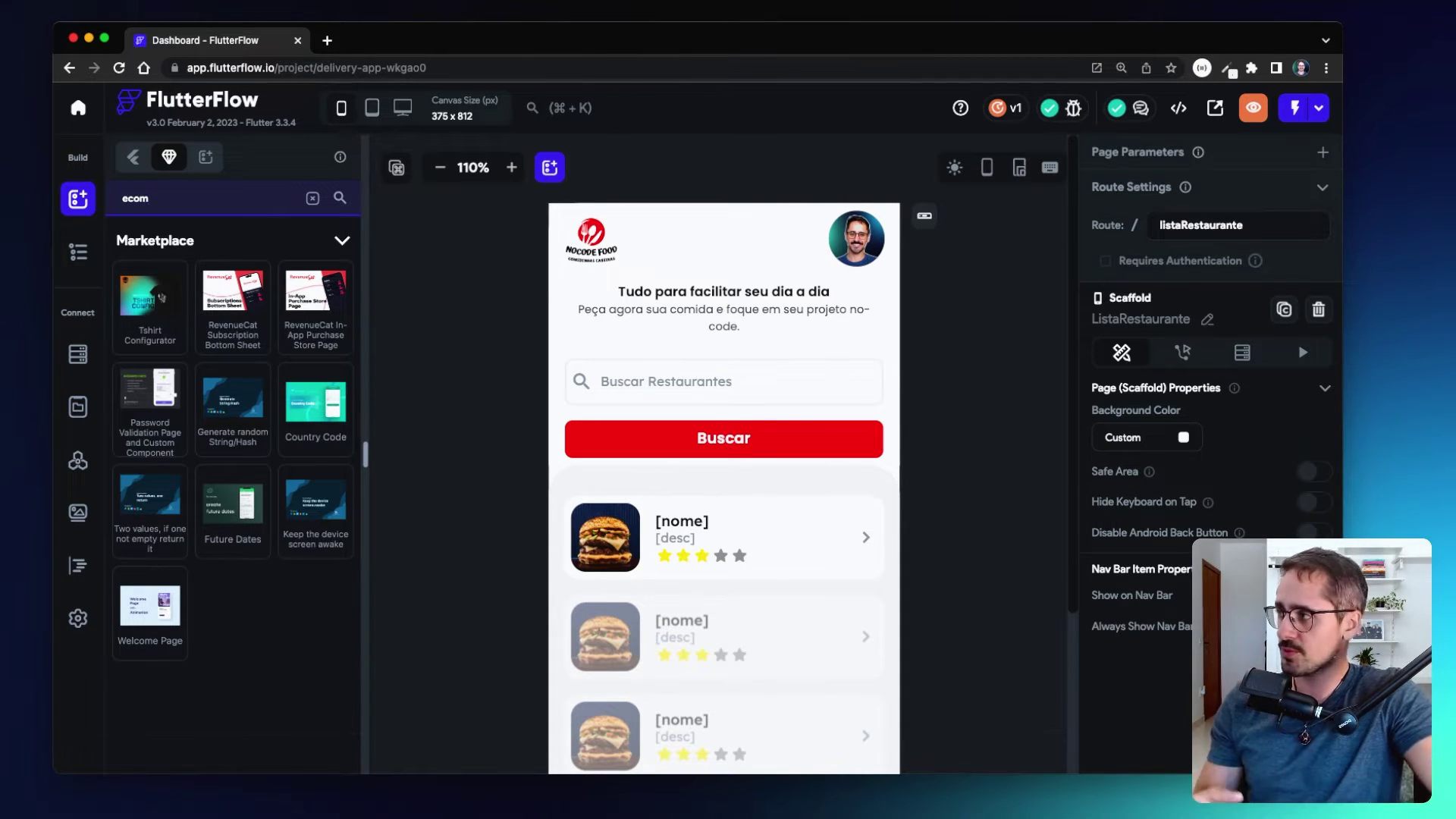
Examine the ready-made UI element templates, previewing the Empty List, Sign in with Apple, primary pill button and Web Nav 4 templates
{"action": "left_click", "coordinate": [207, 160]}
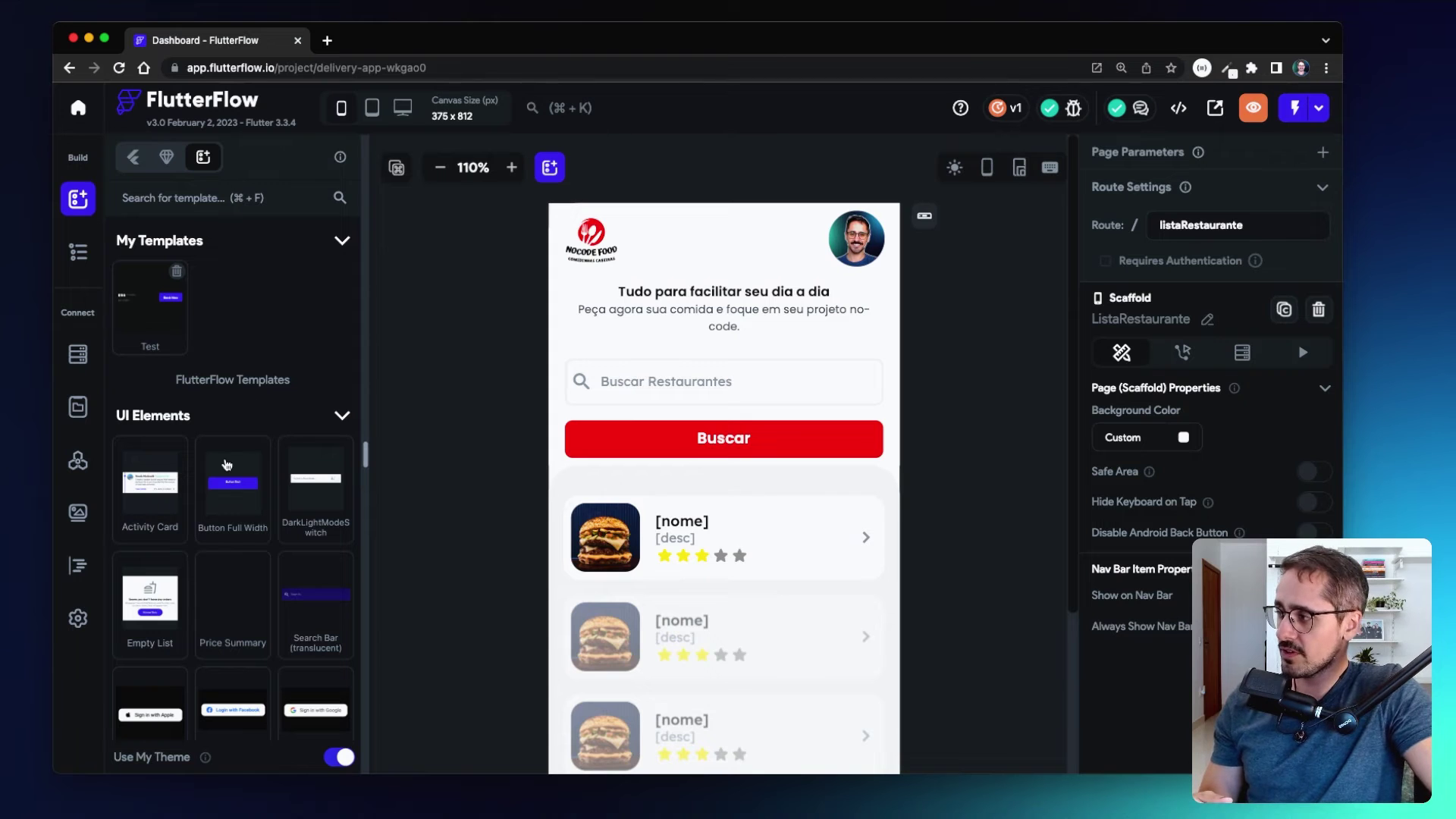
{"action": "scroll", "coordinate": [227, 462], "scroll_direction": "down", "scroll_amount": 1}
{"action": "mouse_move", "coordinate": [226, 465]}
{"action": "scroll", "coordinate": [226, 465], "scroll_direction": "down", "scroll_amount": 1}
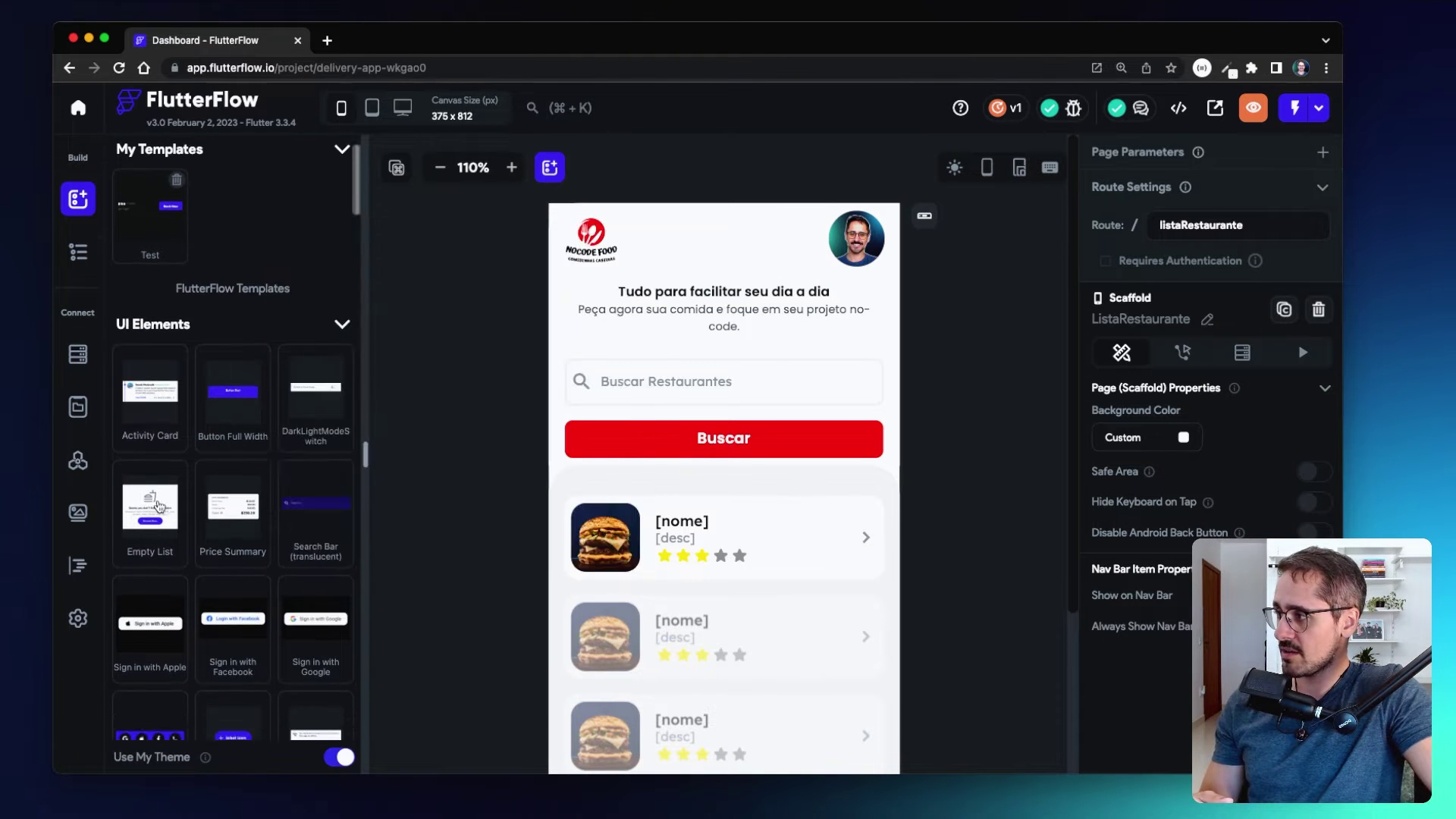
{"action": "mouse_move", "coordinate": [158, 508]}
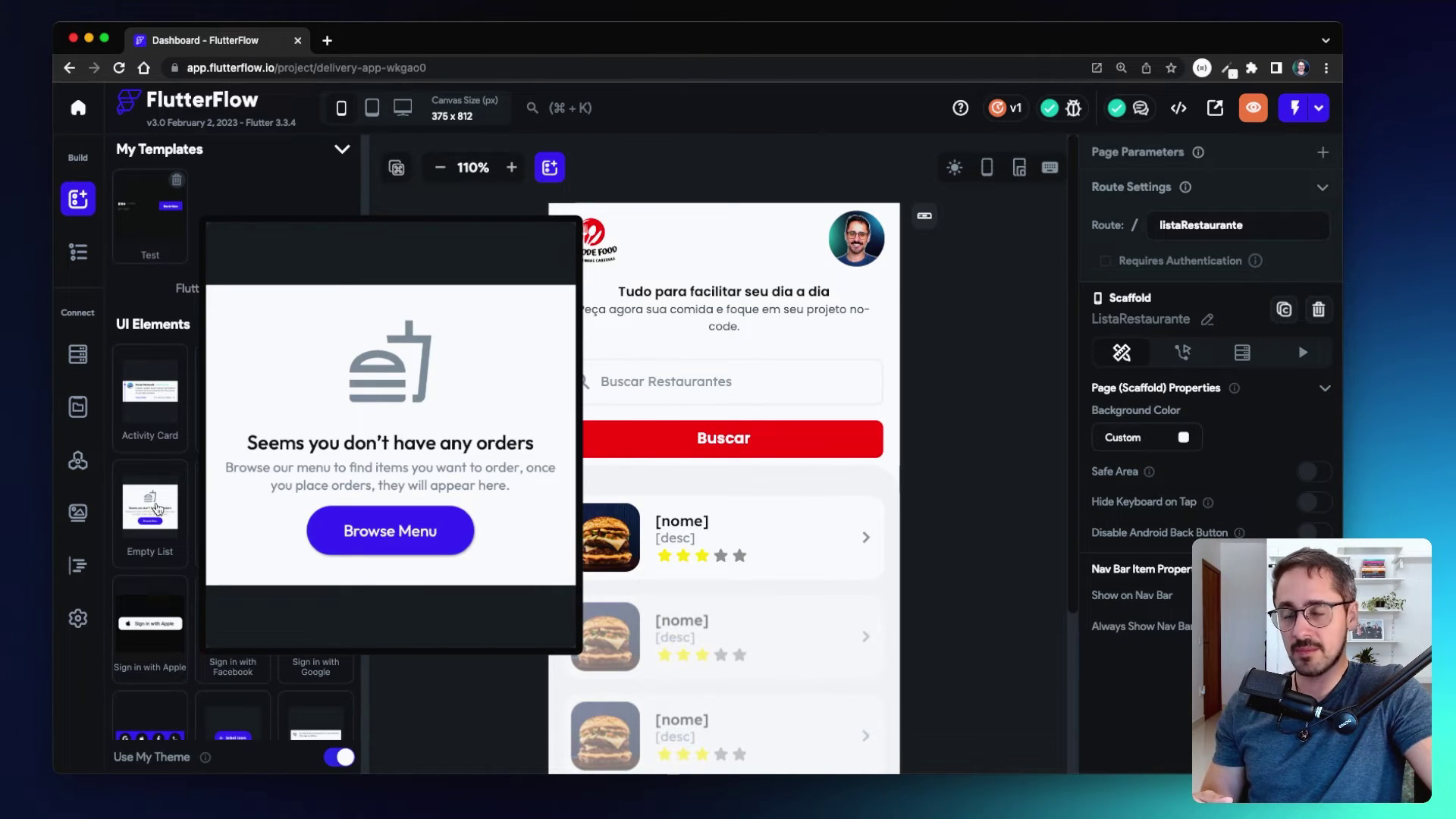
{"action": "scroll", "coordinate": [157, 508], "scroll_direction": "down", "scroll_amount": 2}
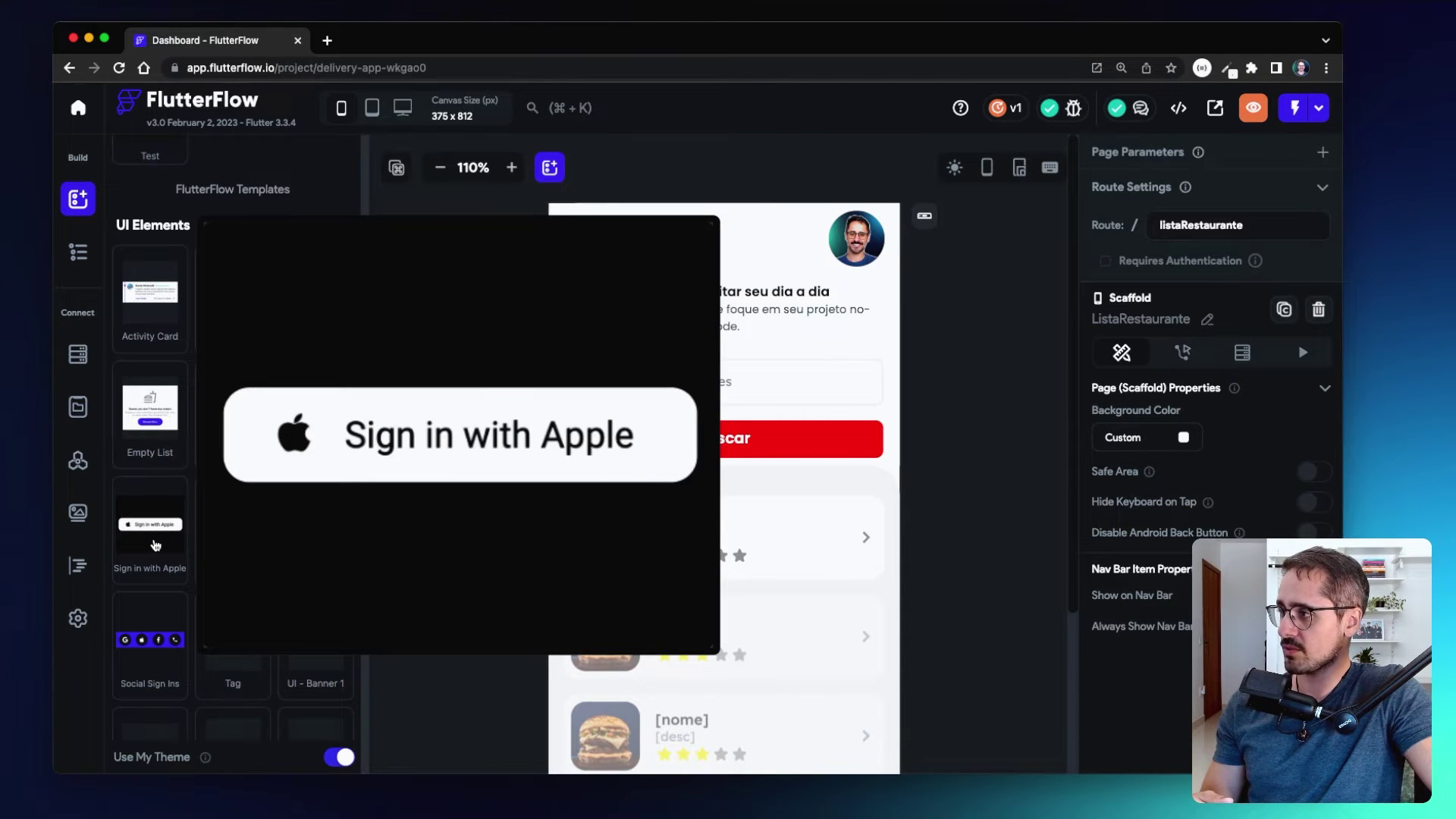
{"action": "scroll", "coordinate": [157, 628], "scroll_direction": "down", "scroll_amount": 3}
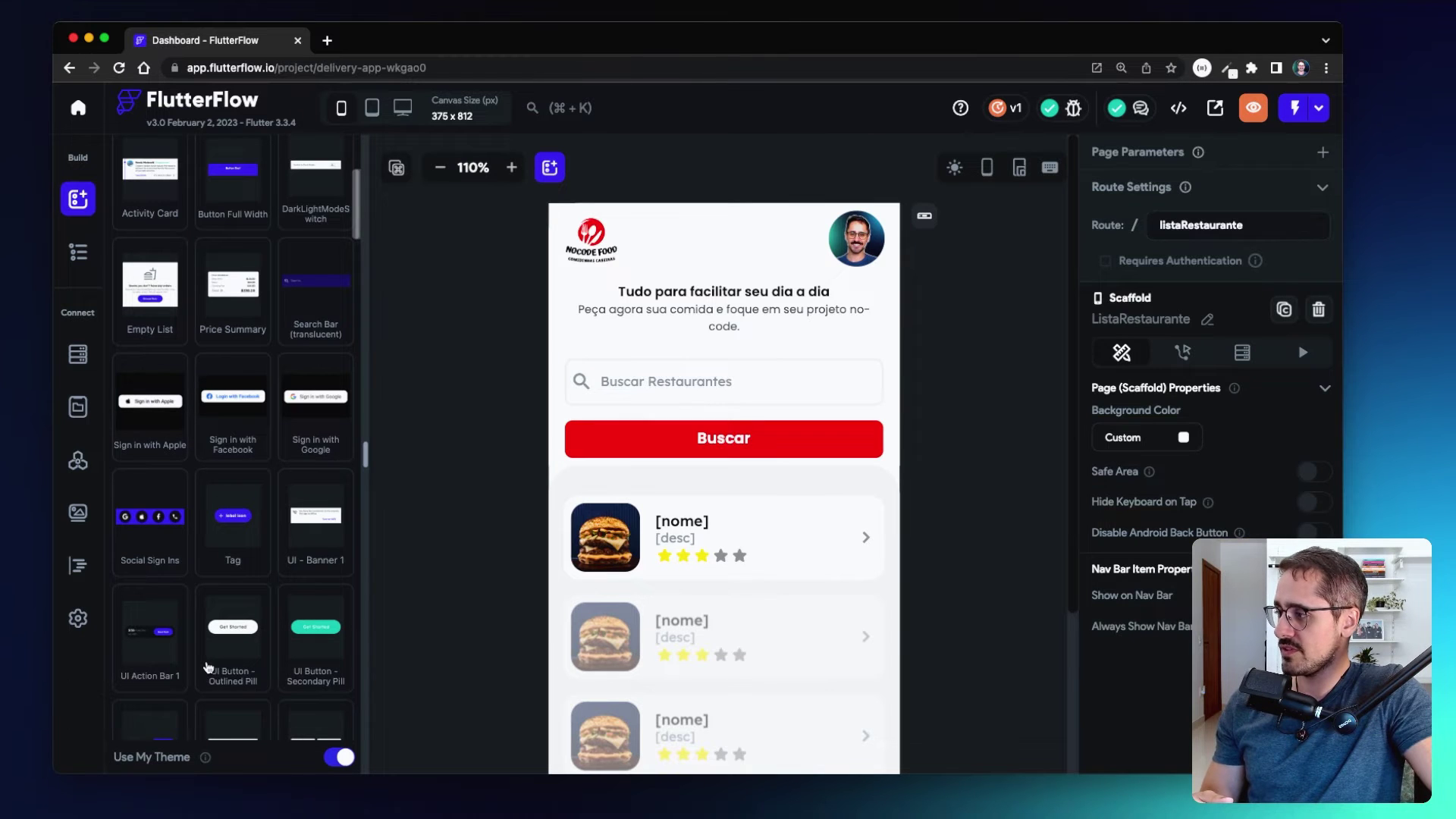
{"action": "scroll", "coordinate": [207, 664], "scroll_direction": "down", "scroll_amount": 3}
{"action": "mouse_move", "coordinate": [209, 667]}
{"action": "scroll", "coordinate": [208, 667], "scroll_direction": "down", "scroll_amount": 2}
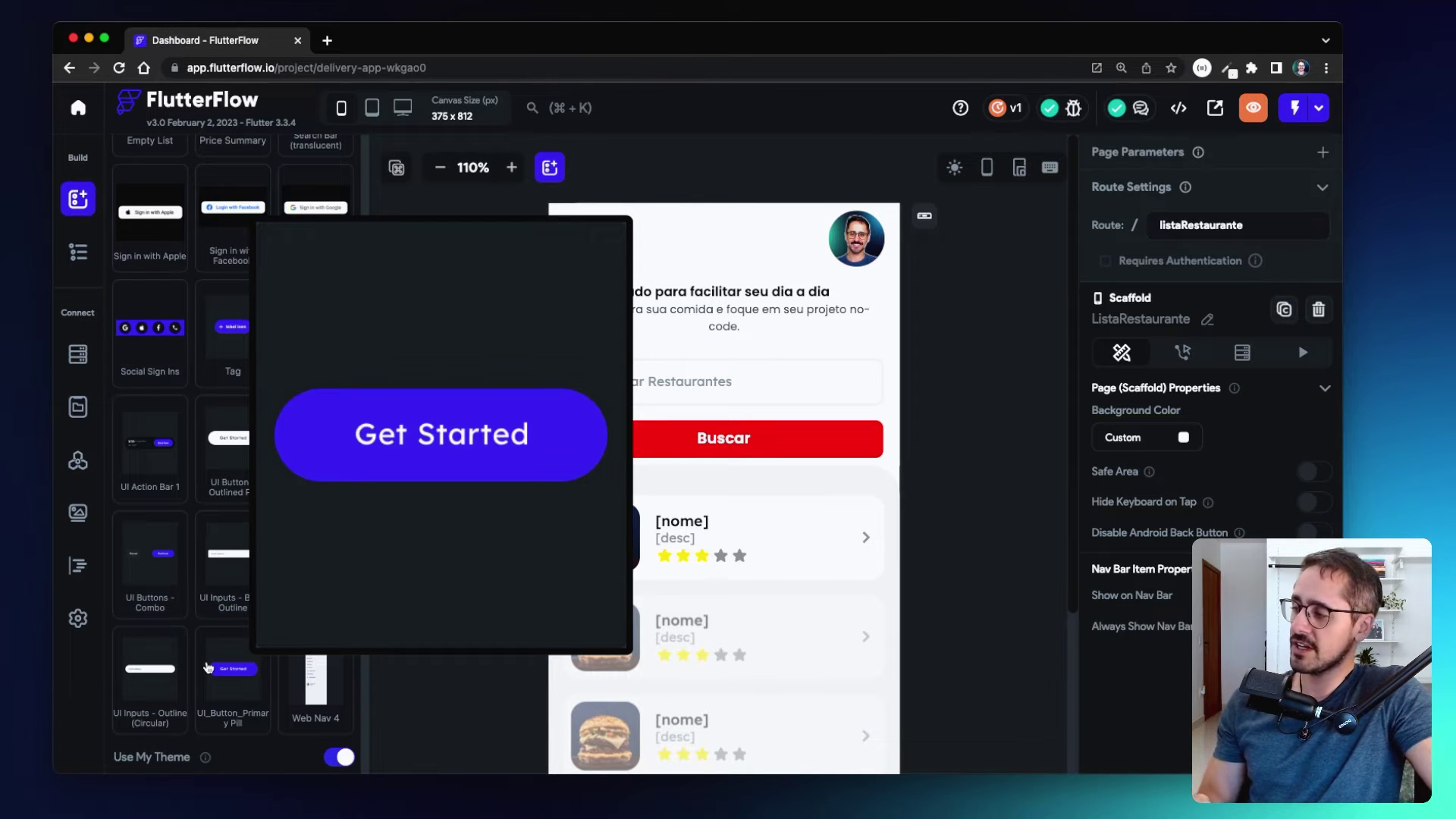
{"action": "scroll", "coordinate": [316, 593], "scroll_direction": "down", "scroll_amount": 3}
{"action": "mouse_move", "coordinate": [317, 593]}
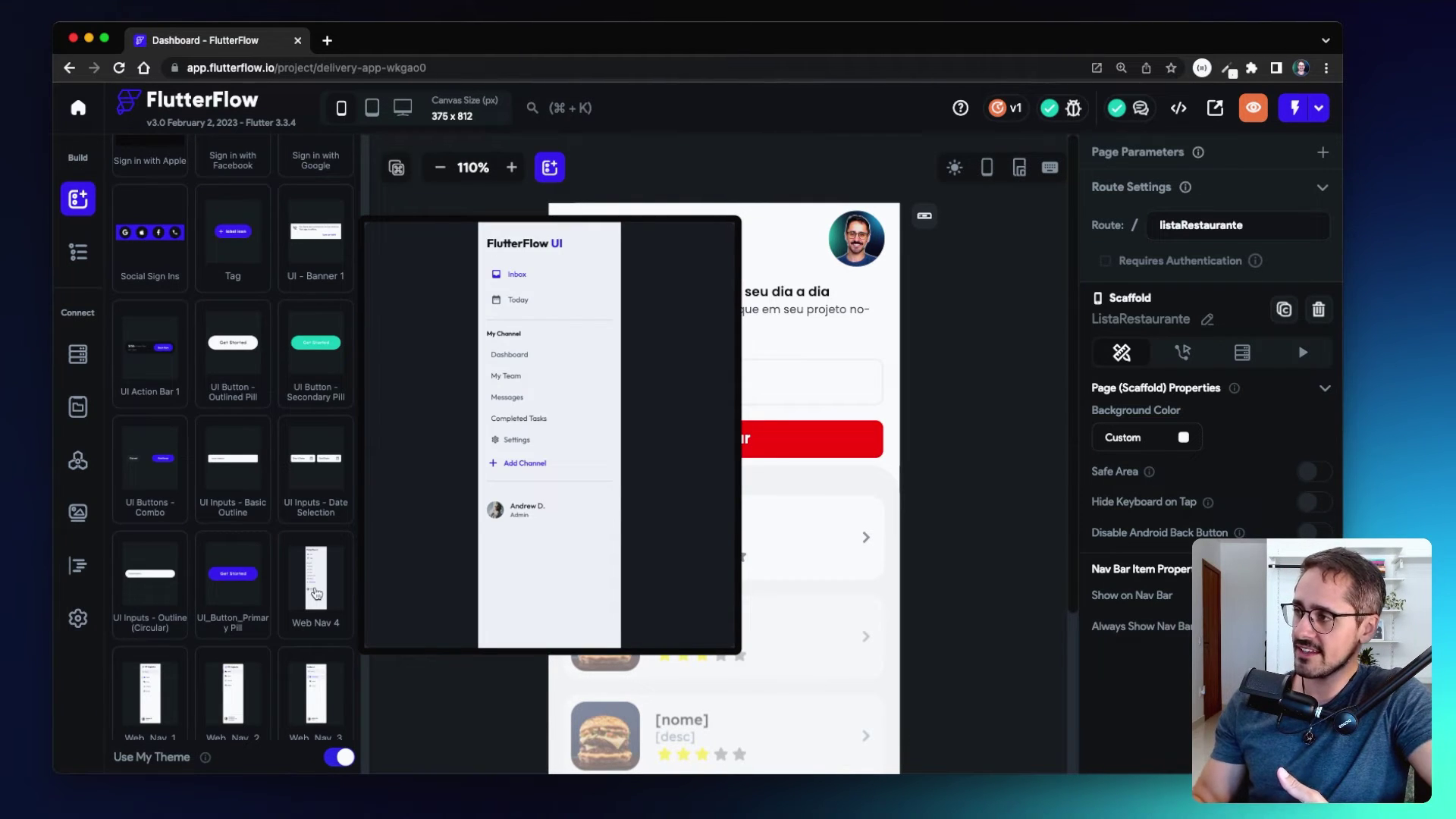
{"action": "scroll", "coordinate": [316, 593], "scroll_direction": "down", "scroll_amount": 2}
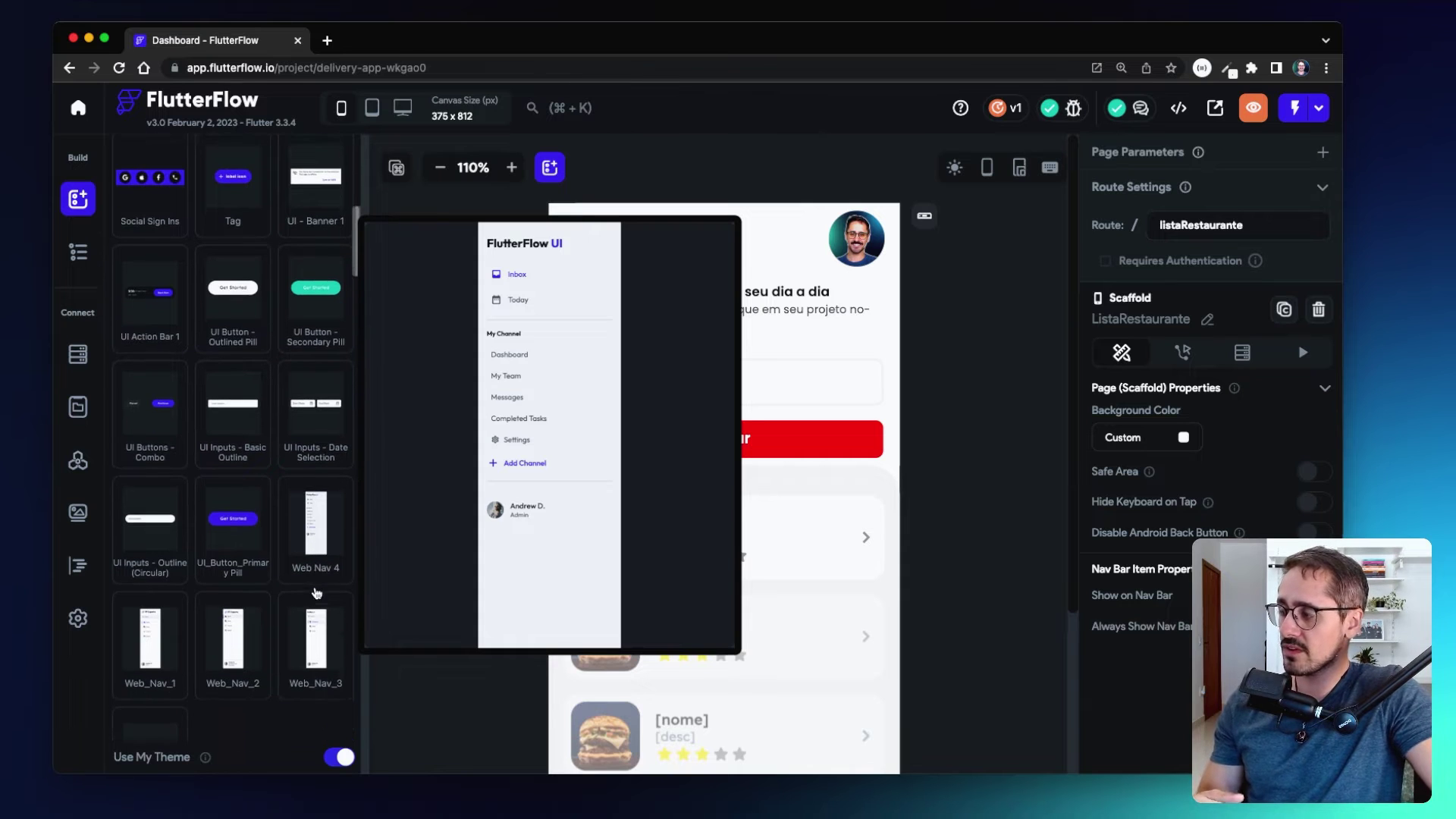
{"action": "scroll", "coordinate": [316, 593], "scroll_direction": "down", "scroll_amount": 3}
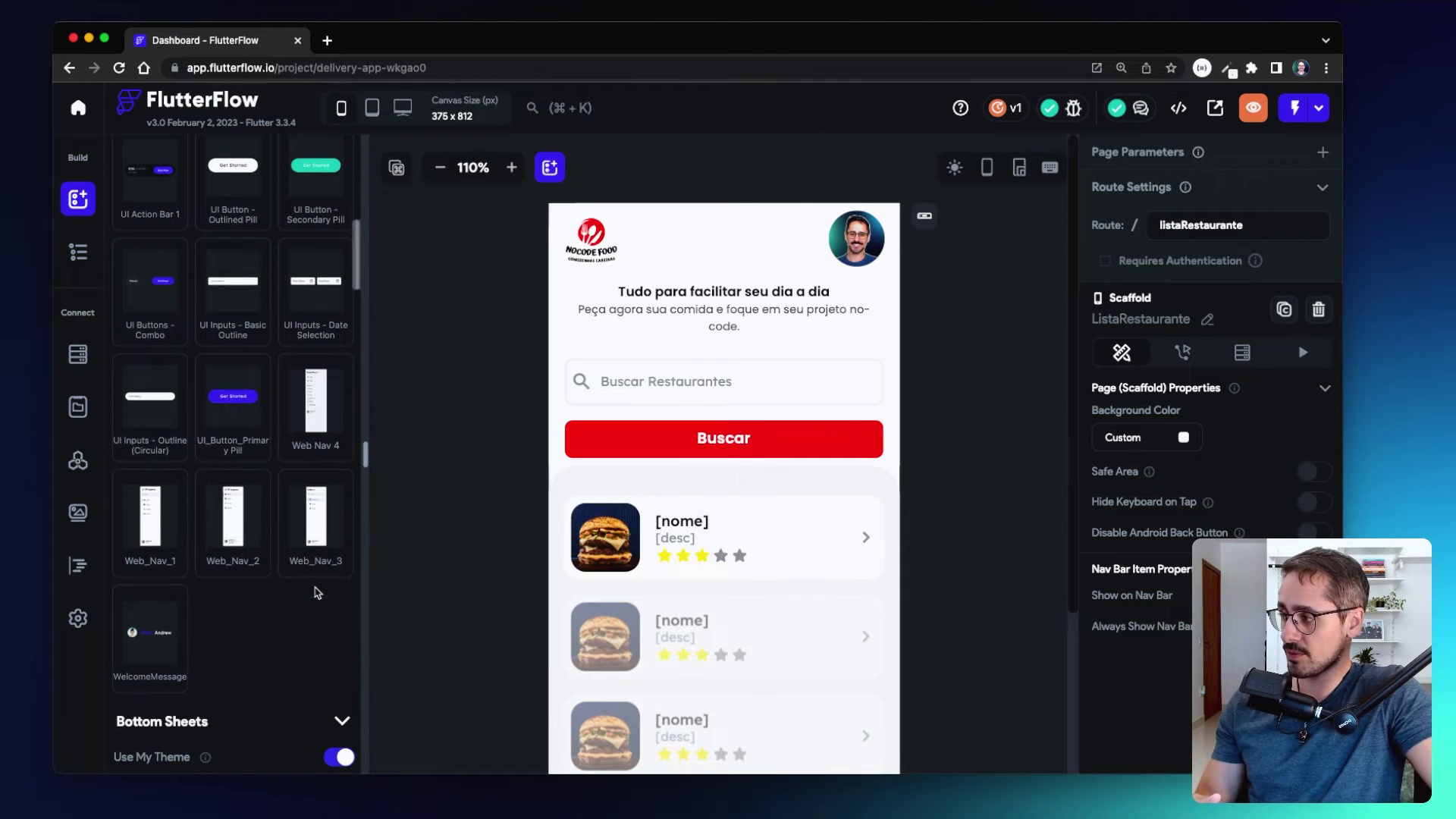
{"action": "scroll", "coordinate": [316, 593], "scroll_direction": "up", "scroll_amount": 10}
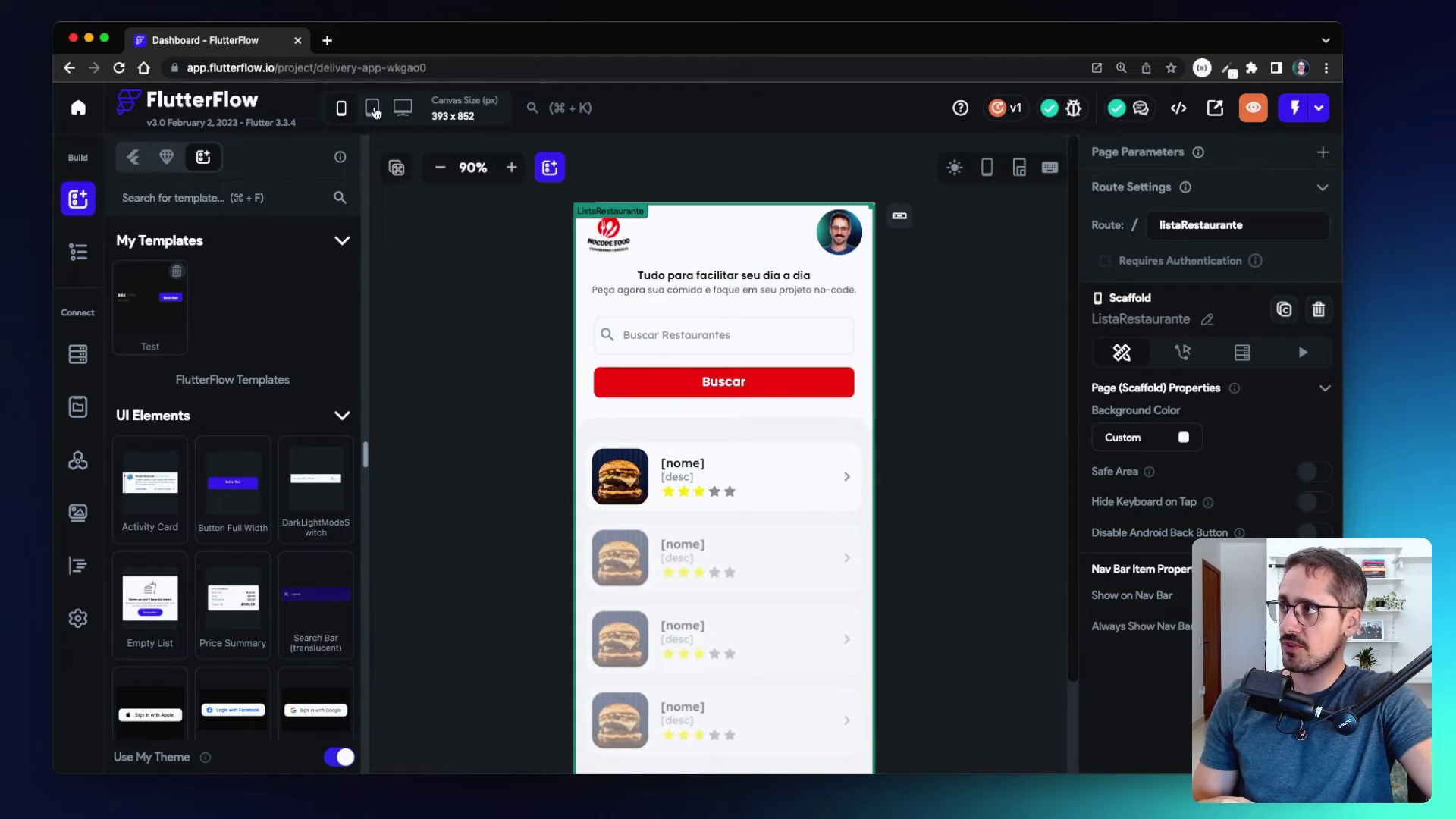
Preview the ListaRestaurante page at iPad canvas size and return the canvas to iPhone 14 Pro
{"action": "mouse_move", "coordinate": [373, 111]}
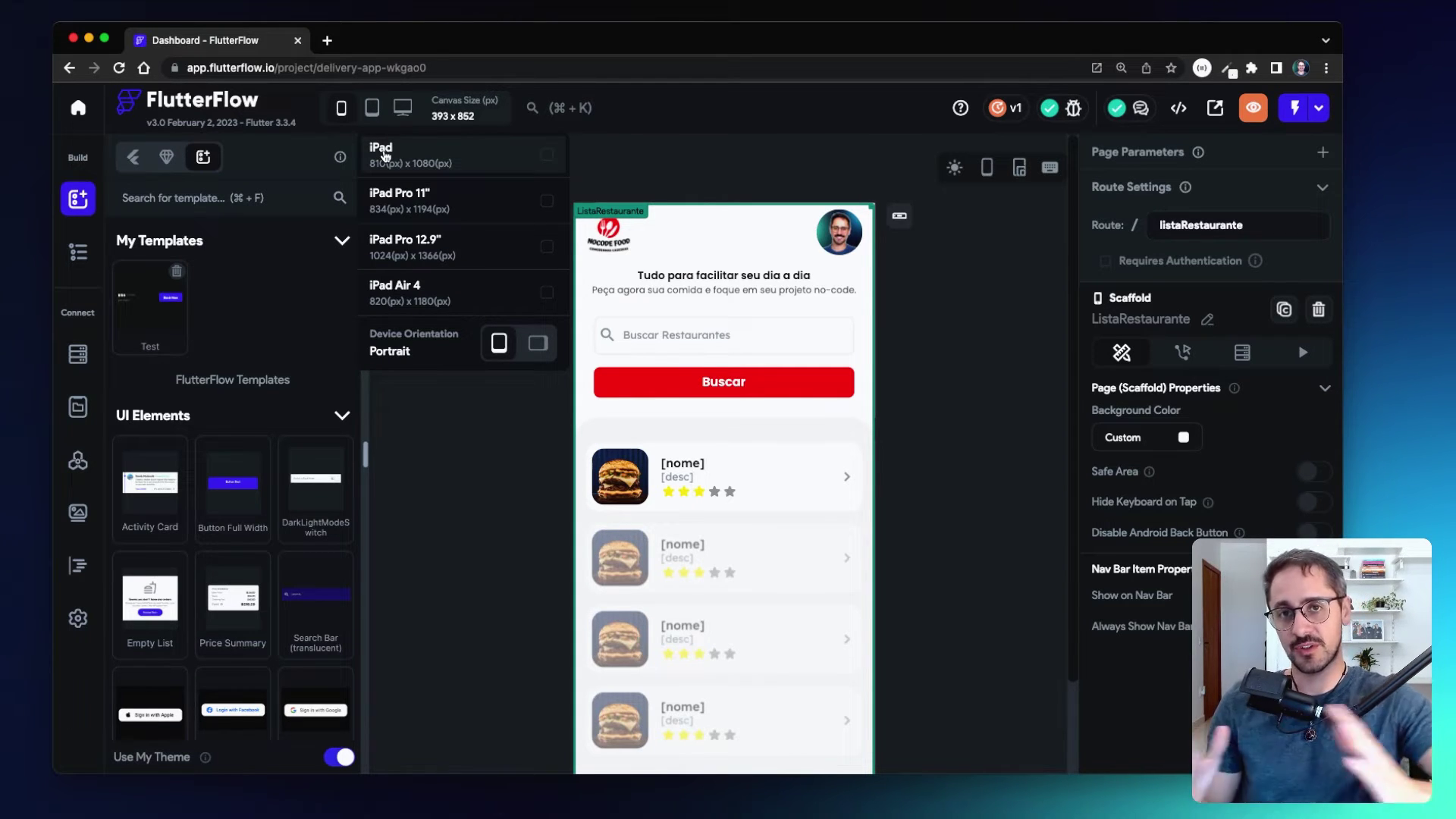
{"action": "left_click", "coordinate": [382, 151]}
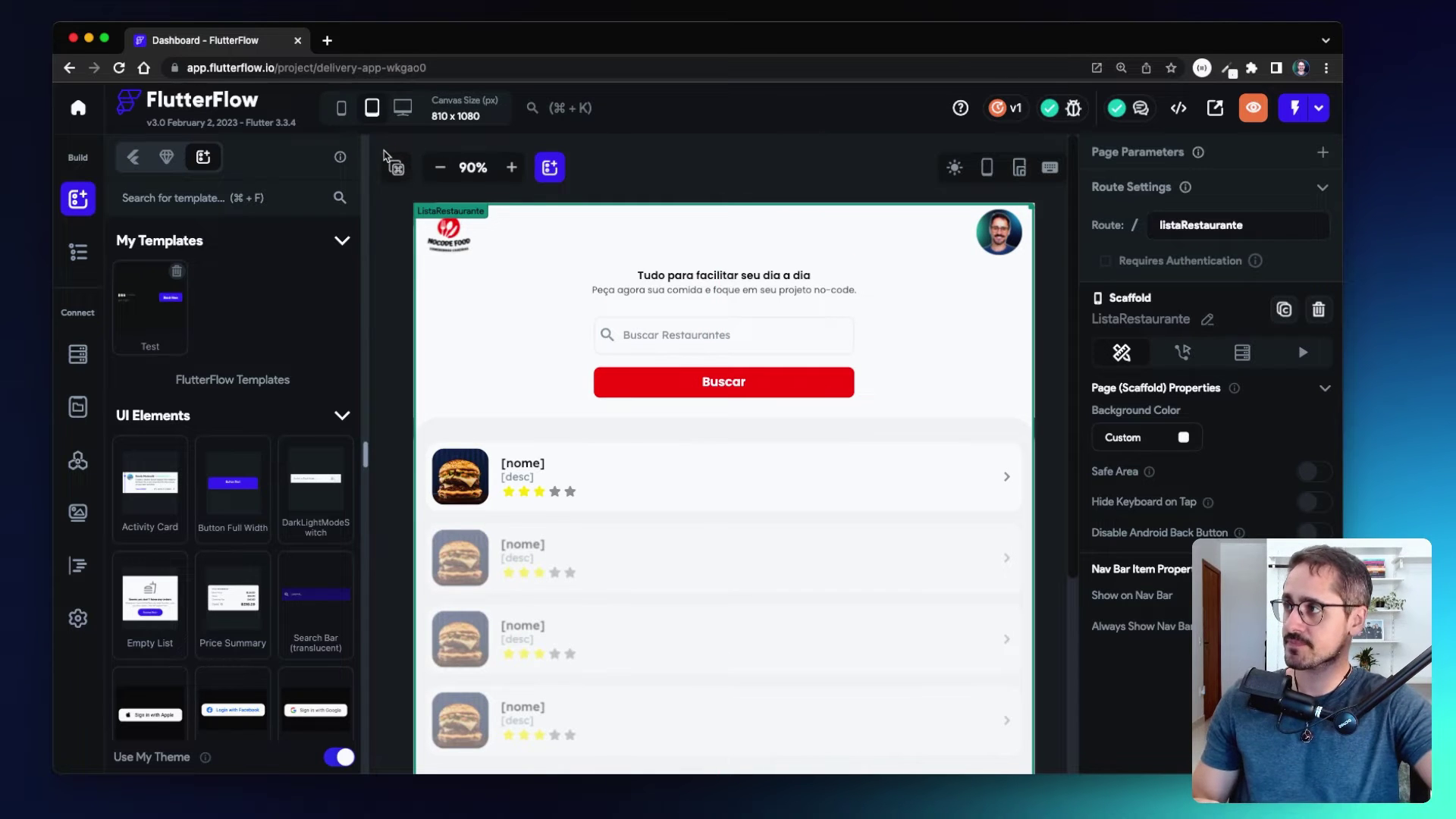
{"action": "mouse_move", "coordinate": [342, 110]}
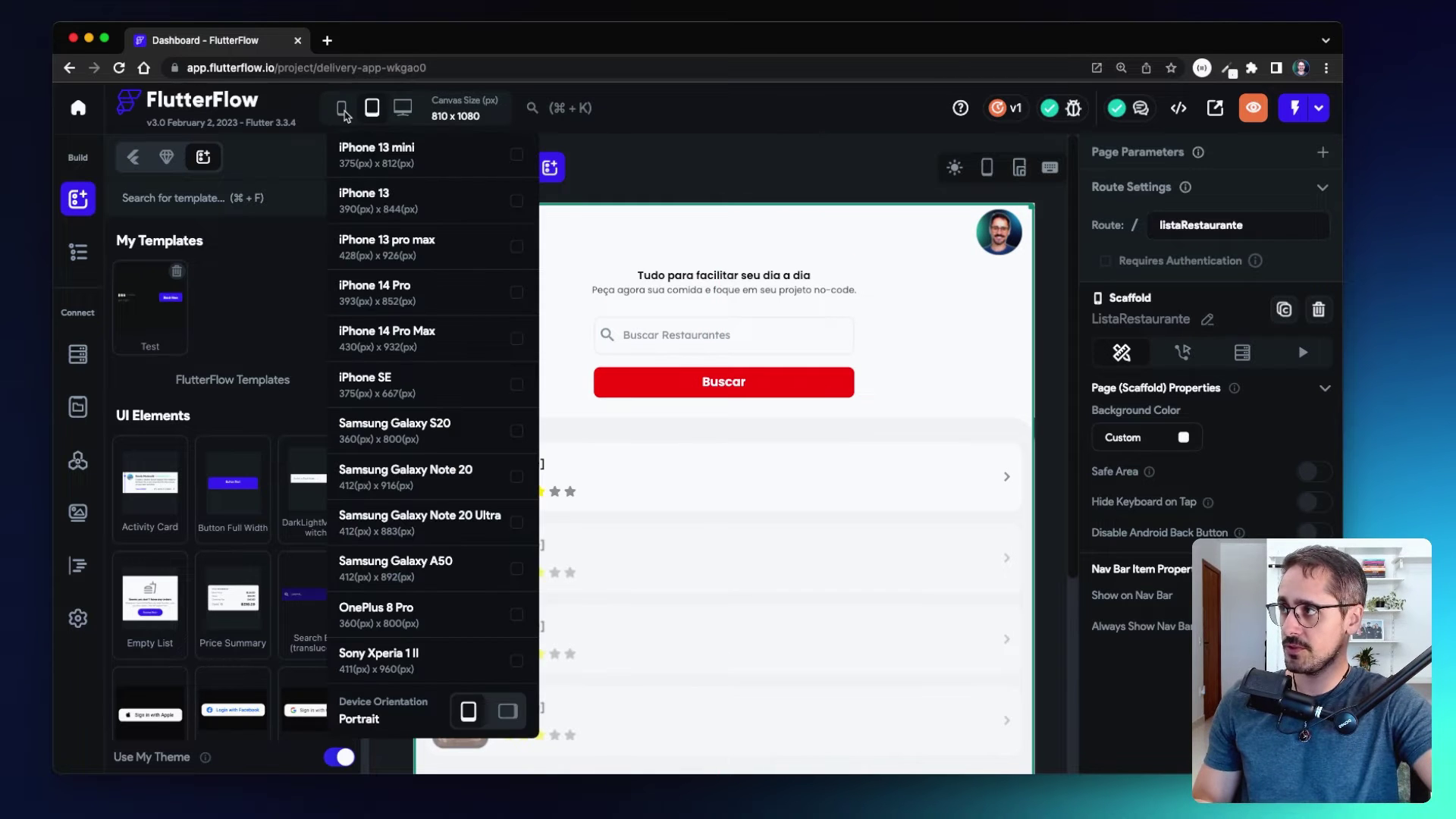
{"action": "left_click", "coordinate": [394, 289]}
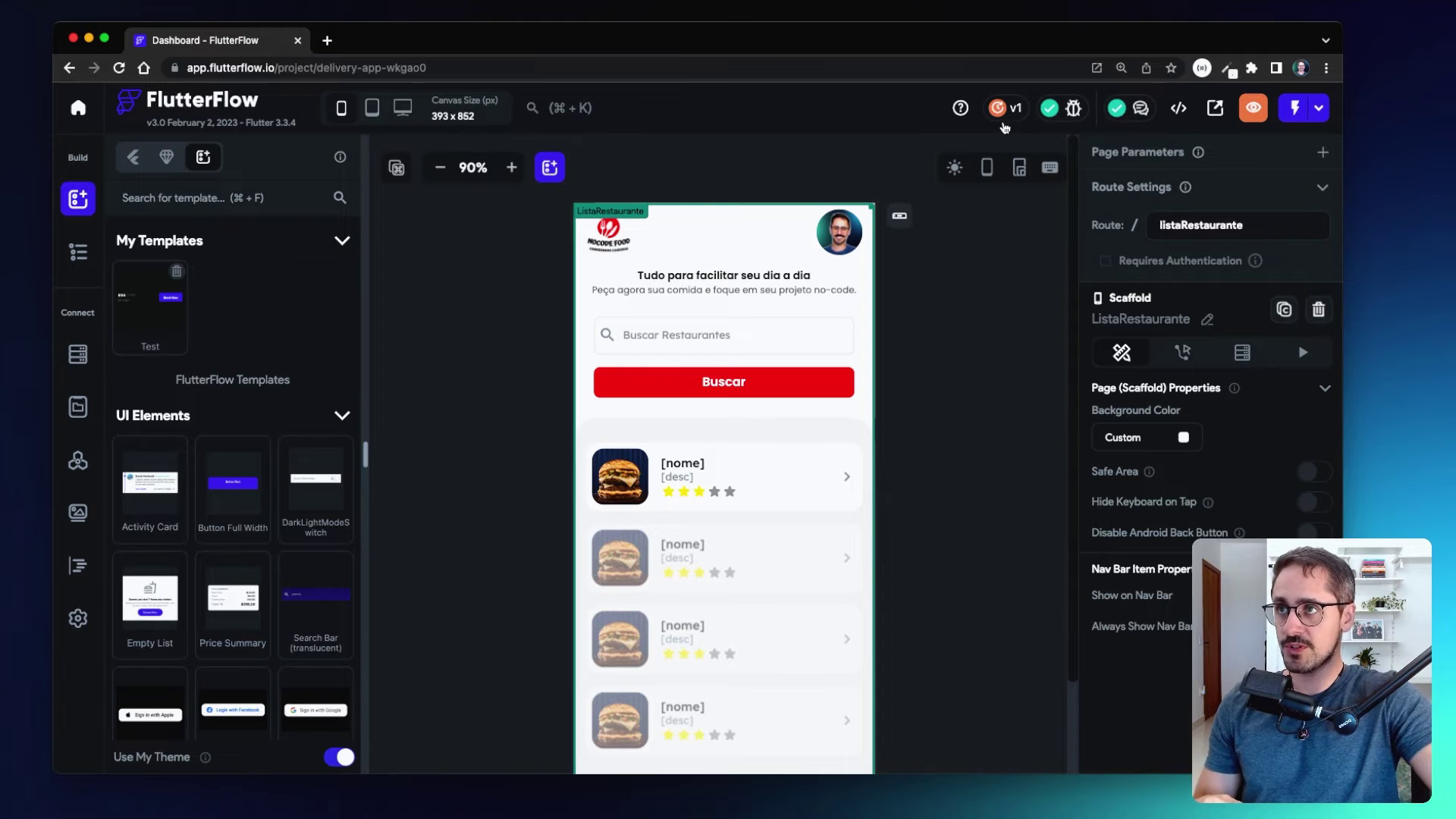
Check the project's issues list for errors and close it
{"action": "left_click", "coordinate": [1051, 110]}
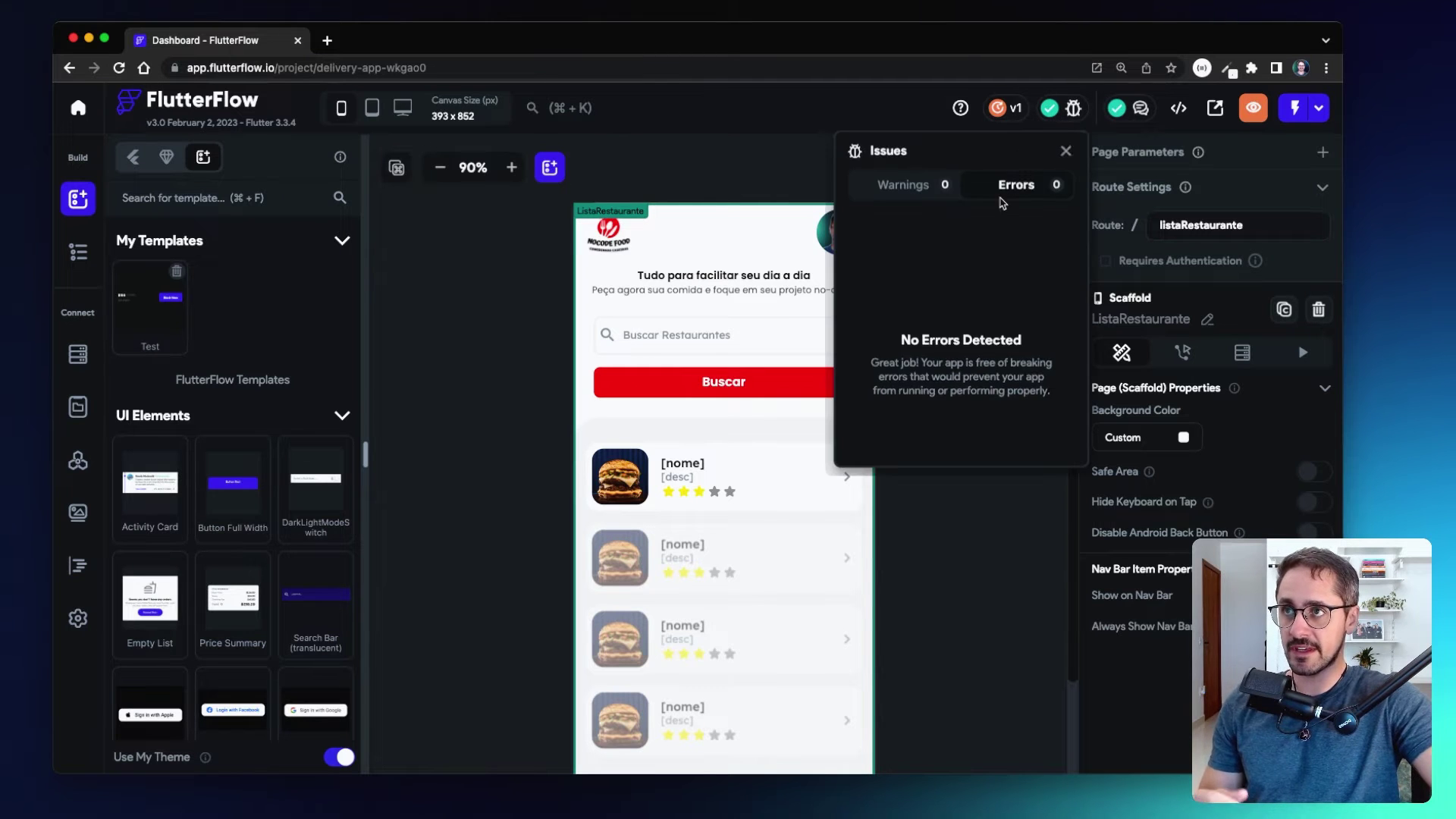
{"action": "left_click", "coordinate": [1065, 152]}
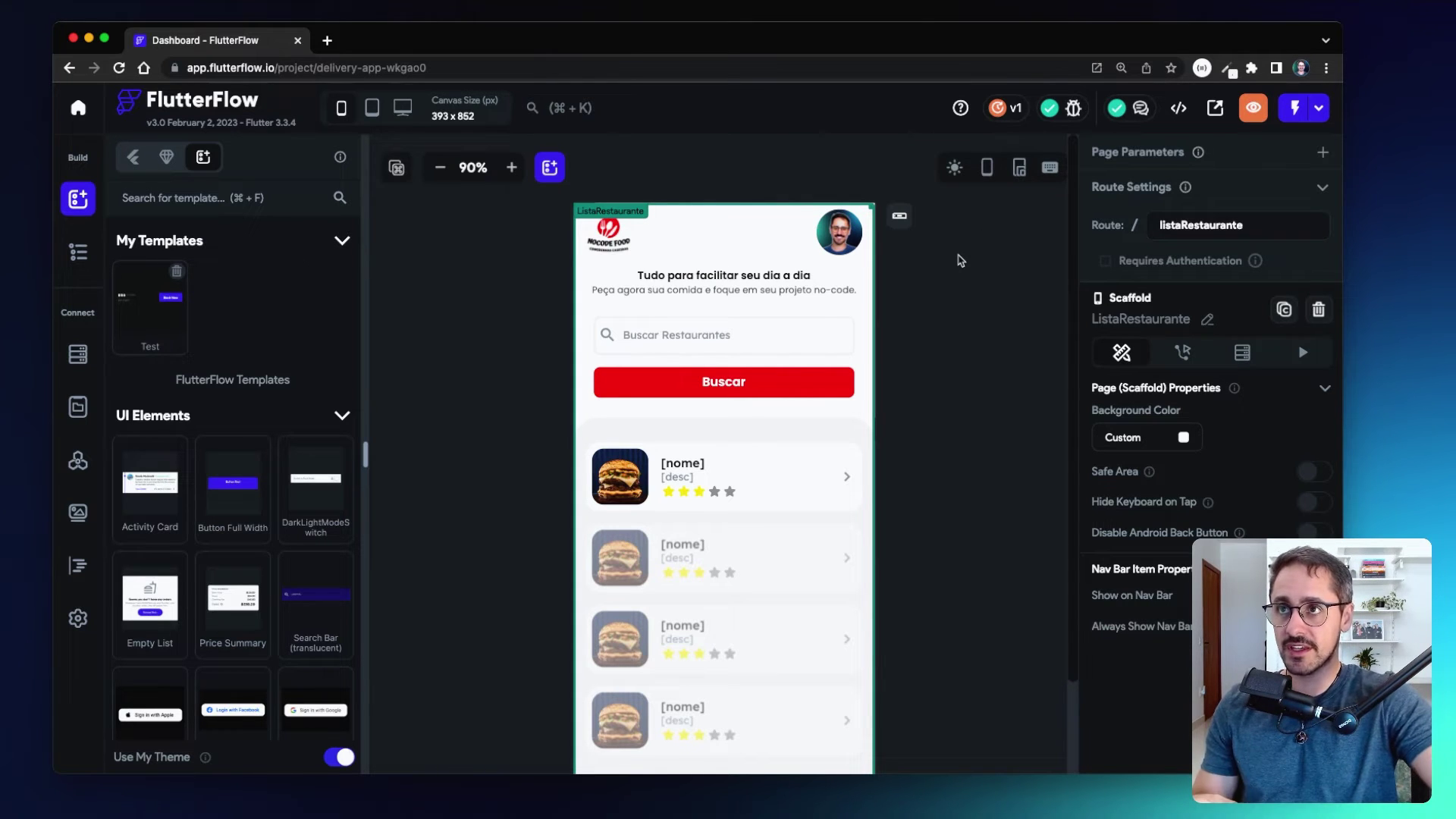
Examine the generated Dart code of the ListaRestaurante page and return to the project editor
{"action": "left_click", "coordinate": [1178, 108]}
{"action": "left_click", "coordinate": [1043, 218]}
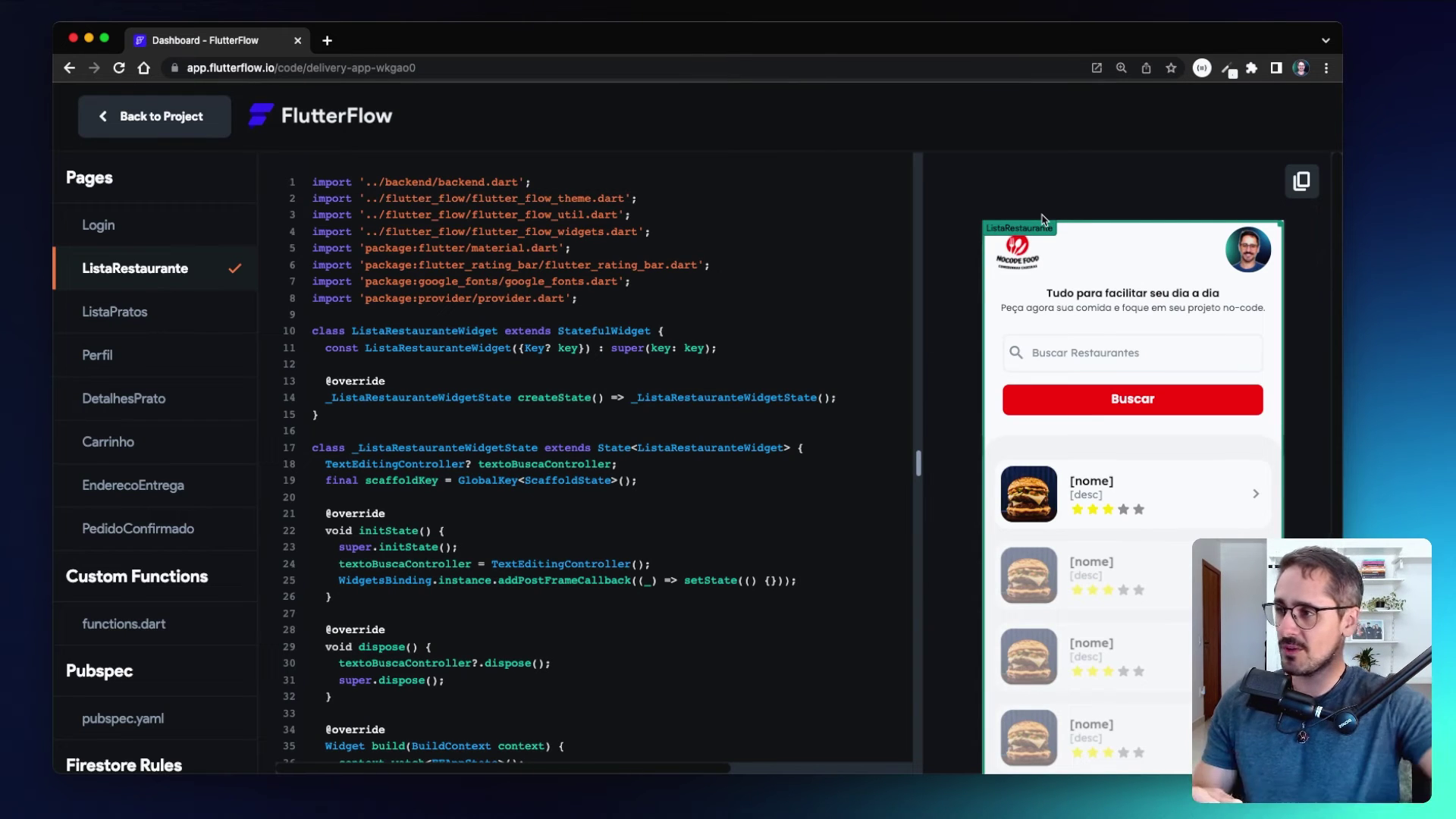
{"action": "scroll", "coordinate": [643, 285], "scroll_direction": "down", "scroll_amount": 8}
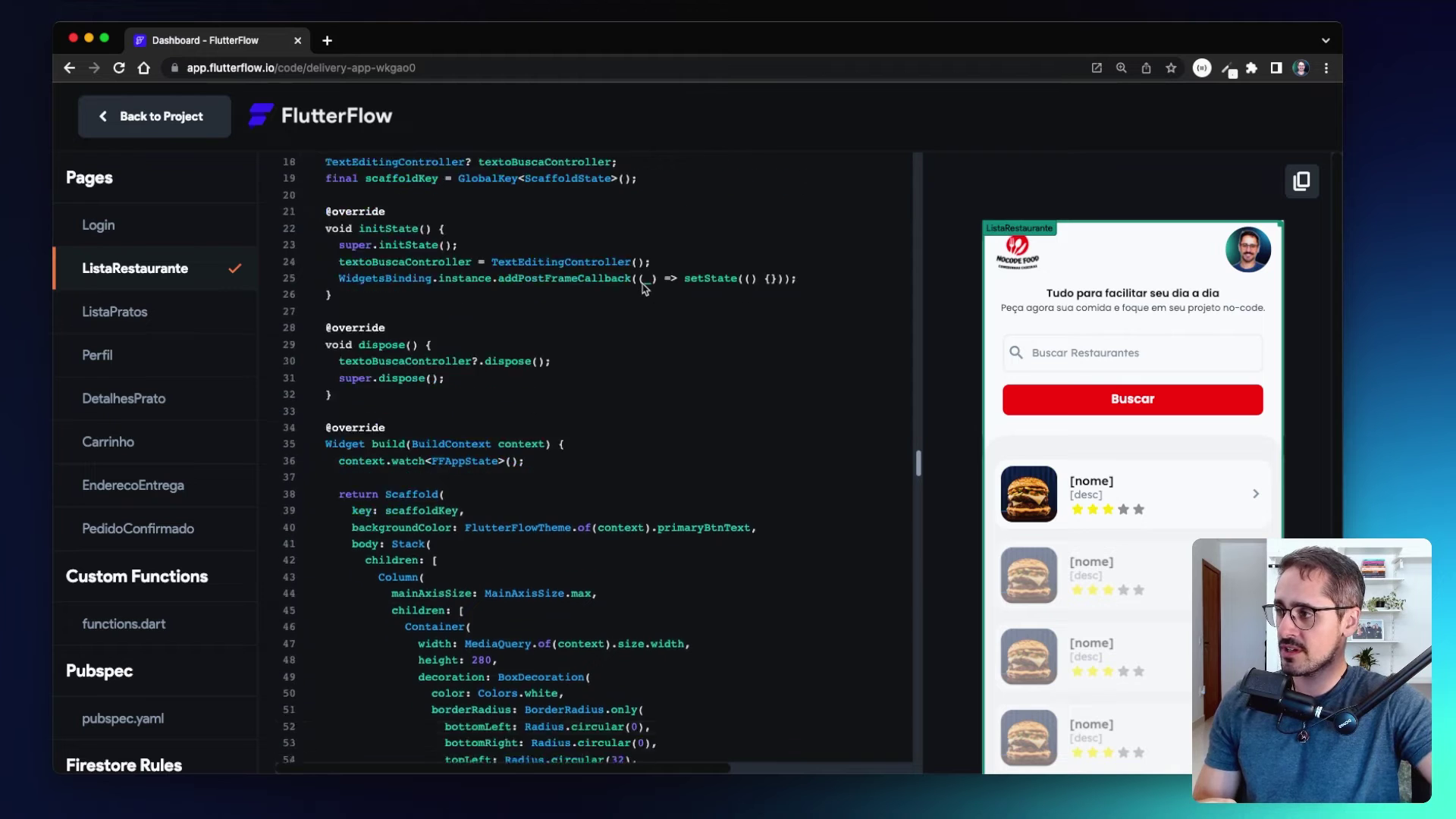
{"action": "scroll", "coordinate": [643, 286], "scroll_direction": "down", "scroll_amount": 18}
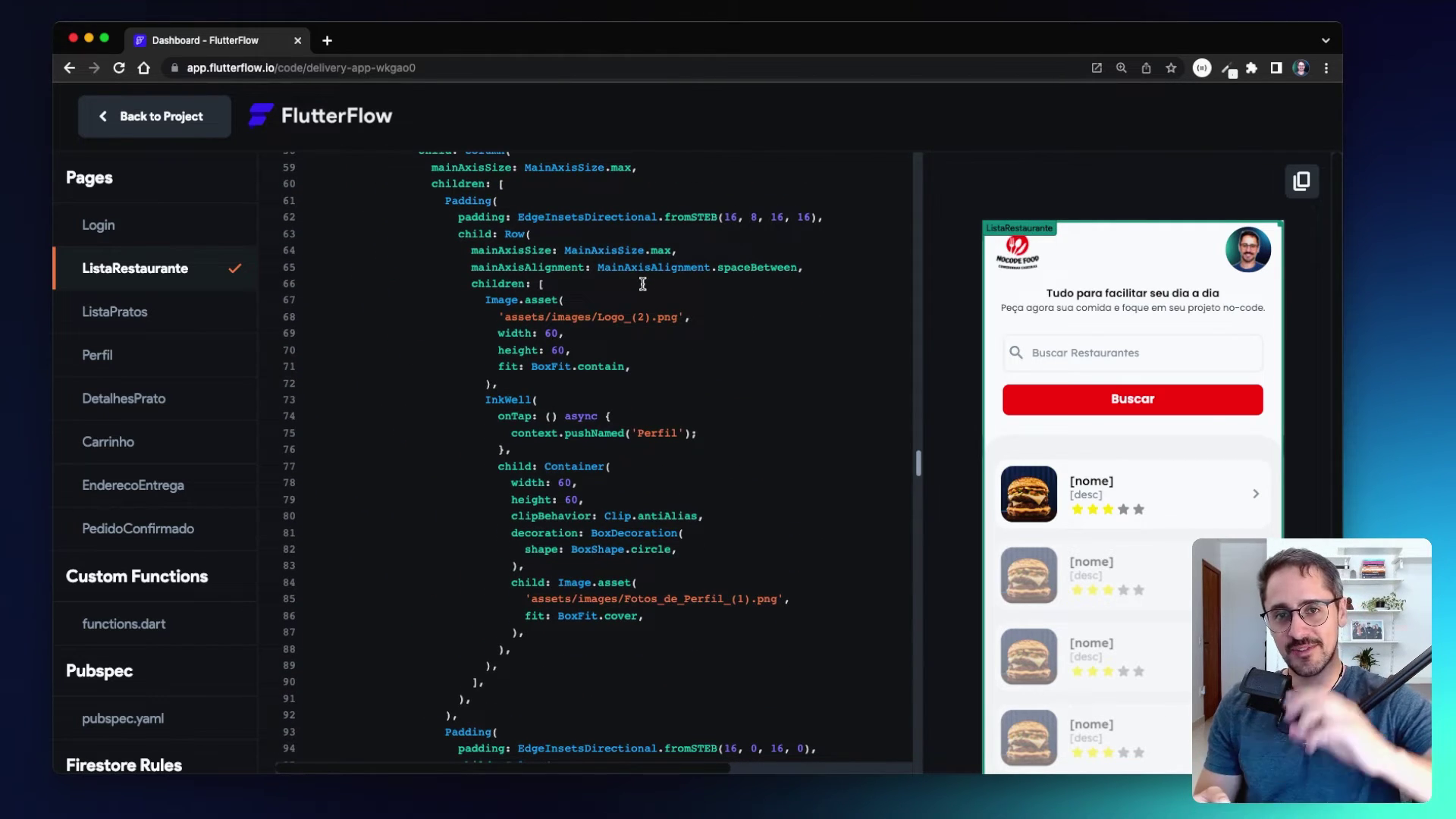
{"action": "scroll", "coordinate": [643, 284], "scroll_direction": "down", "scroll_amount": 10}
{"action": "scroll", "coordinate": [643, 286], "scroll_direction": "up", "scroll_amount": 20}
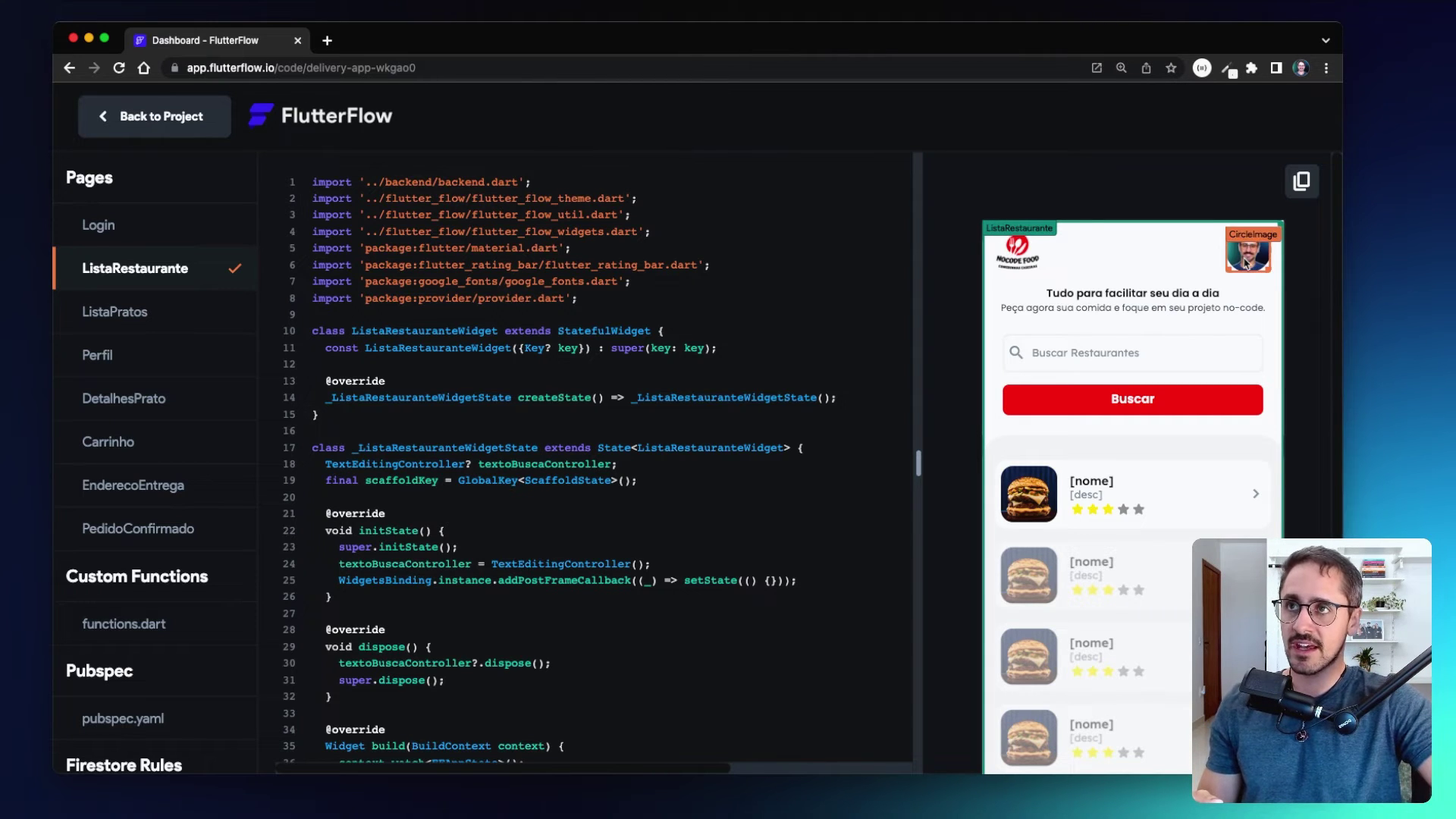
{"action": "key", "text": "super+bracketleft"}
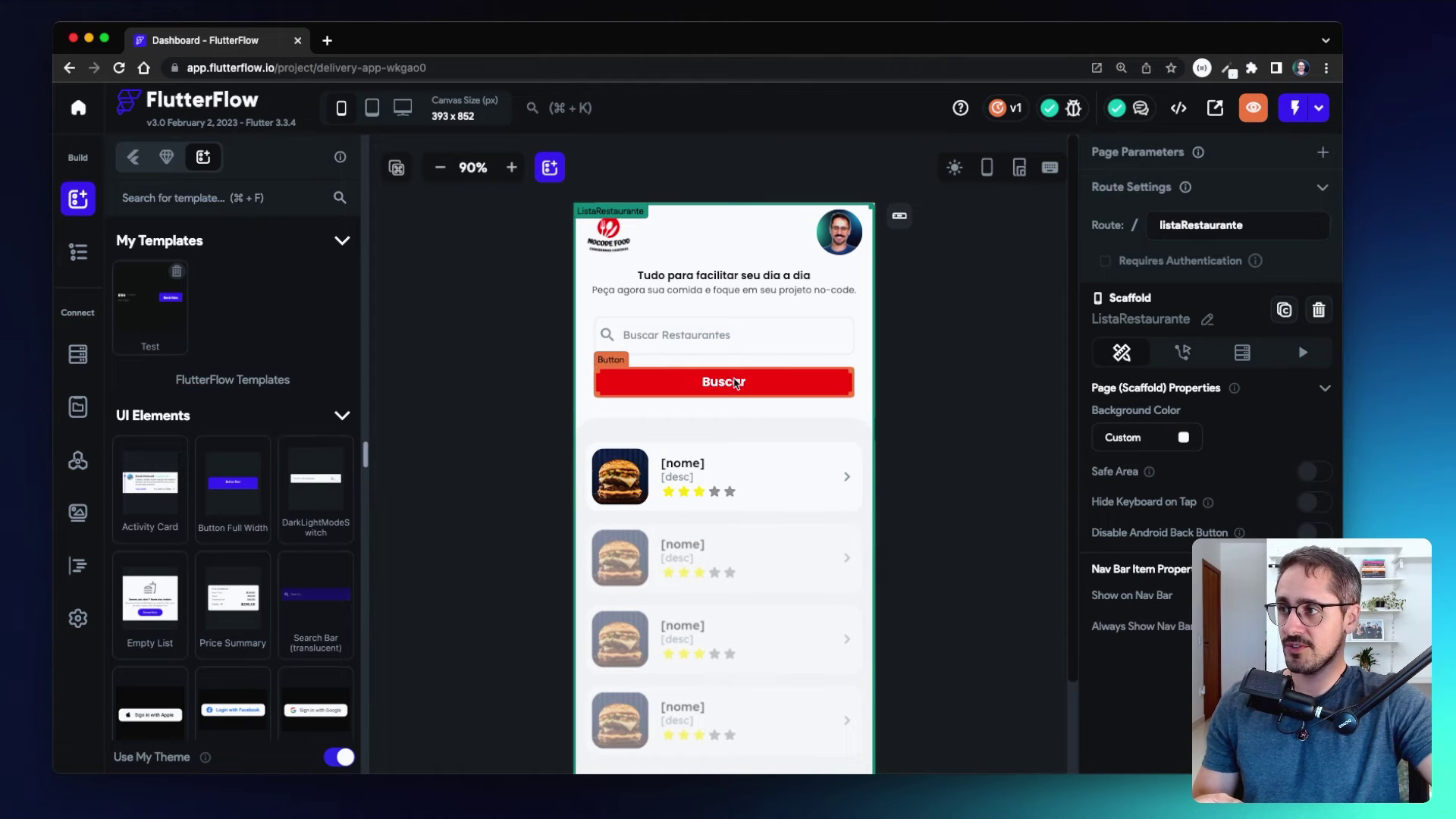
Select the burger image in the first restaurant card and collapse its Padding & Alignment and Image property sections
{"action": "left_click", "coordinate": [622, 483]}
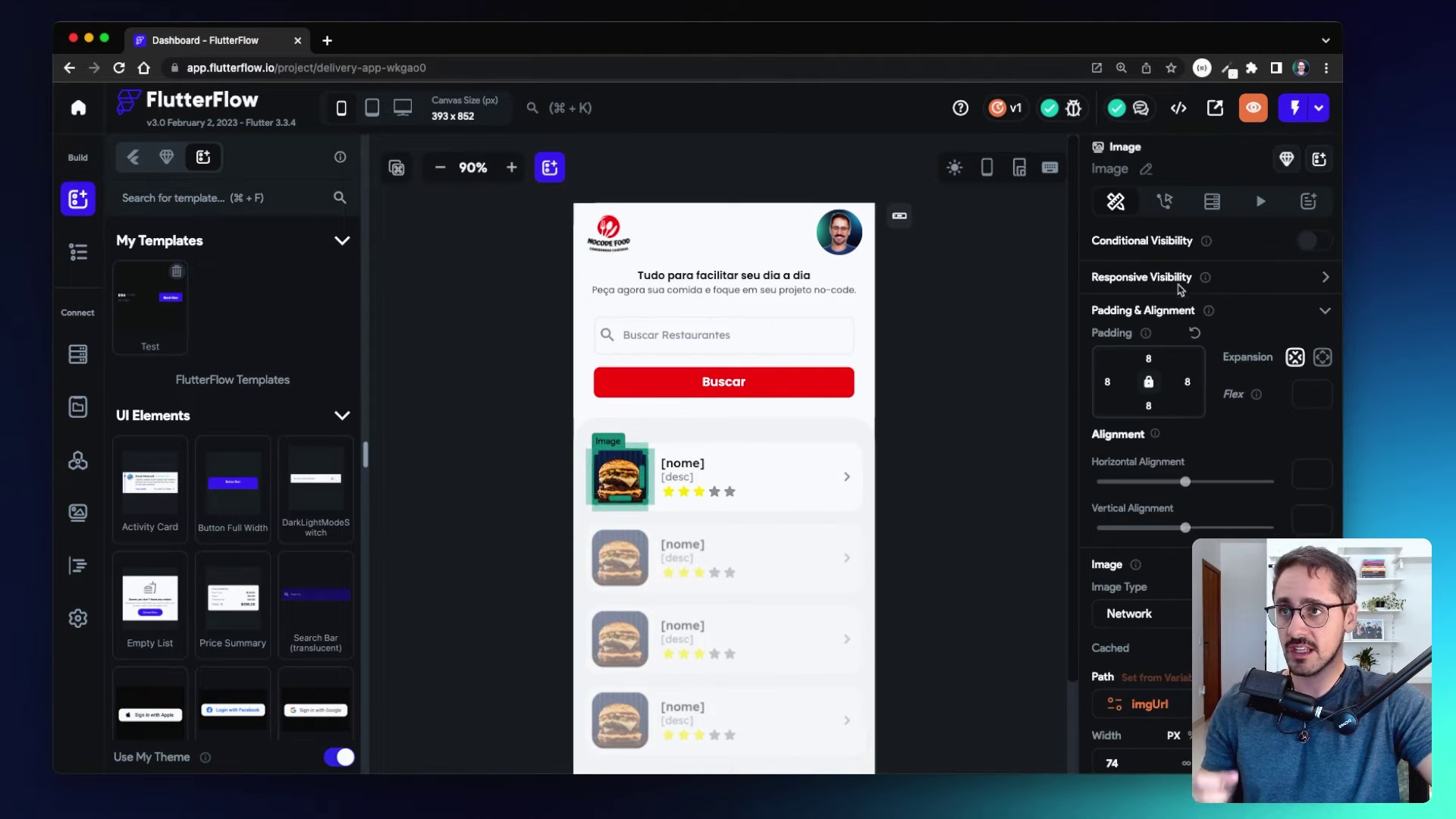
{"action": "left_click", "coordinate": [1327, 313]}
{"action": "left_click", "coordinate": [1326, 345]}
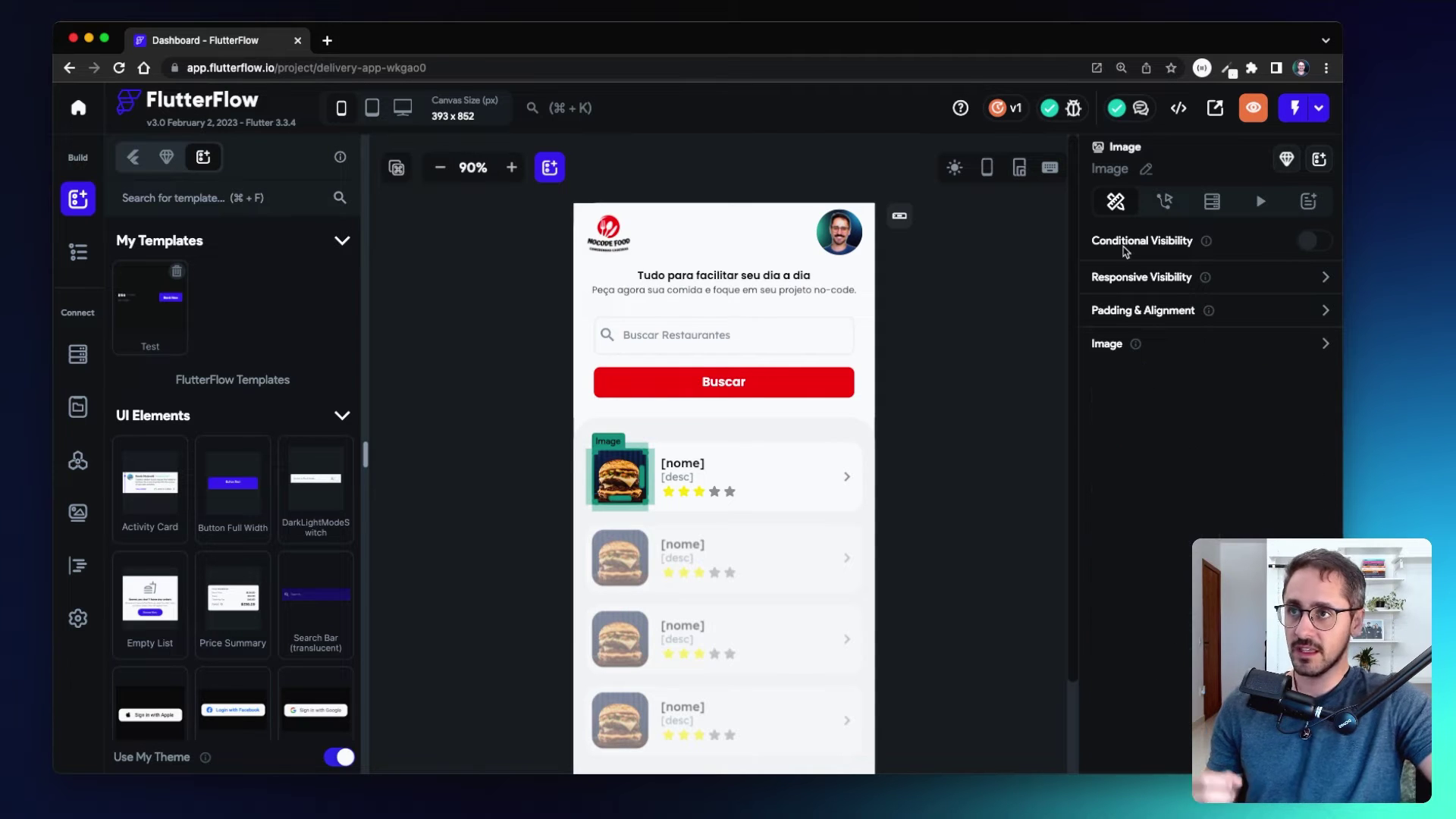
Examine the Padding & Alignment and Image properties of the burger image in the first restaurant card
{"action": "left_click", "coordinate": [1324, 312]}
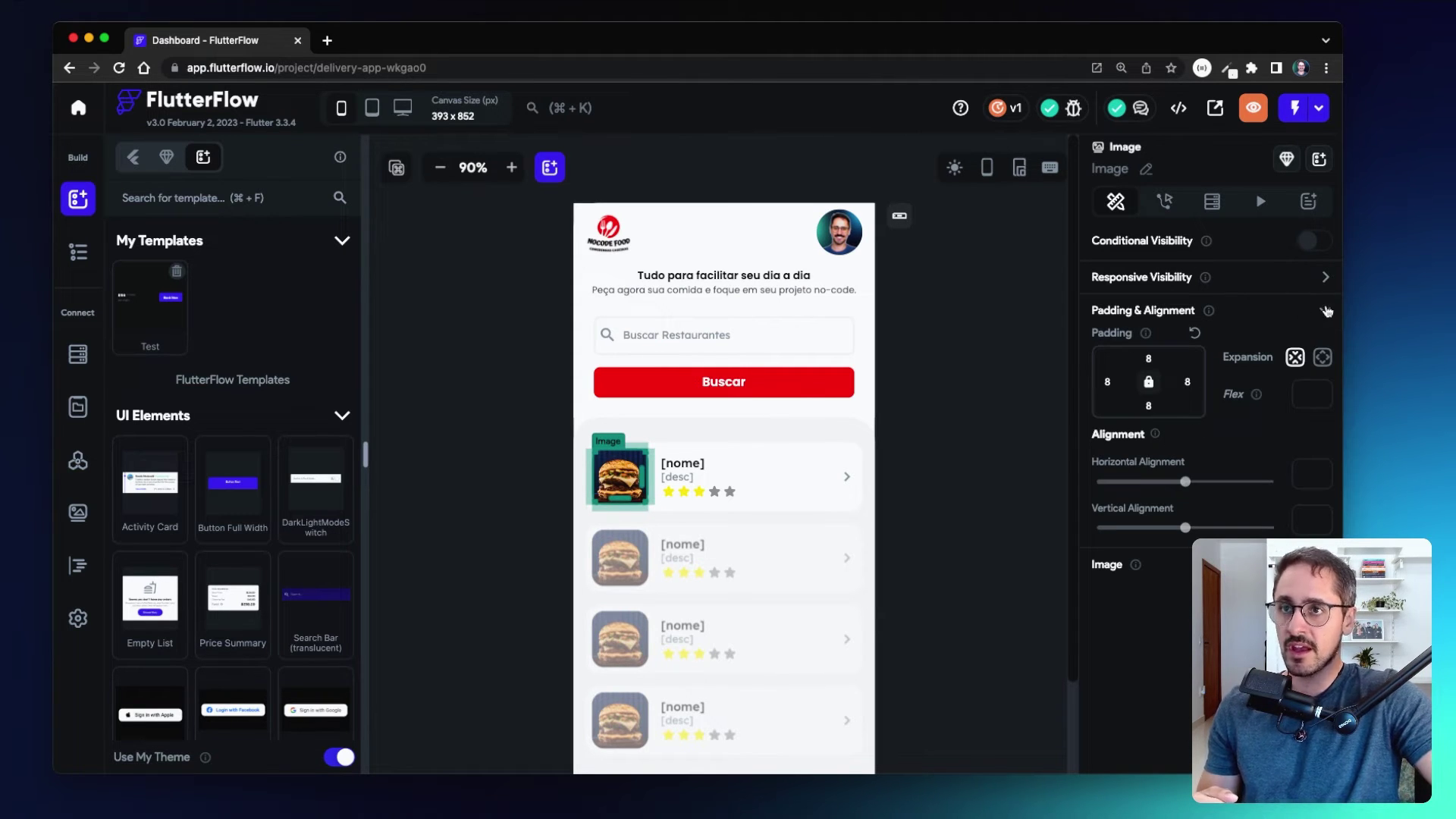
{"action": "left_click", "coordinate": [1325, 311]}
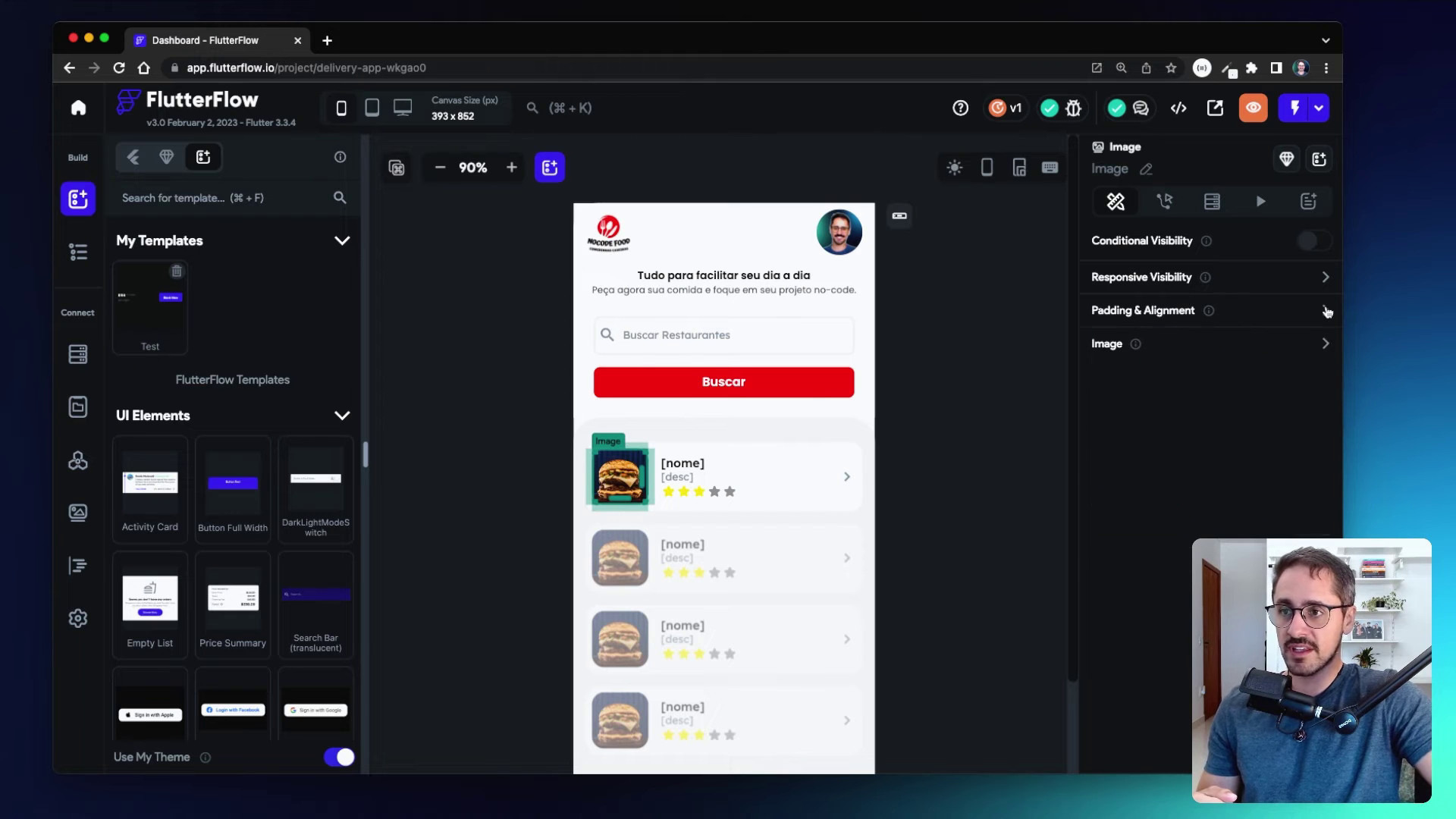
{"action": "left_click", "coordinate": [1328, 344]}
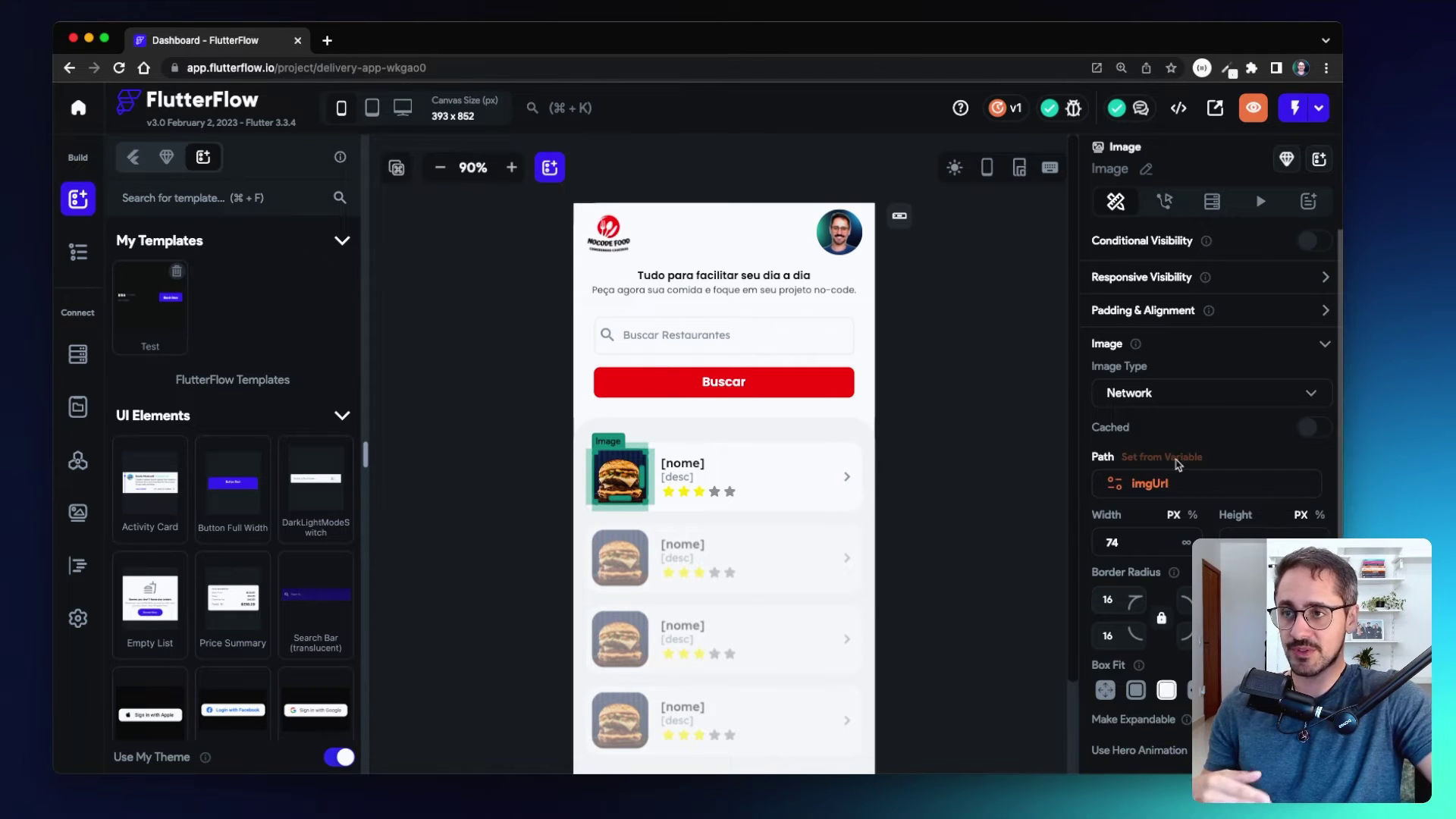
{"action": "scroll", "coordinate": [1164, 561], "scroll_direction": "down", "scroll_amount": 2}
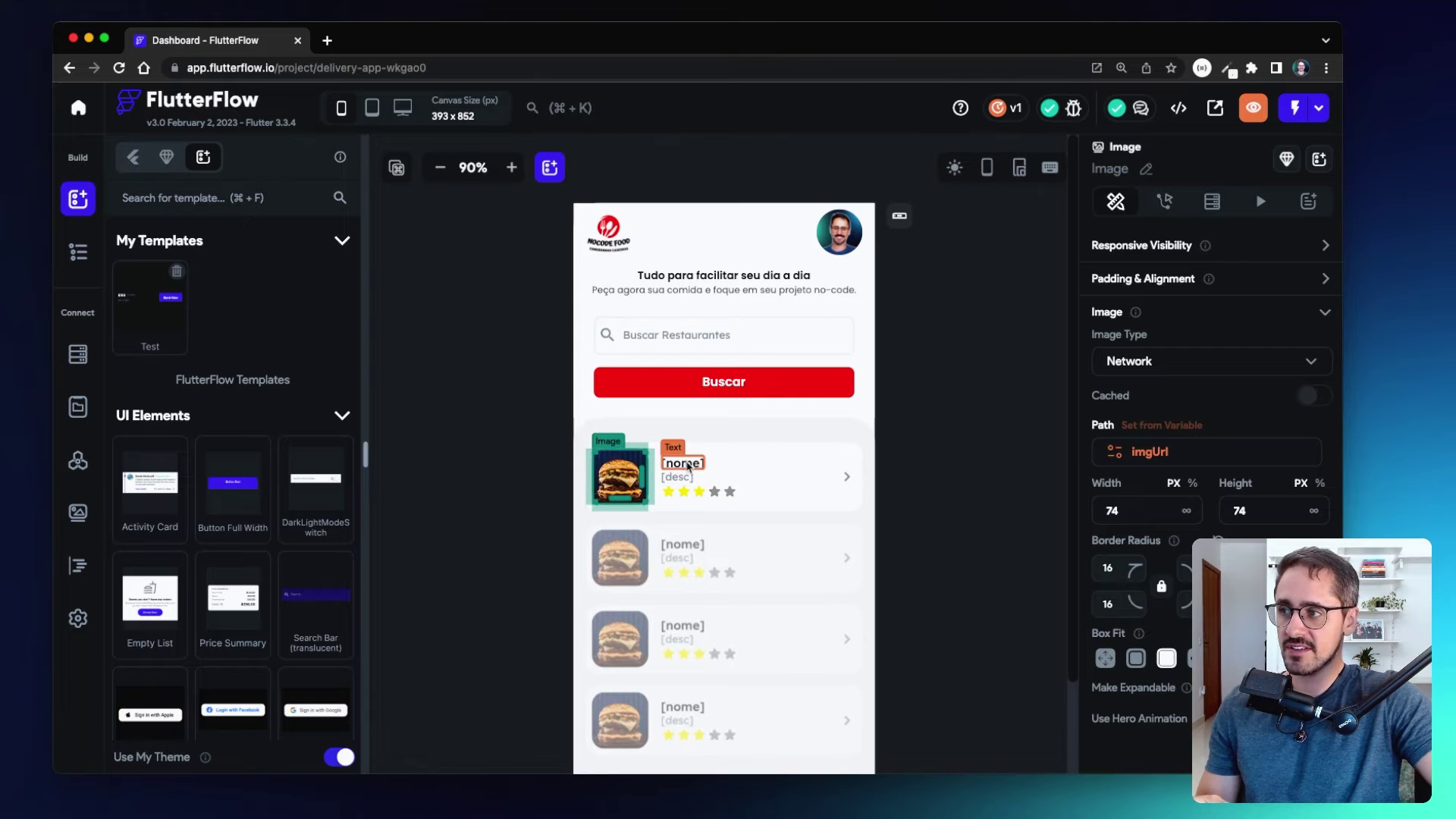
Select the [nome] text in the first restaurant card, review its properties and collapse its Padding & Alignment and Text Properties sections
{"action": "left_click", "coordinate": [688, 465]}
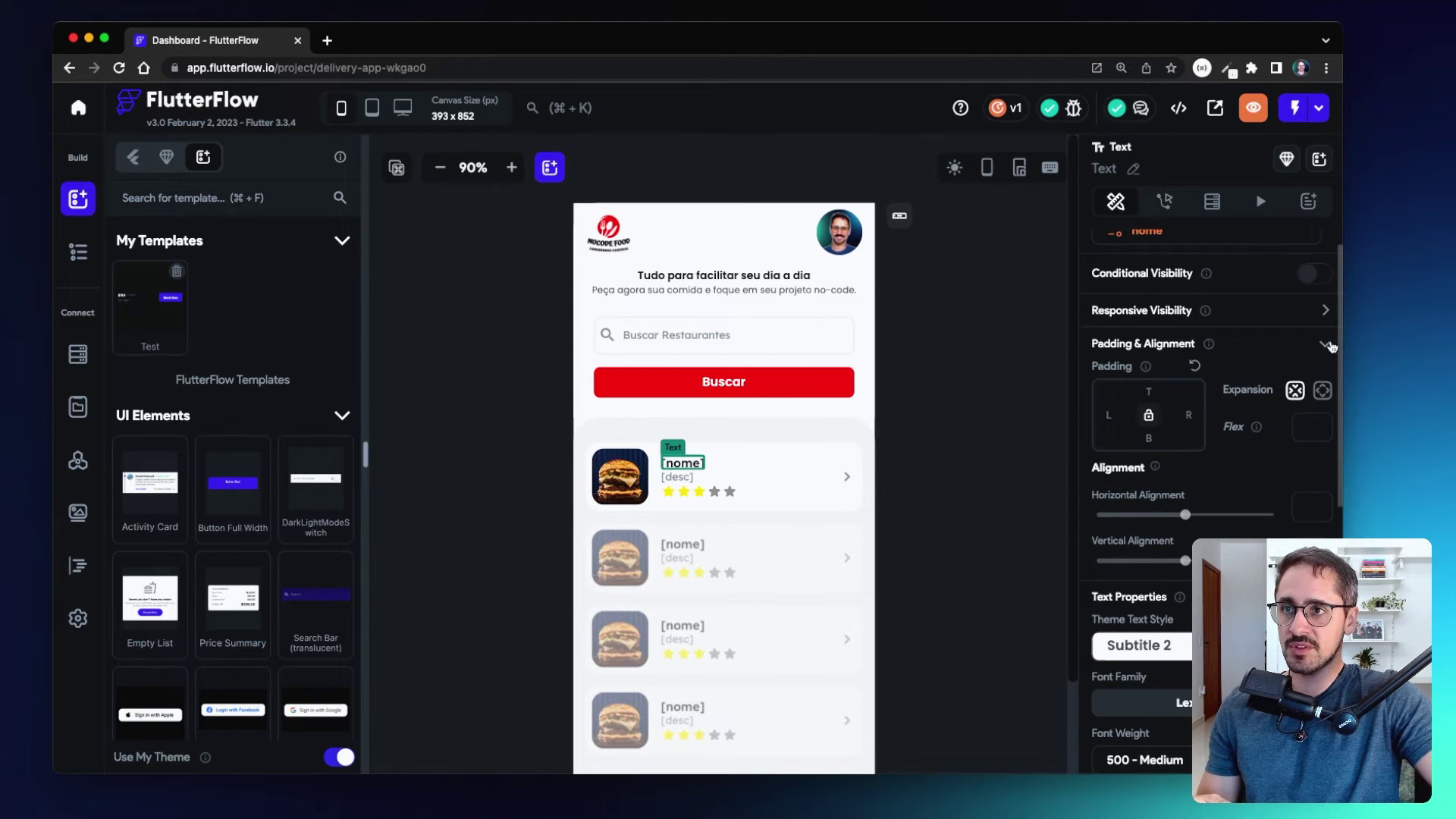
{"action": "scroll", "coordinate": [1324, 382], "scroll_direction": "up", "scroll_amount": 1}
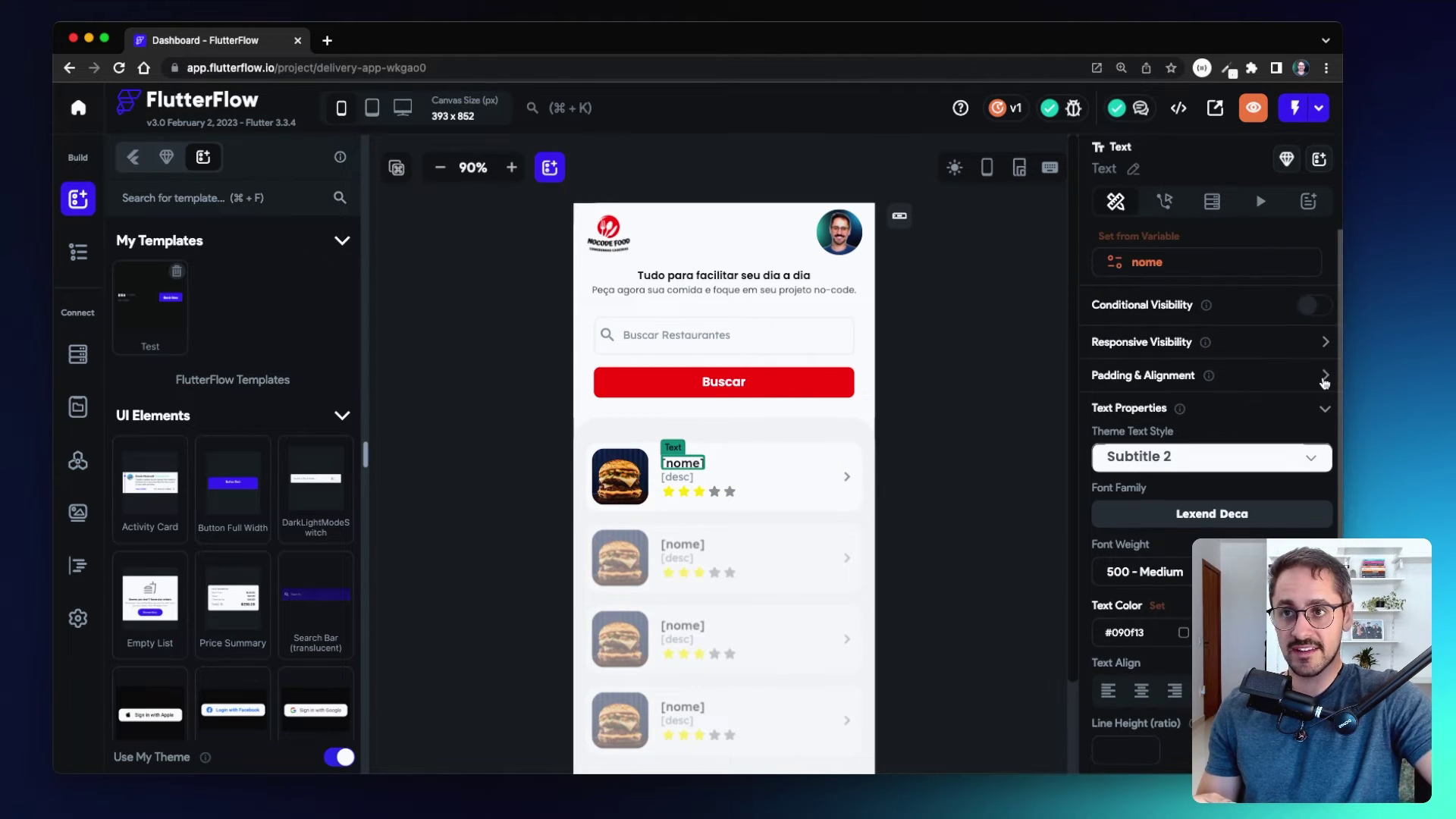
{"action": "left_click", "coordinate": [1324, 379]}
{"action": "left_click", "coordinate": [1325, 379]}
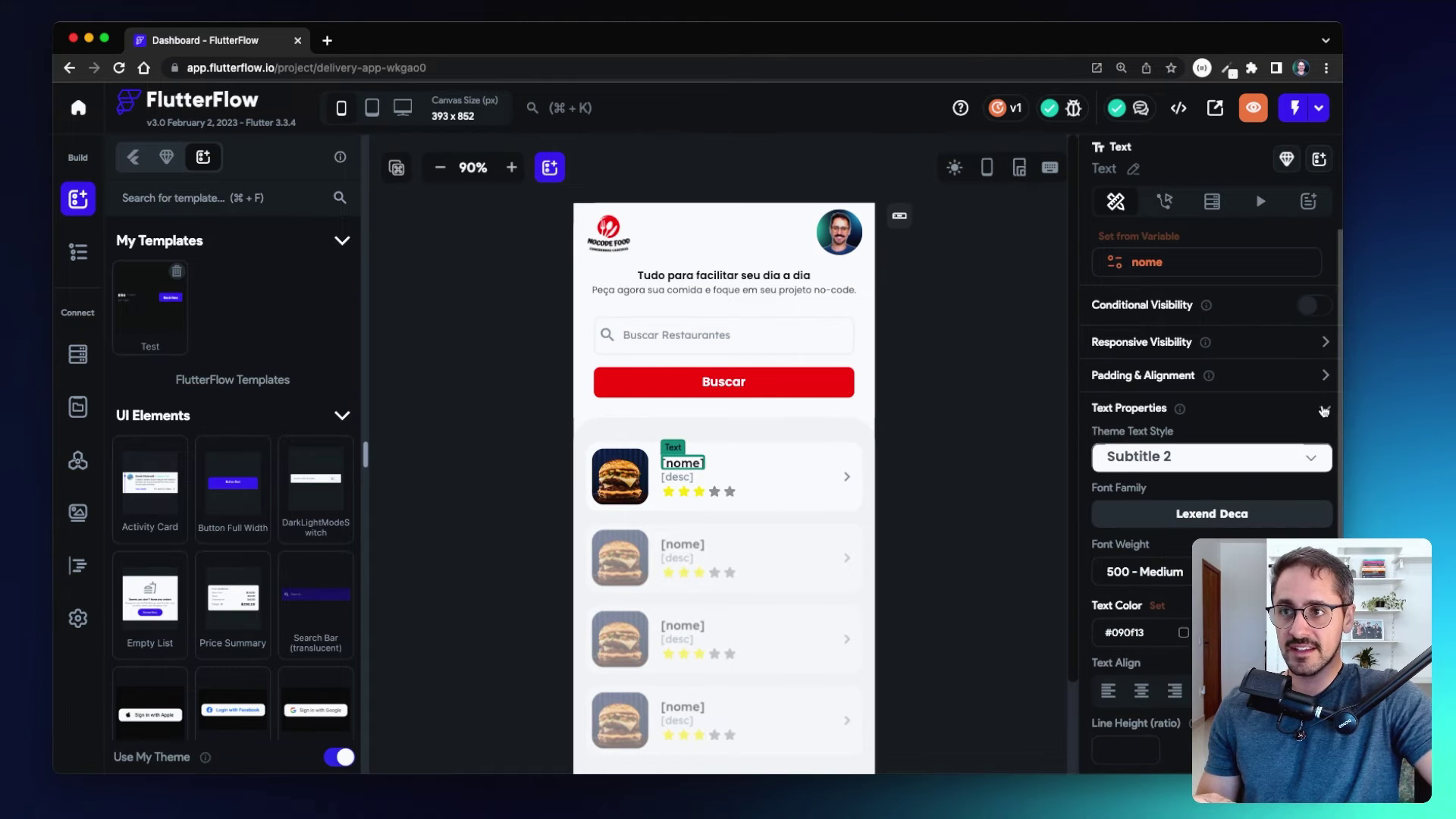
{"action": "left_click", "coordinate": [1324, 409]}
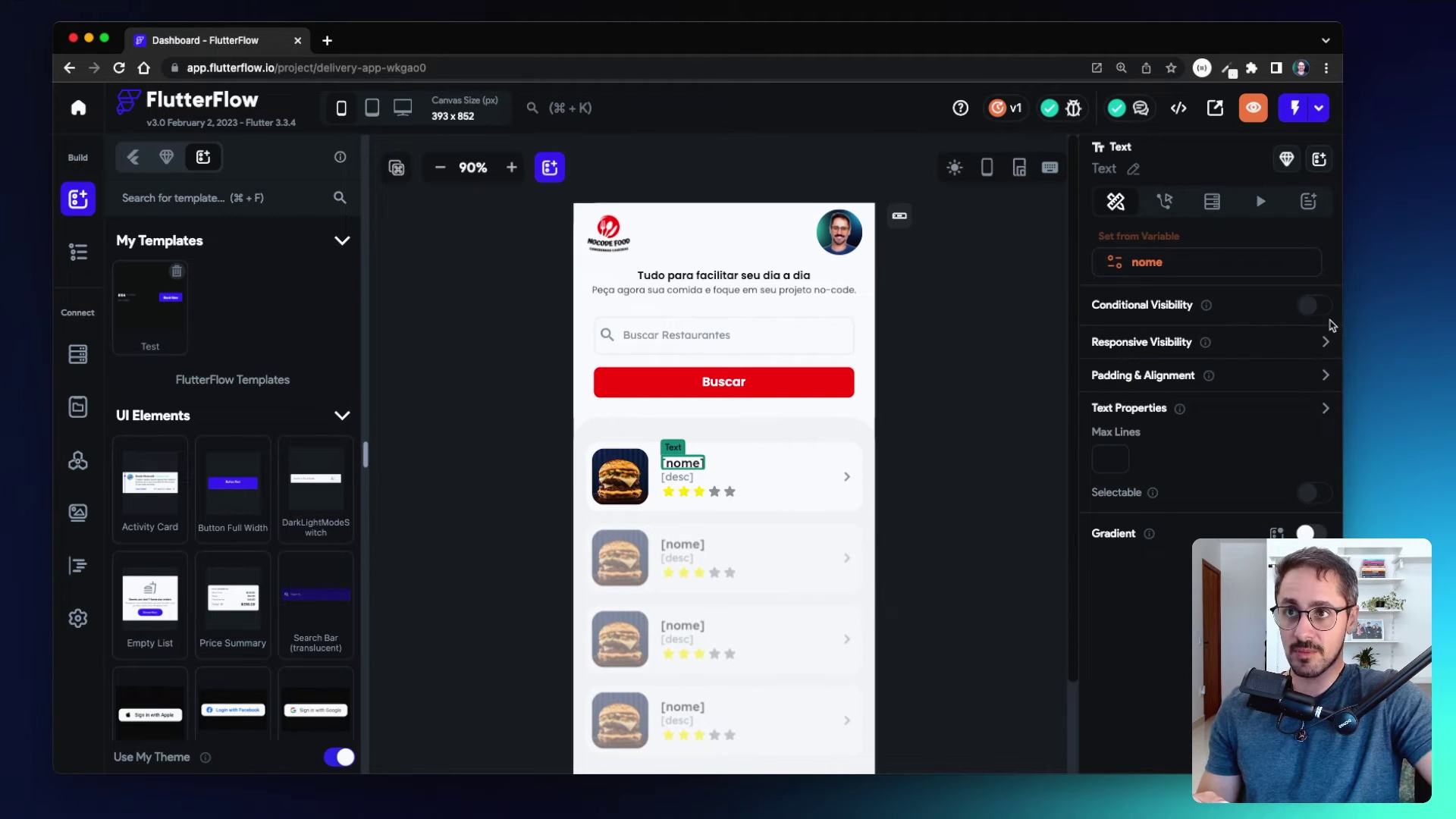
Open the Action Flow Editor for the Buscar button and add a new On Tap action
{"action": "left_click", "coordinate": [1166, 203]}
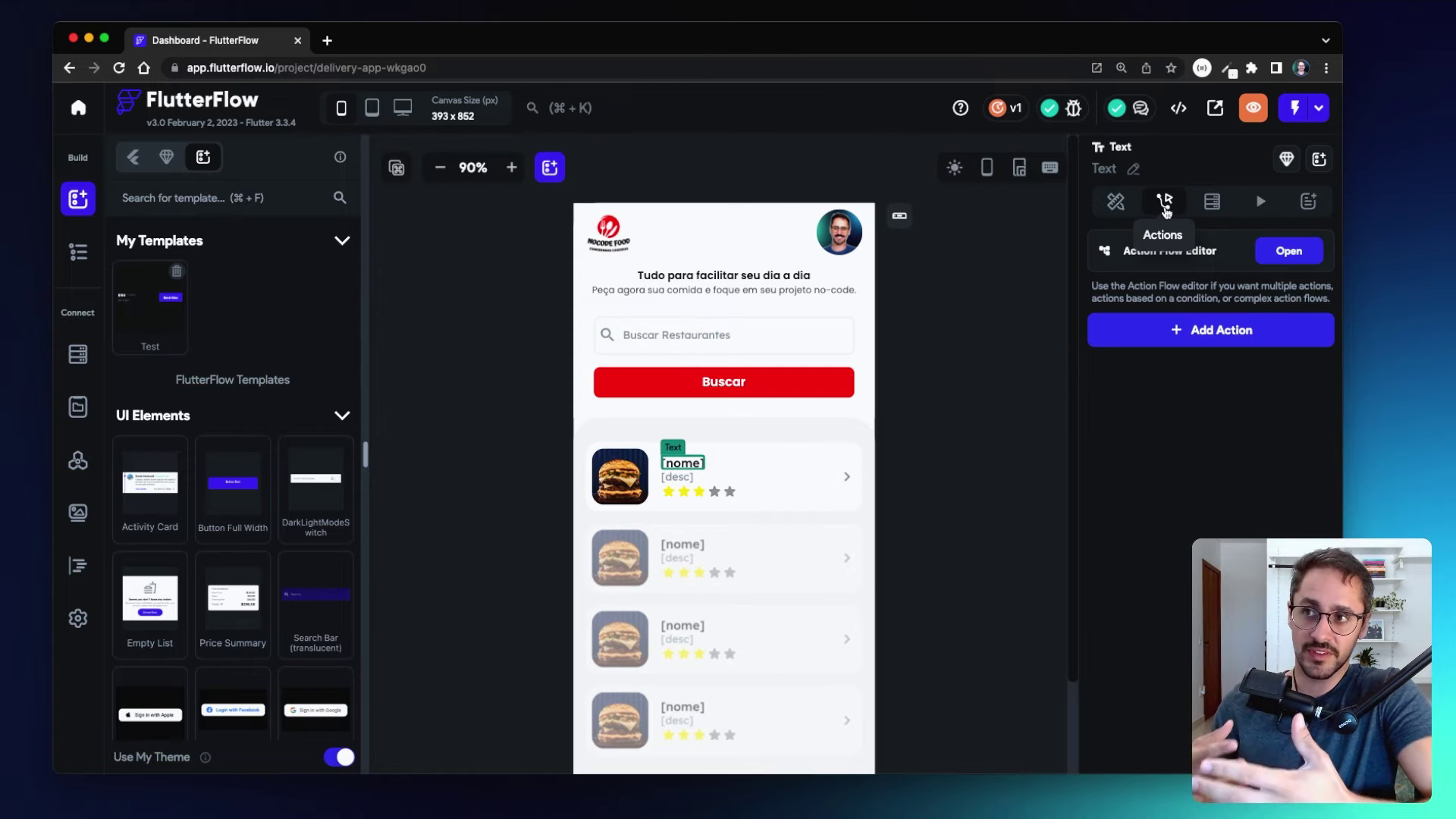
{"action": "left_click", "coordinate": [784, 387]}
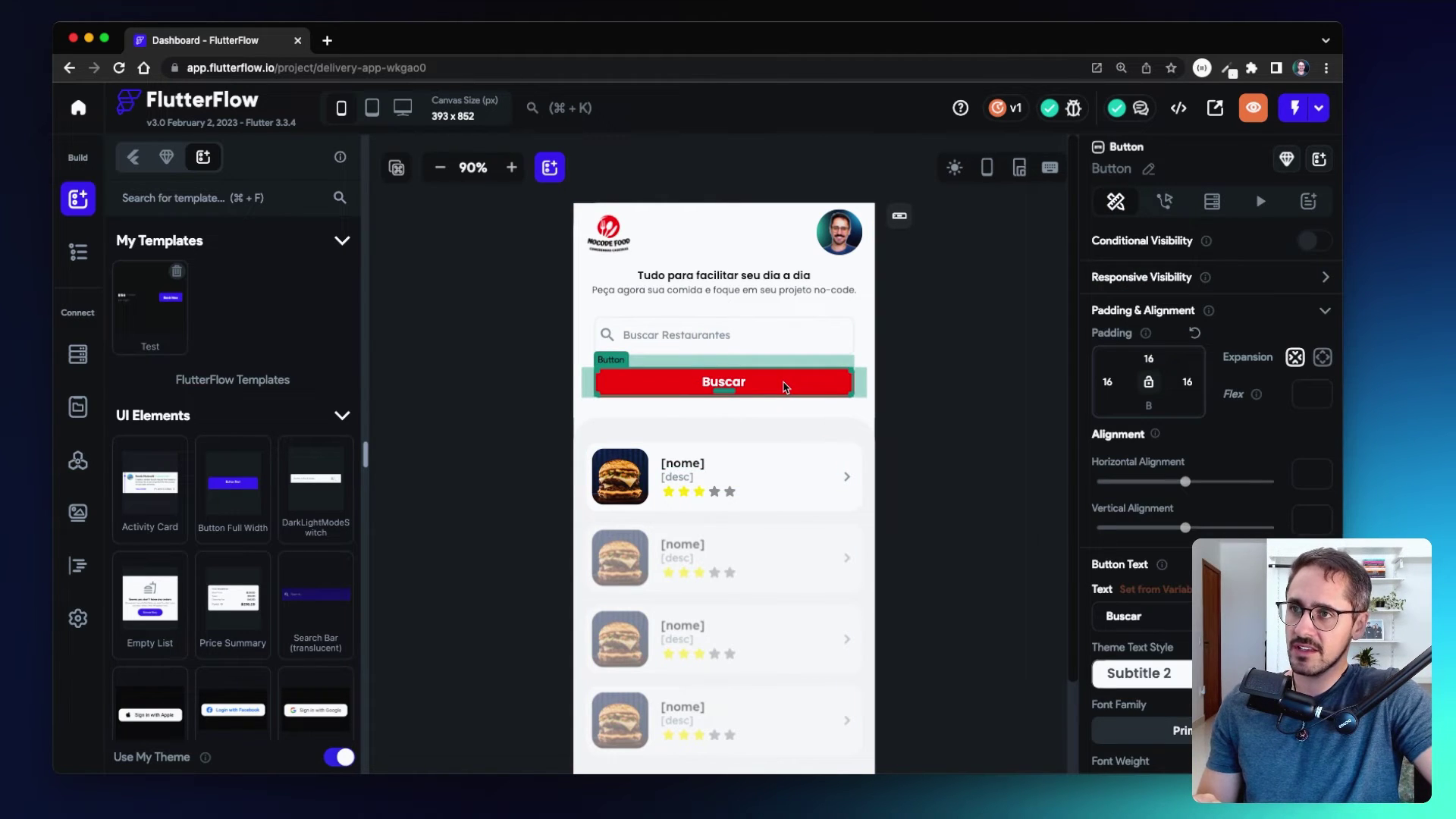
{"action": "left_click", "coordinate": [1168, 202]}
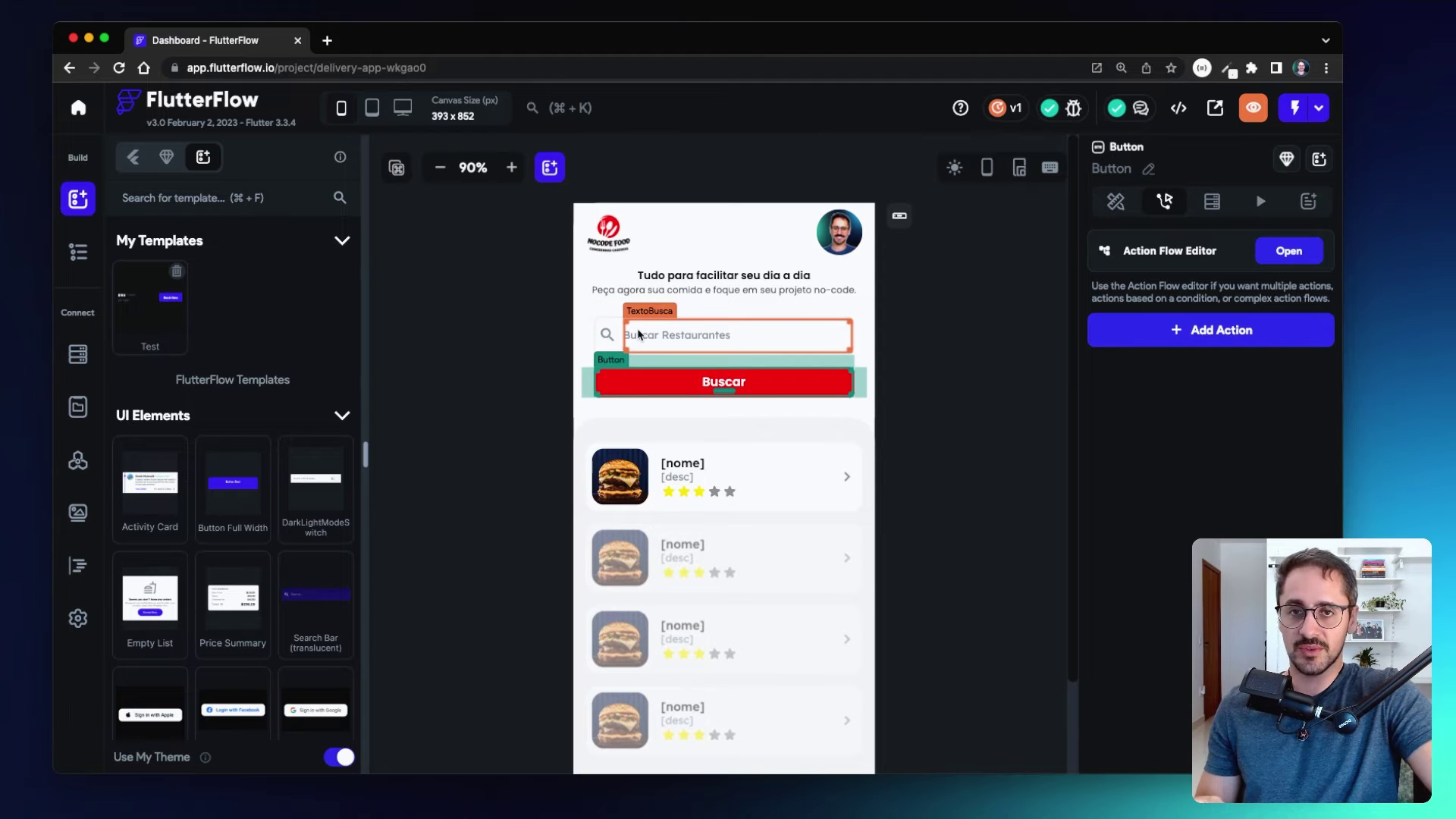
{"action": "left_click", "coordinate": [1289, 251]}
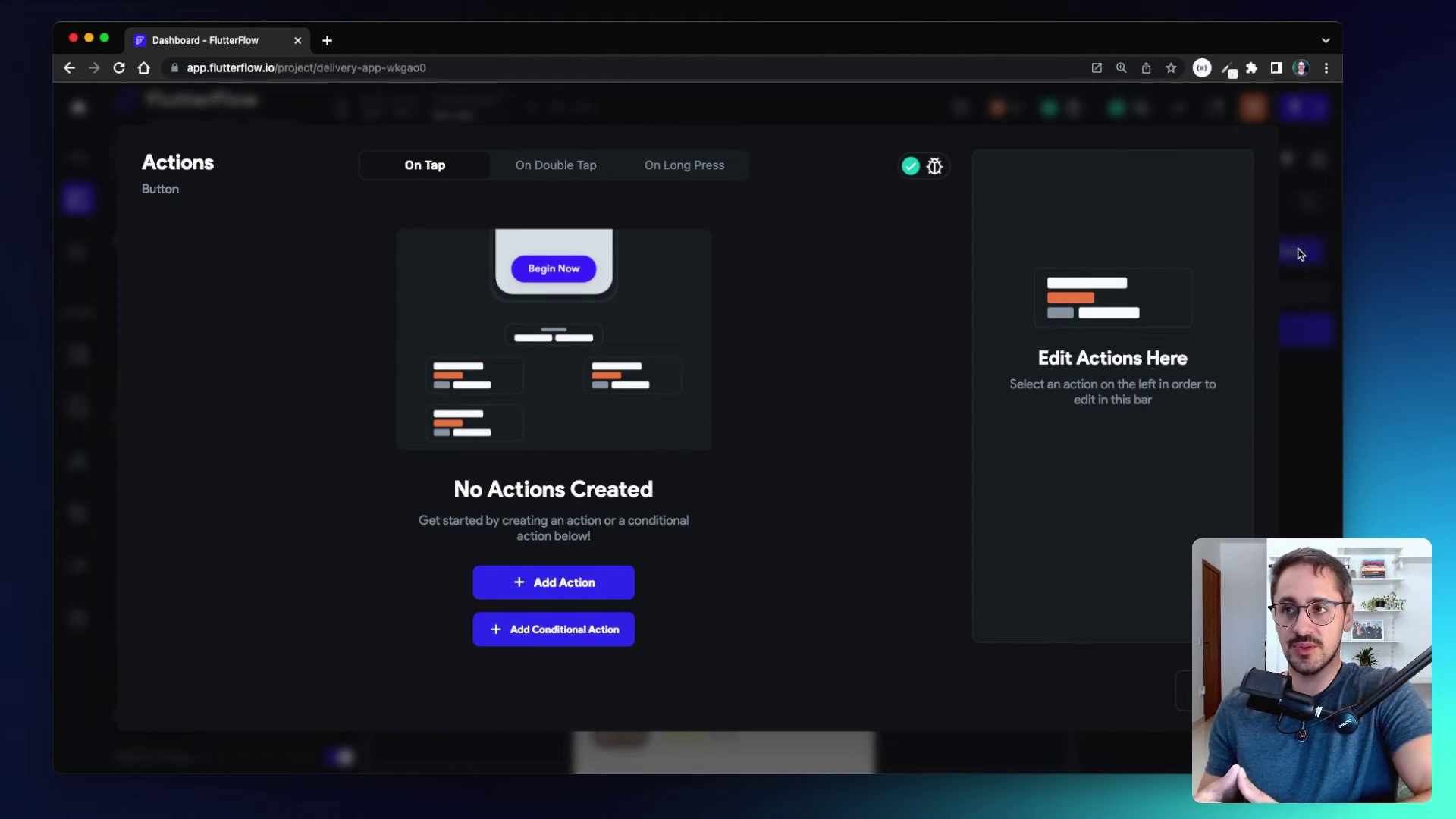
{"action": "left_click", "coordinate": [576, 569]}
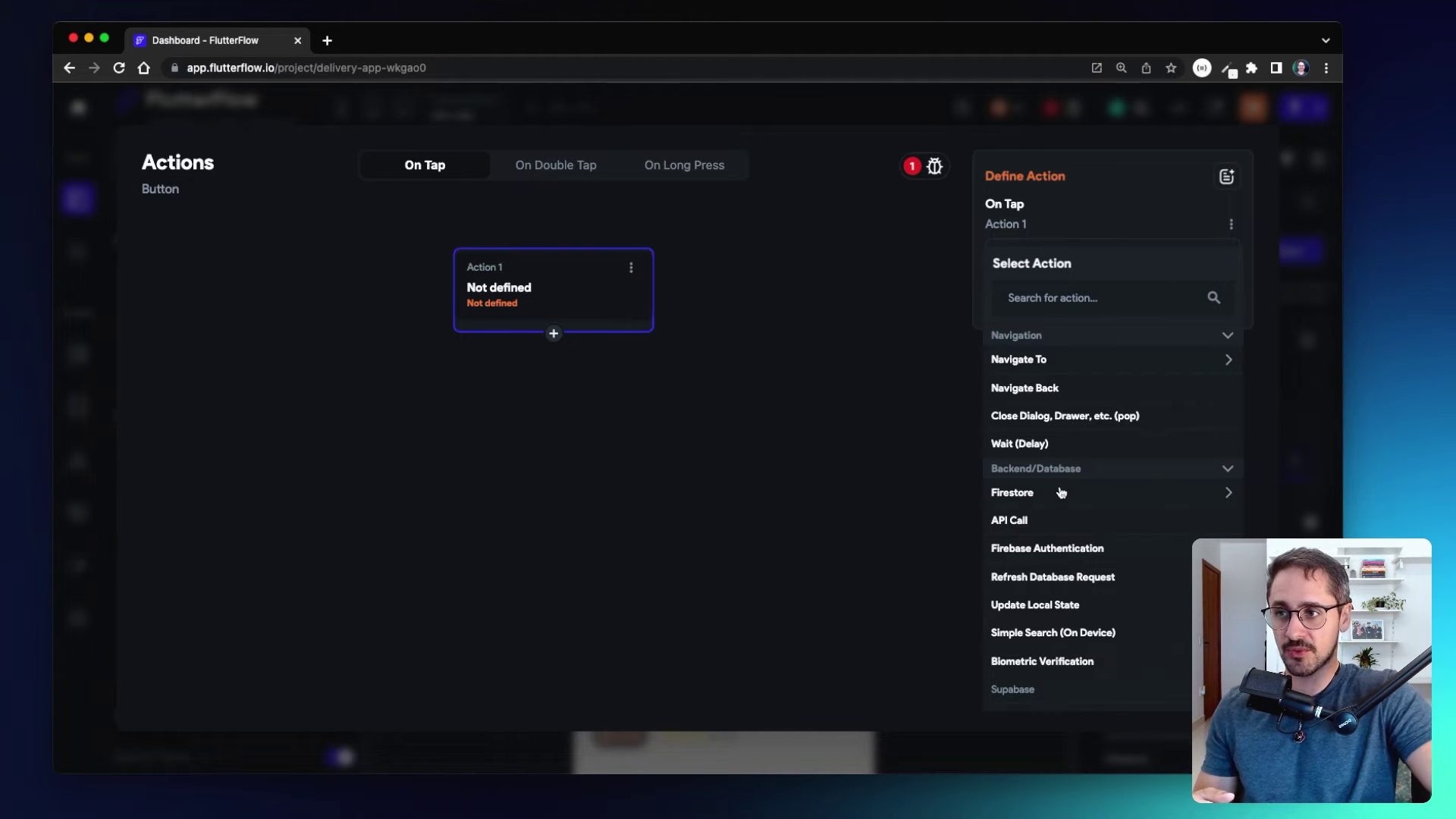
Browse the available action categories from Navigation and Backend/Database to AdMob and Custom Actions, and leave the action undefined
{"action": "left_click", "coordinate": [1060, 492]}
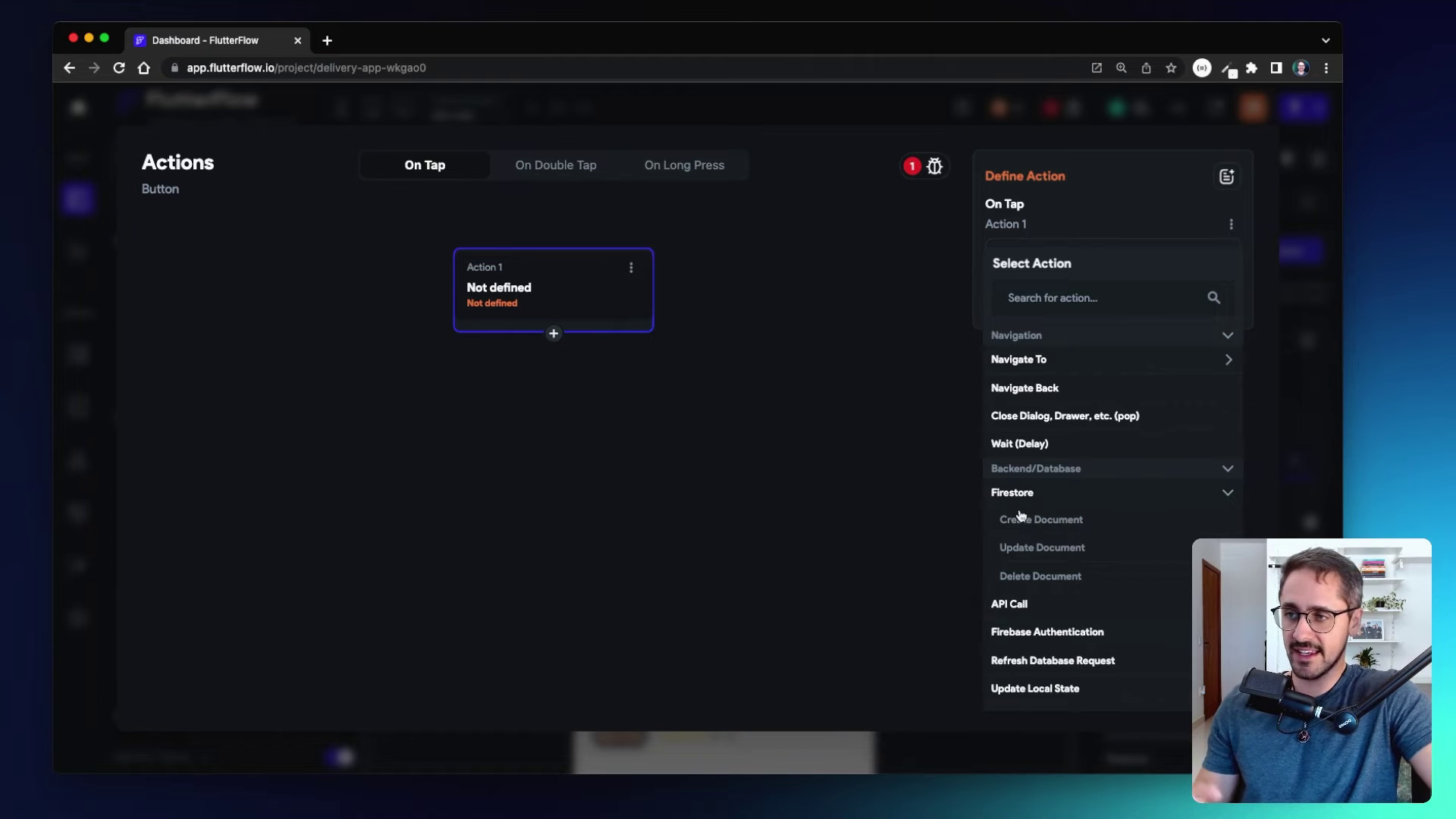
{"action": "left_click", "coordinate": [1020, 497]}
{"action": "left_click", "coordinate": [1154, 335]}
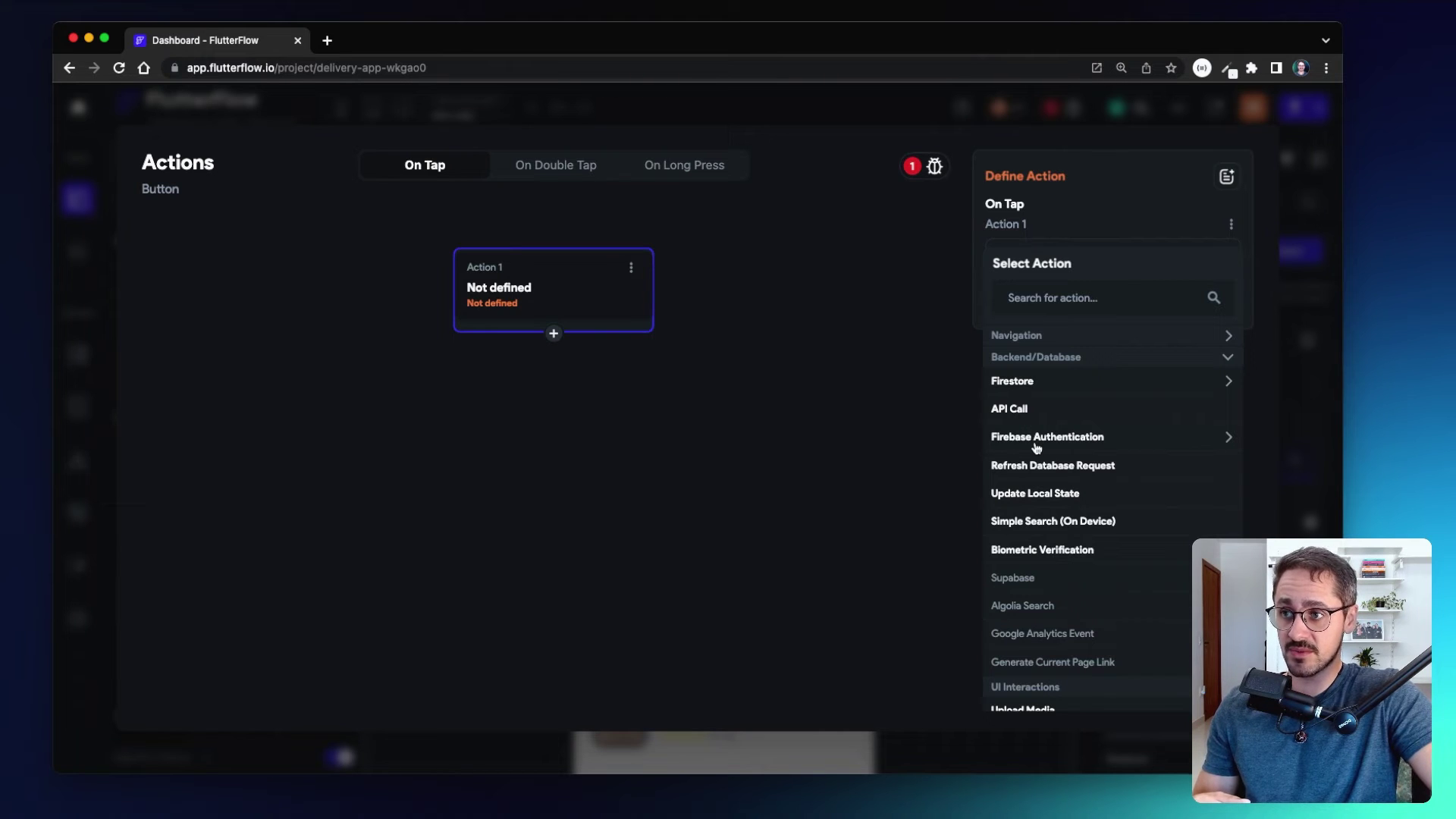
{"action": "left_click", "coordinate": [1073, 361]}
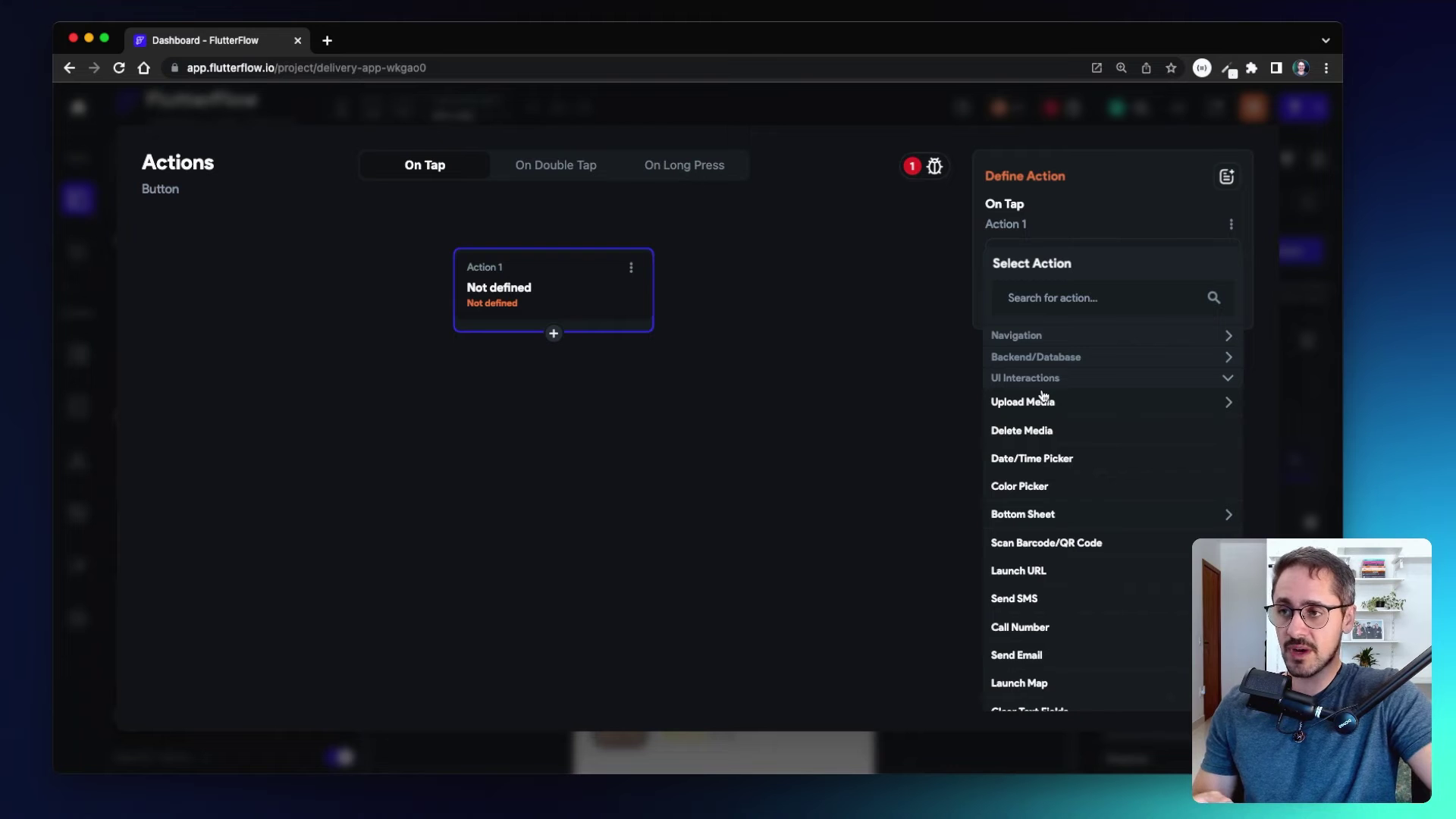
{"action": "left_click", "coordinate": [1049, 379]}
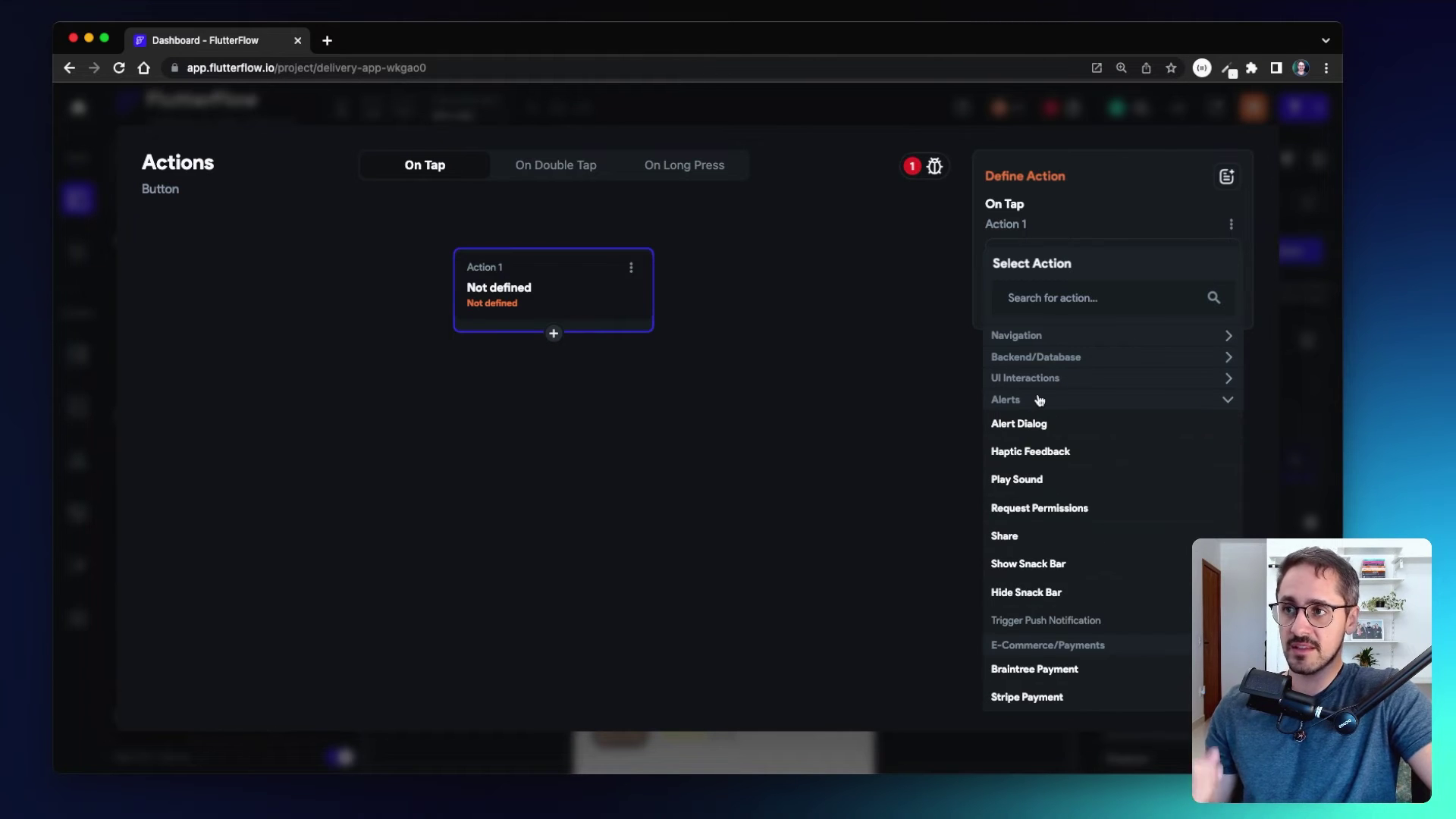
{"action": "left_click", "coordinate": [1039, 400]}
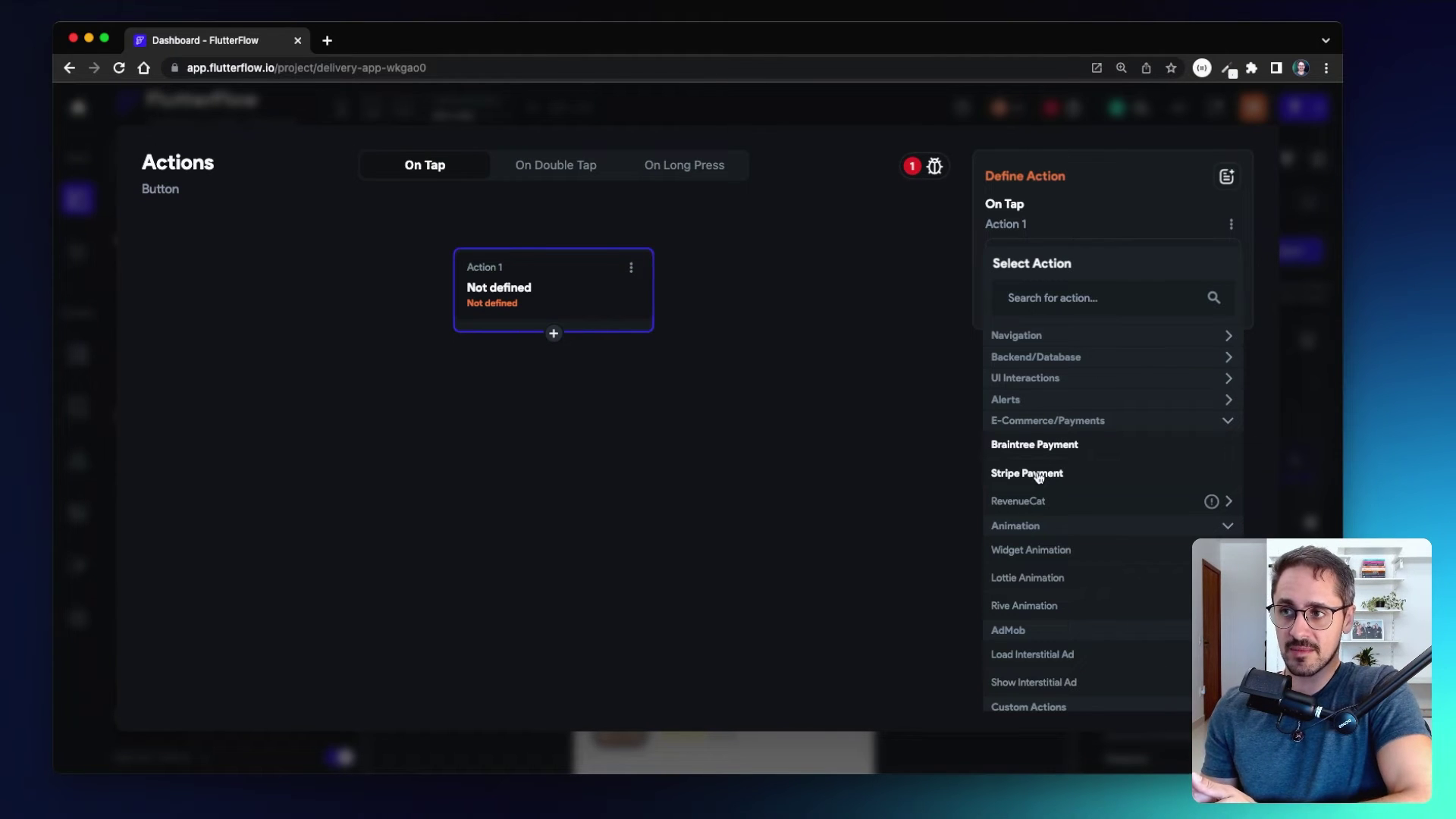
{"action": "left_click", "coordinate": [1042, 423]}
{"action": "left_click", "coordinate": [1032, 444]}
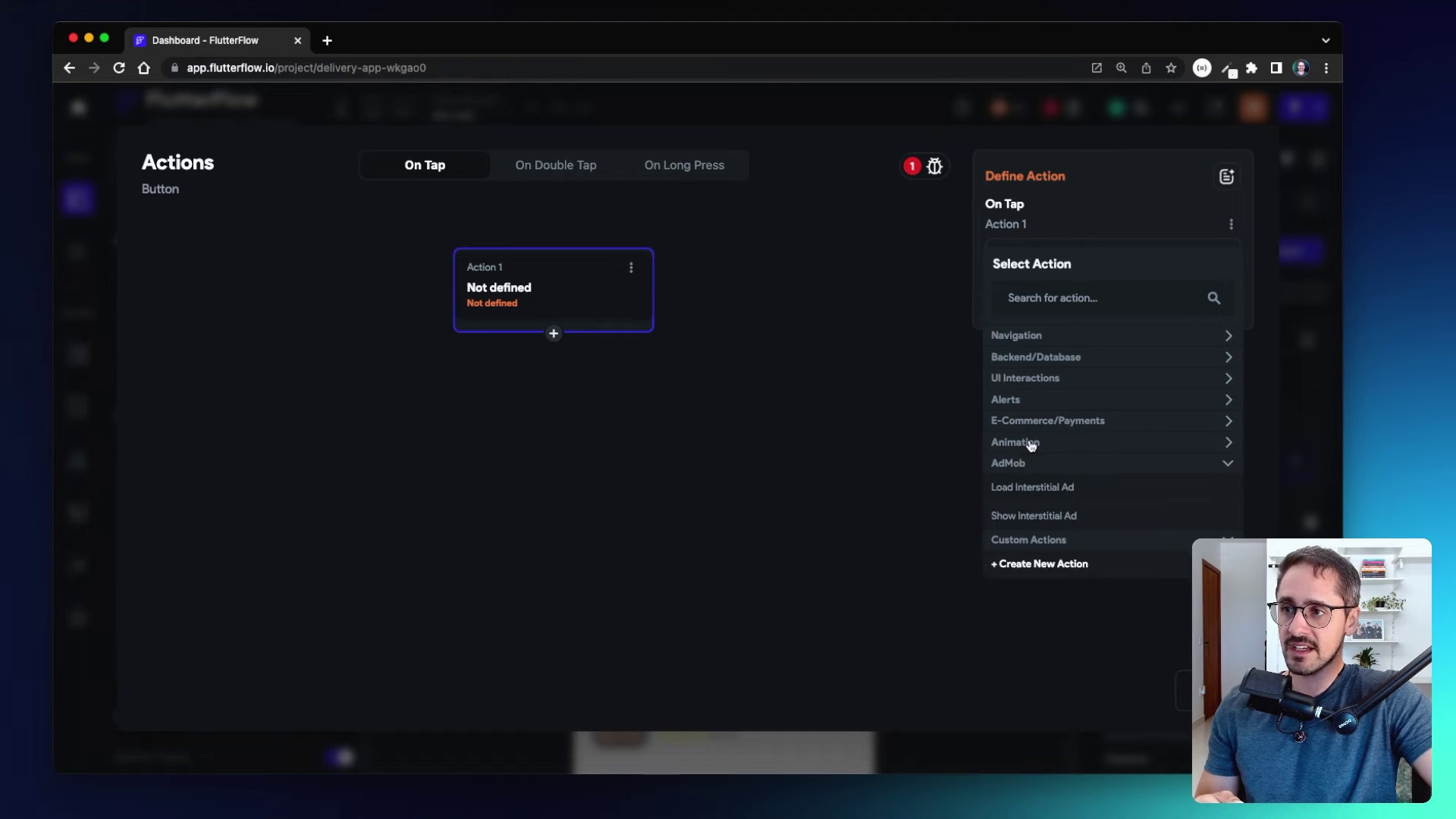
{"action": "left_click", "coordinate": [1020, 464]}
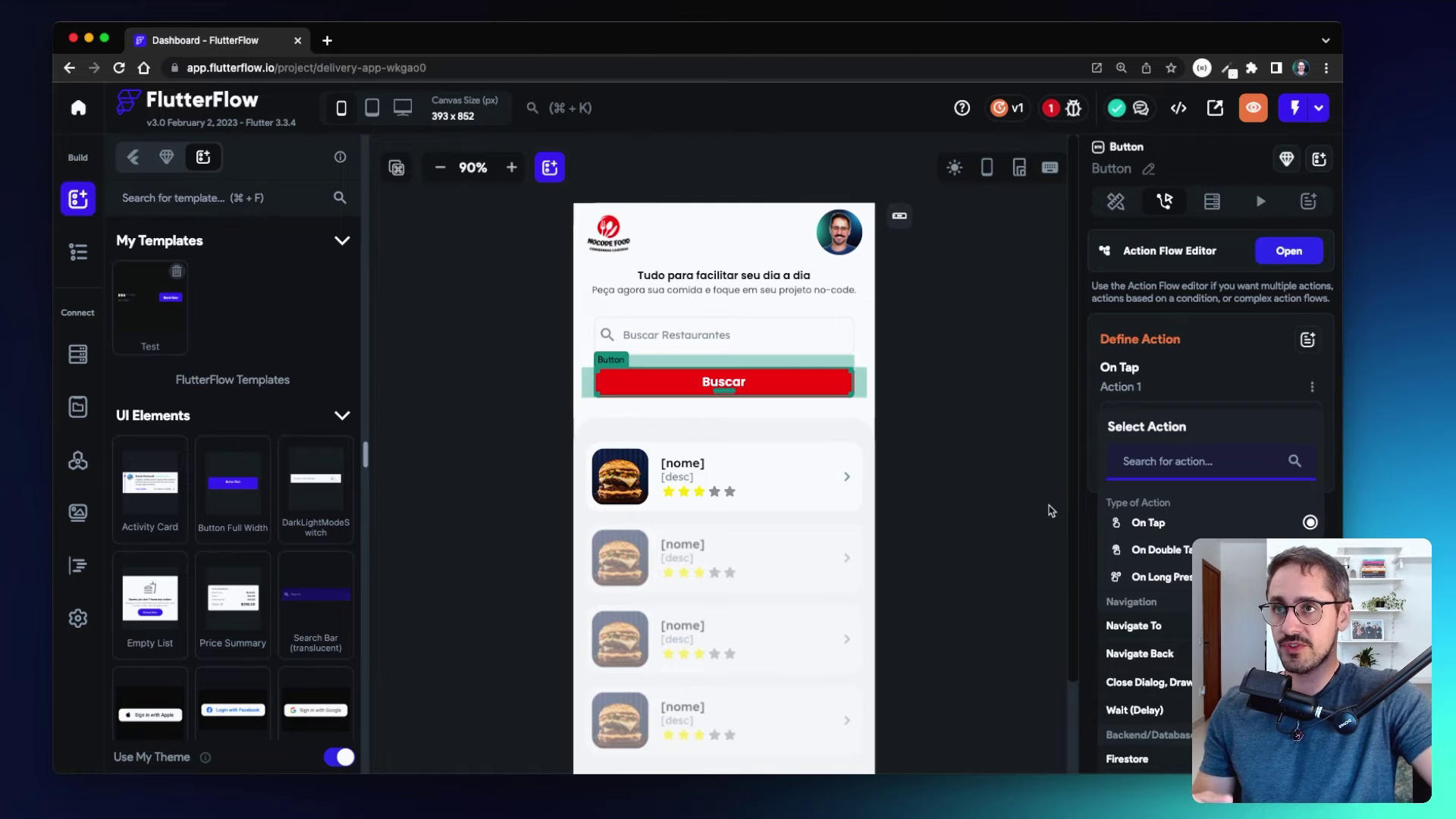
{"action": "left_click", "coordinate": [1050, 510]}
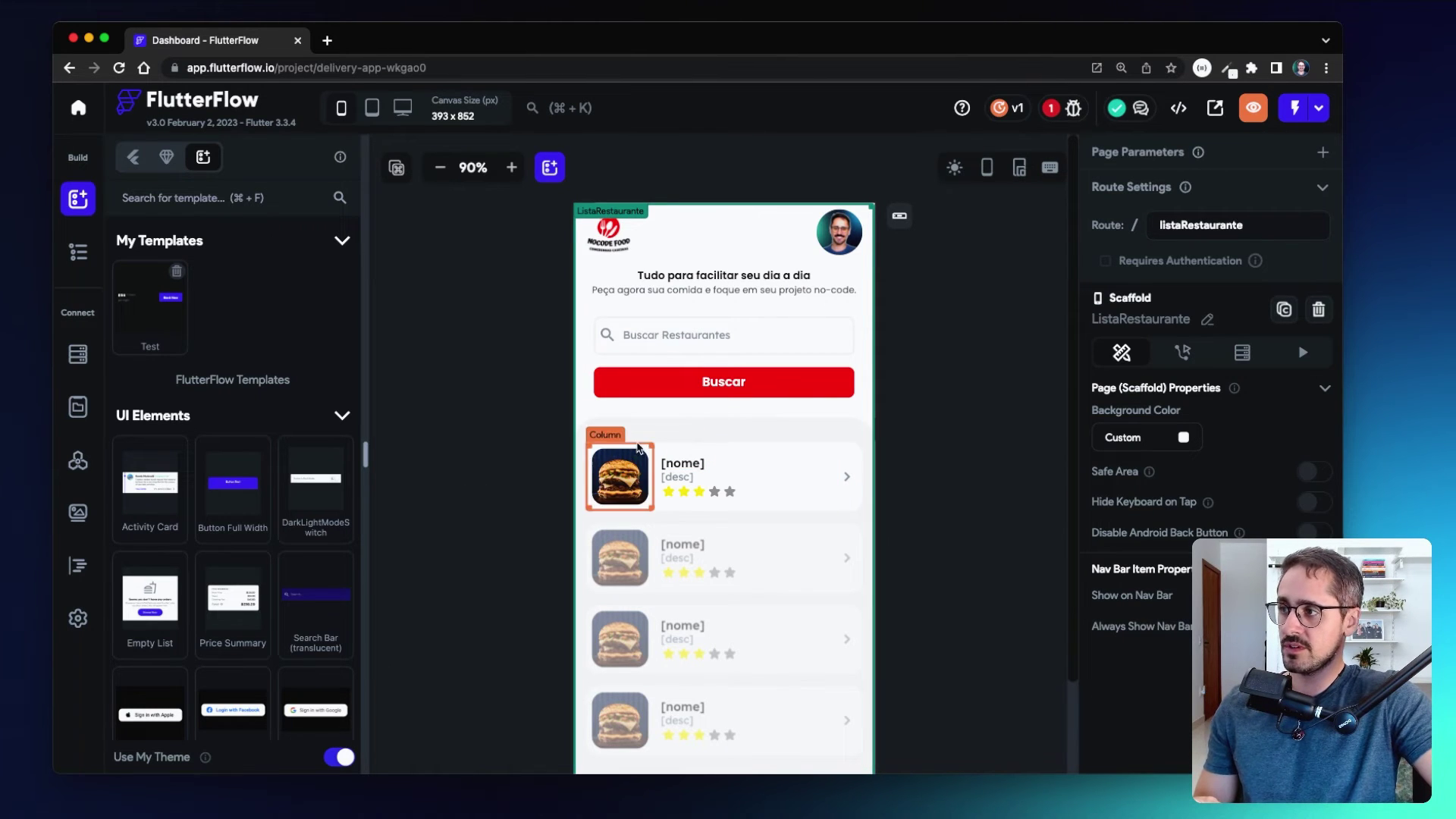
Examine the backend query types and animation settings available for the text column in the first restaurant card, without adding any
{"action": "left_click", "coordinate": [664, 455]}
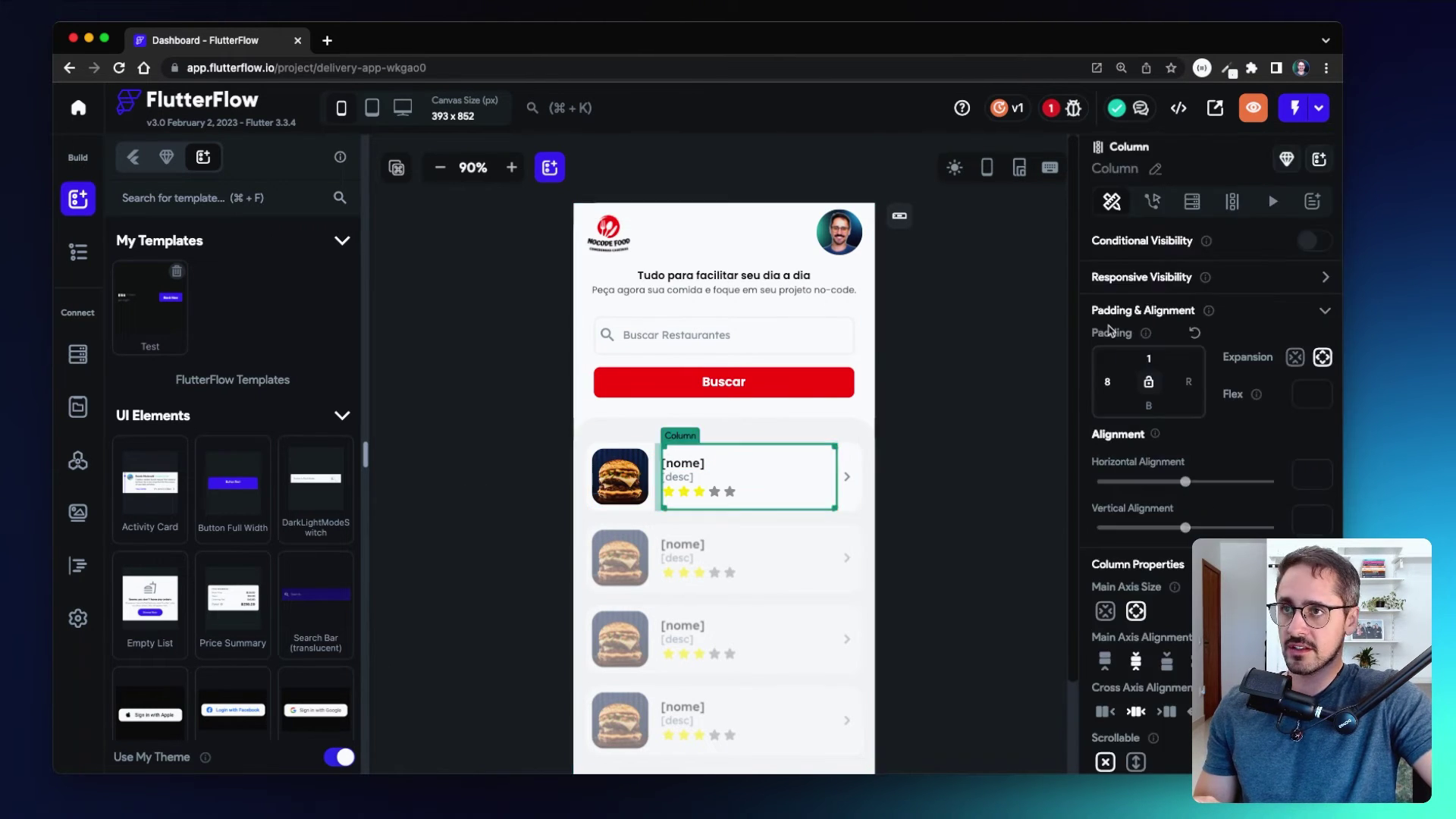
{"action": "left_click", "coordinate": [1191, 212]}
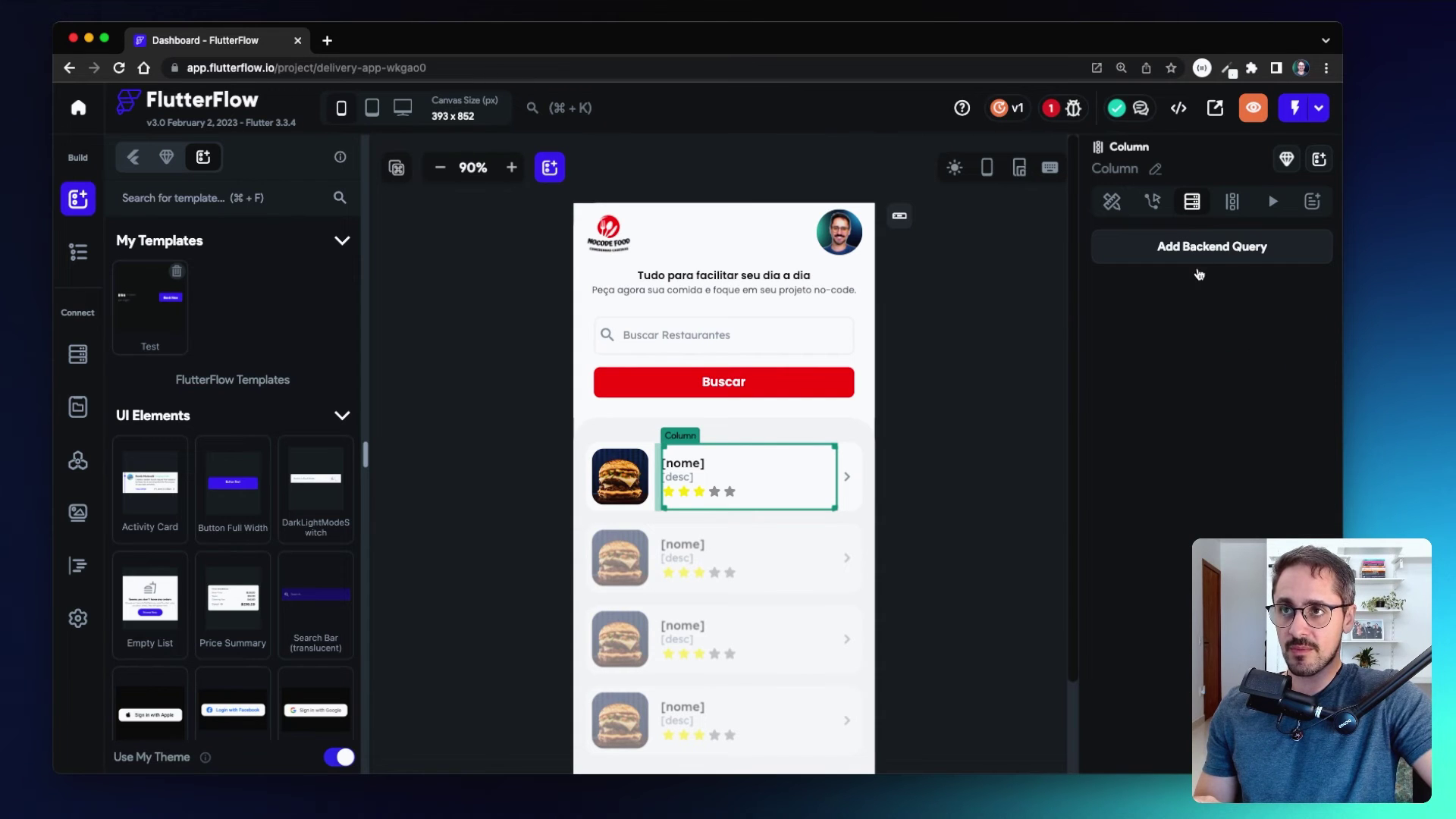
{"action": "left_click", "coordinate": [1241, 252]}
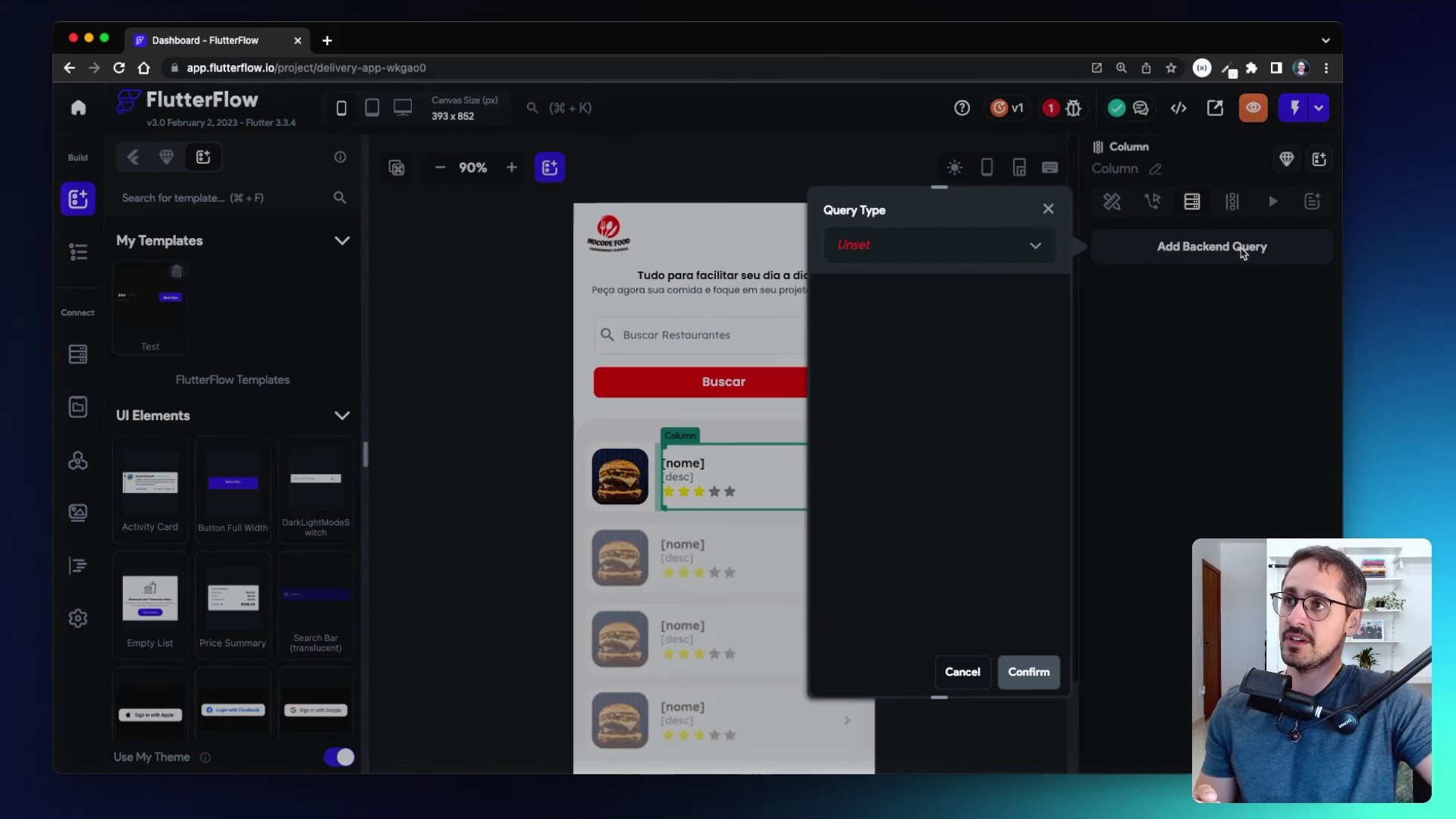
{"action": "left_click", "coordinate": [964, 253]}
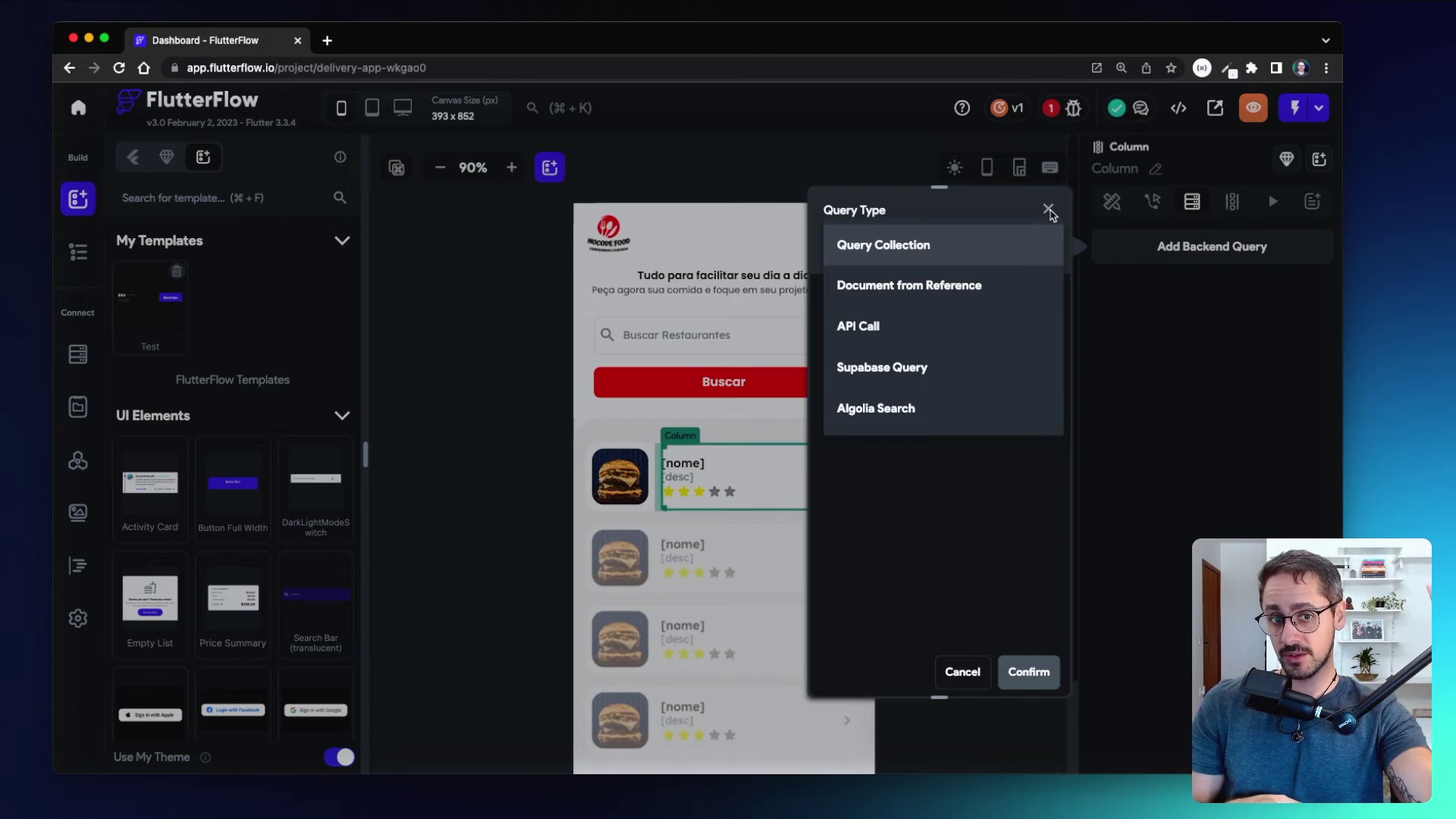
{"action": "left_click", "coordinate": [1049, 210]}
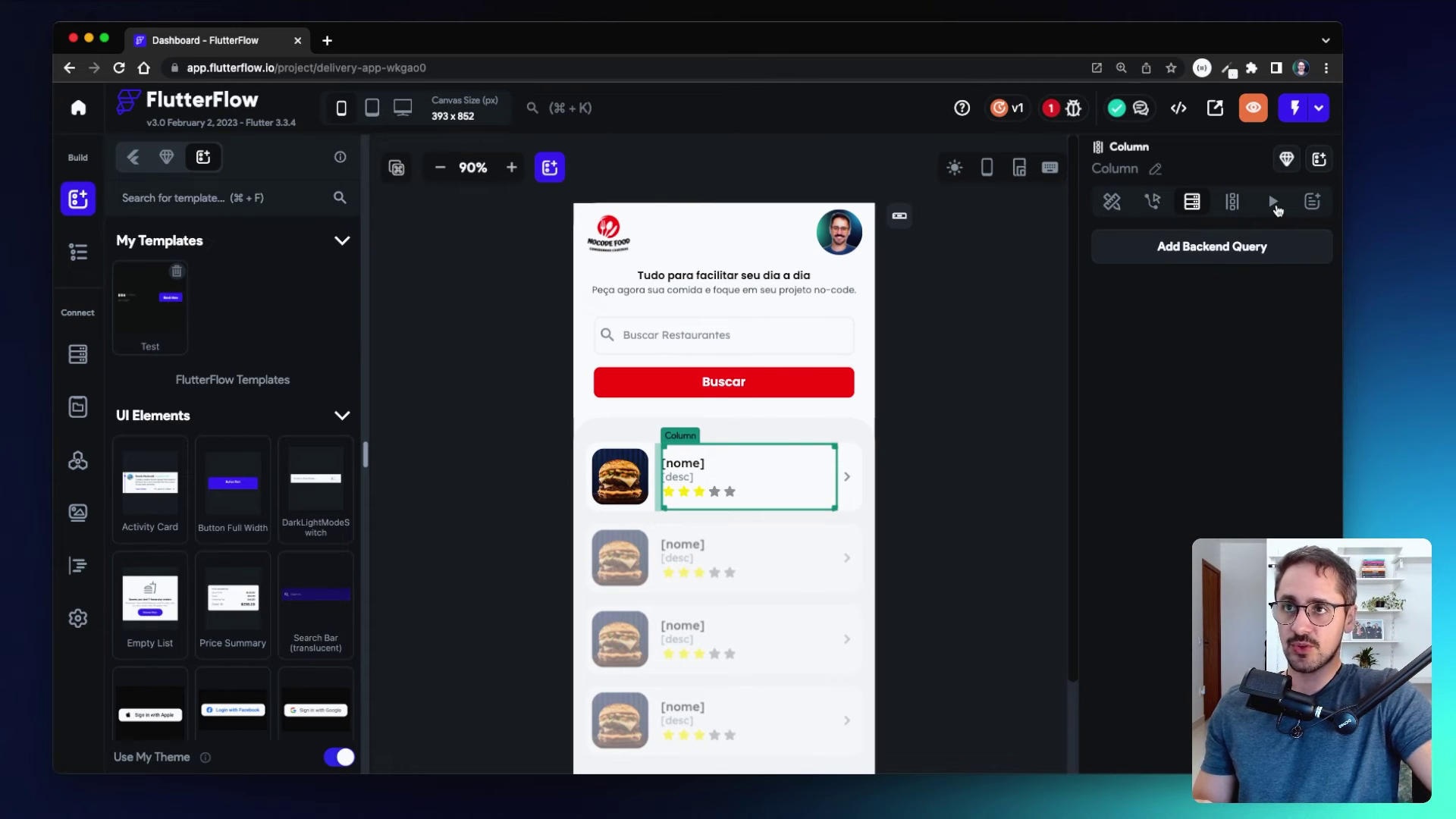
{"action": "left_click", "coordinate": [1274, 203]}
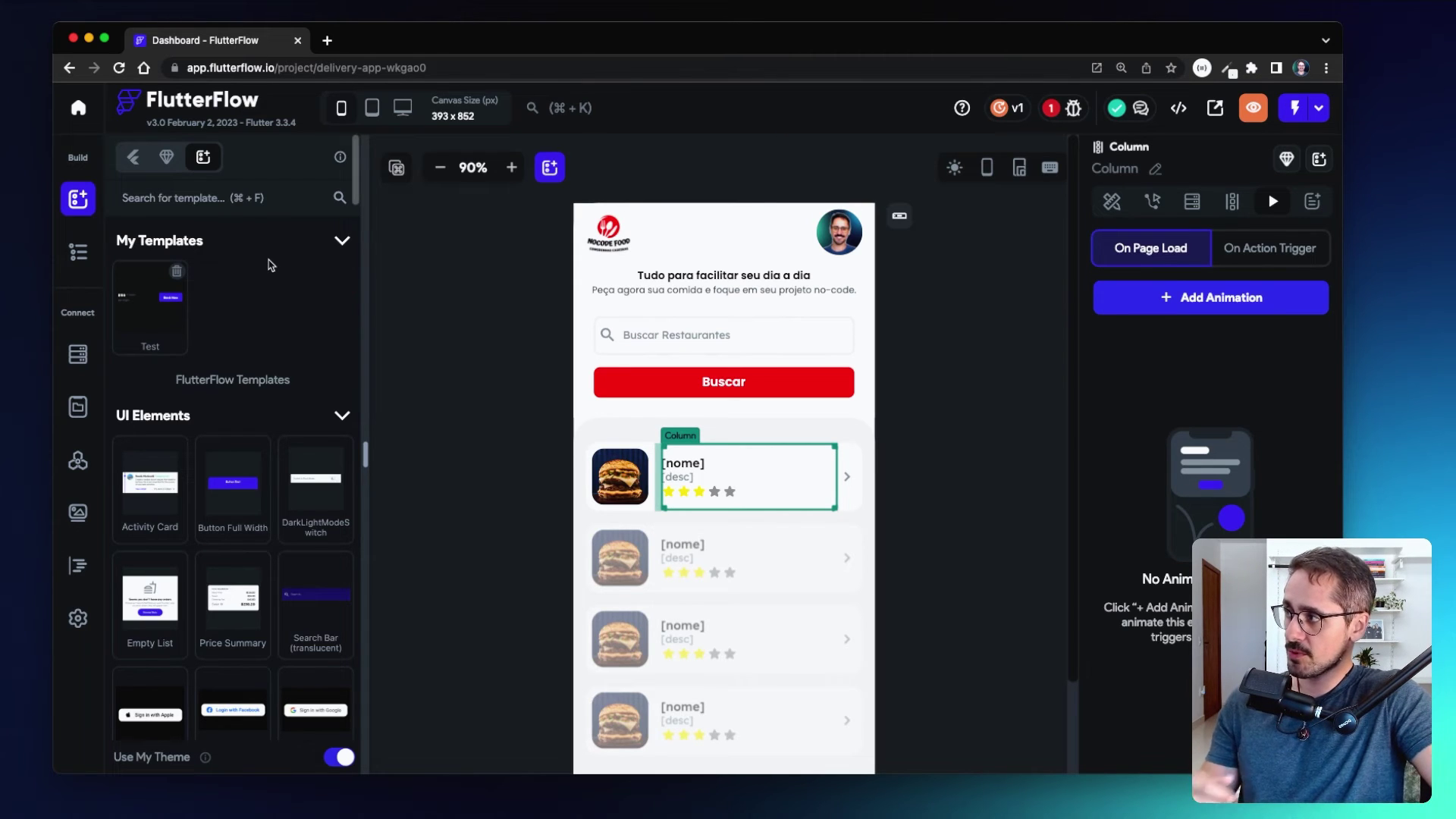
Open the ListaRestaurante page's widget tree, select the search field's container and examine the nested widgets
{"action": "left_click", "coordinate": [86, 199]}
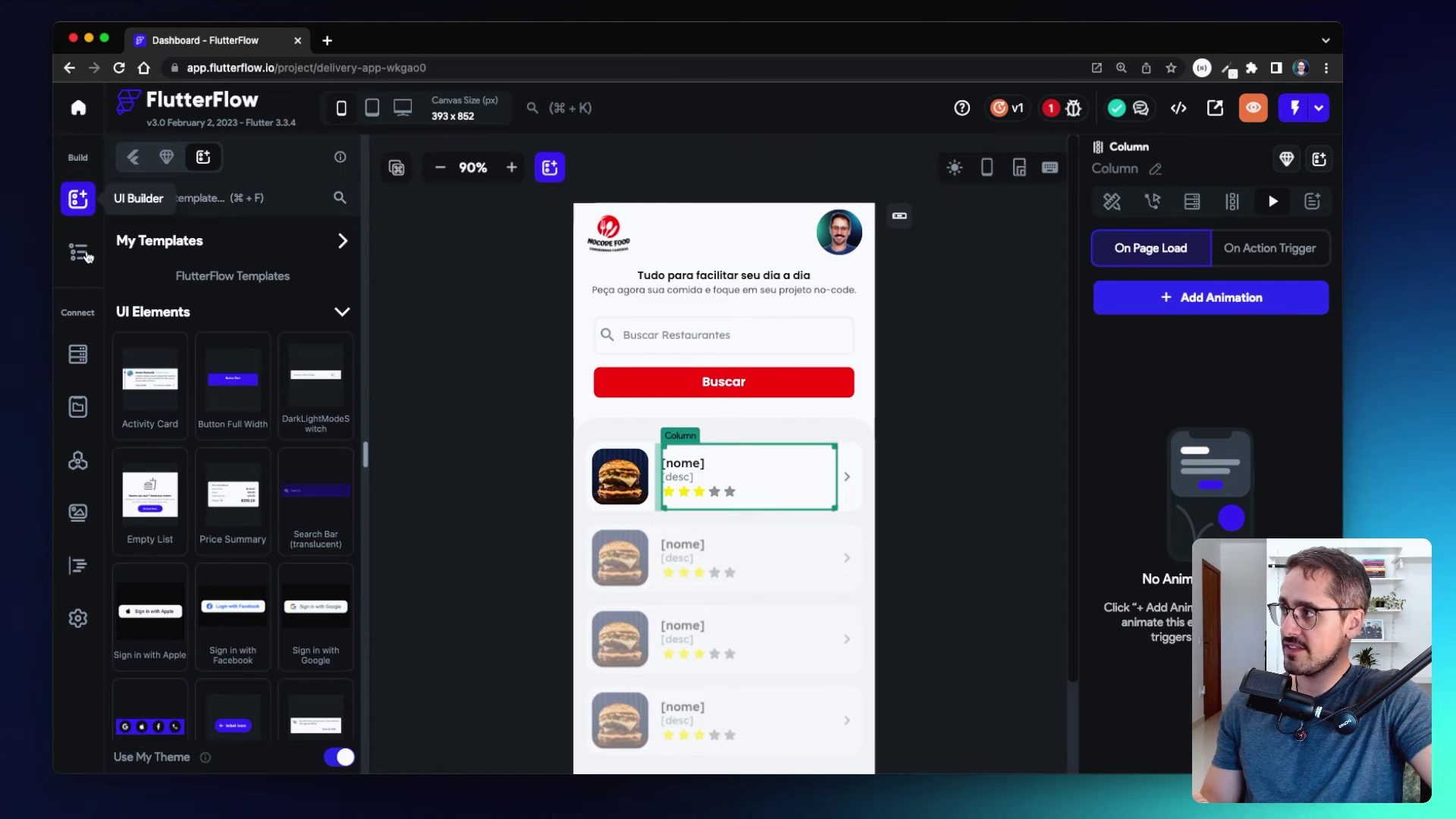
{"action": "left_click", "coordinate": [79, 252]}
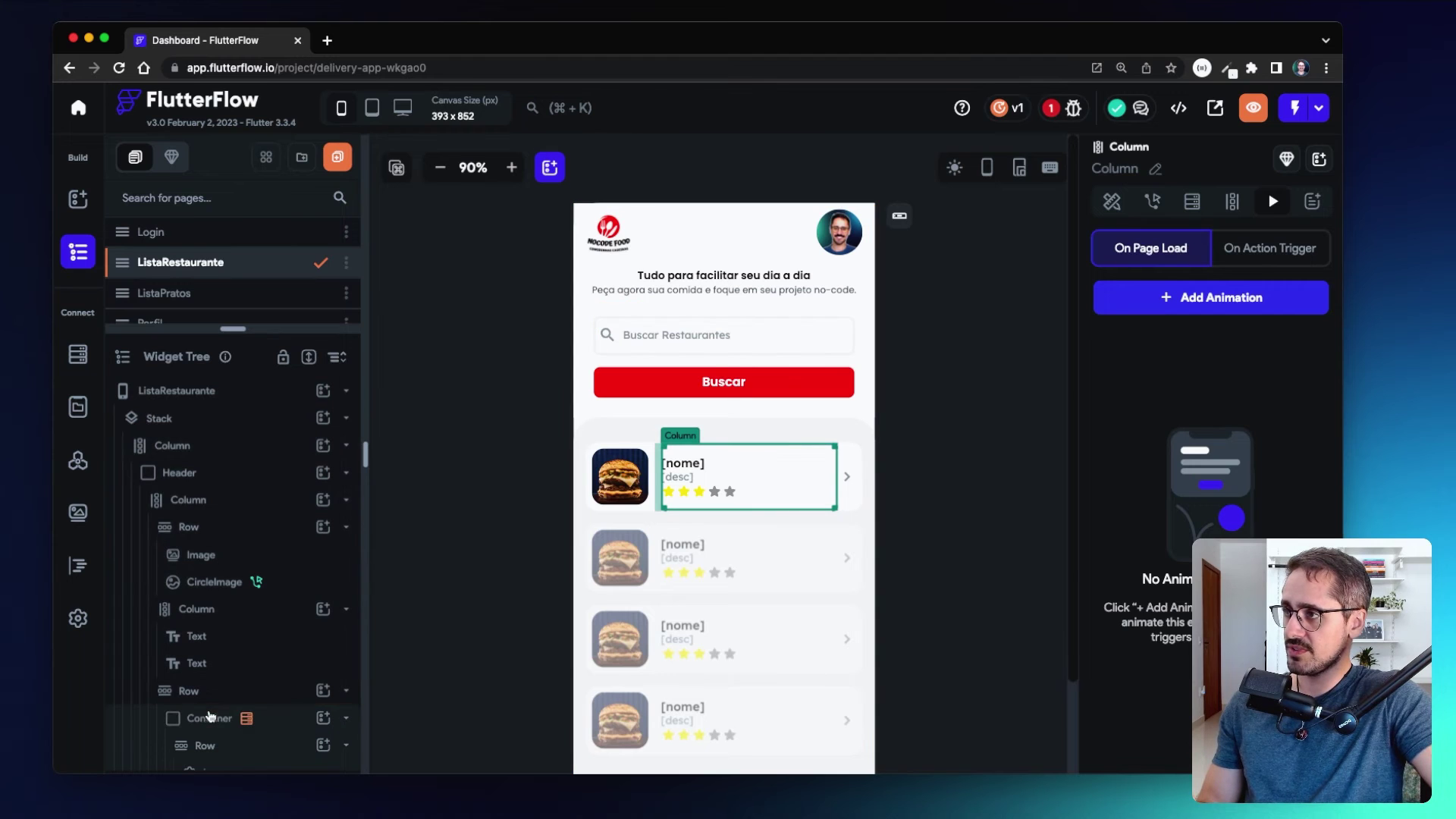
{"action": "left_click", "coordinate": [217, 714]}
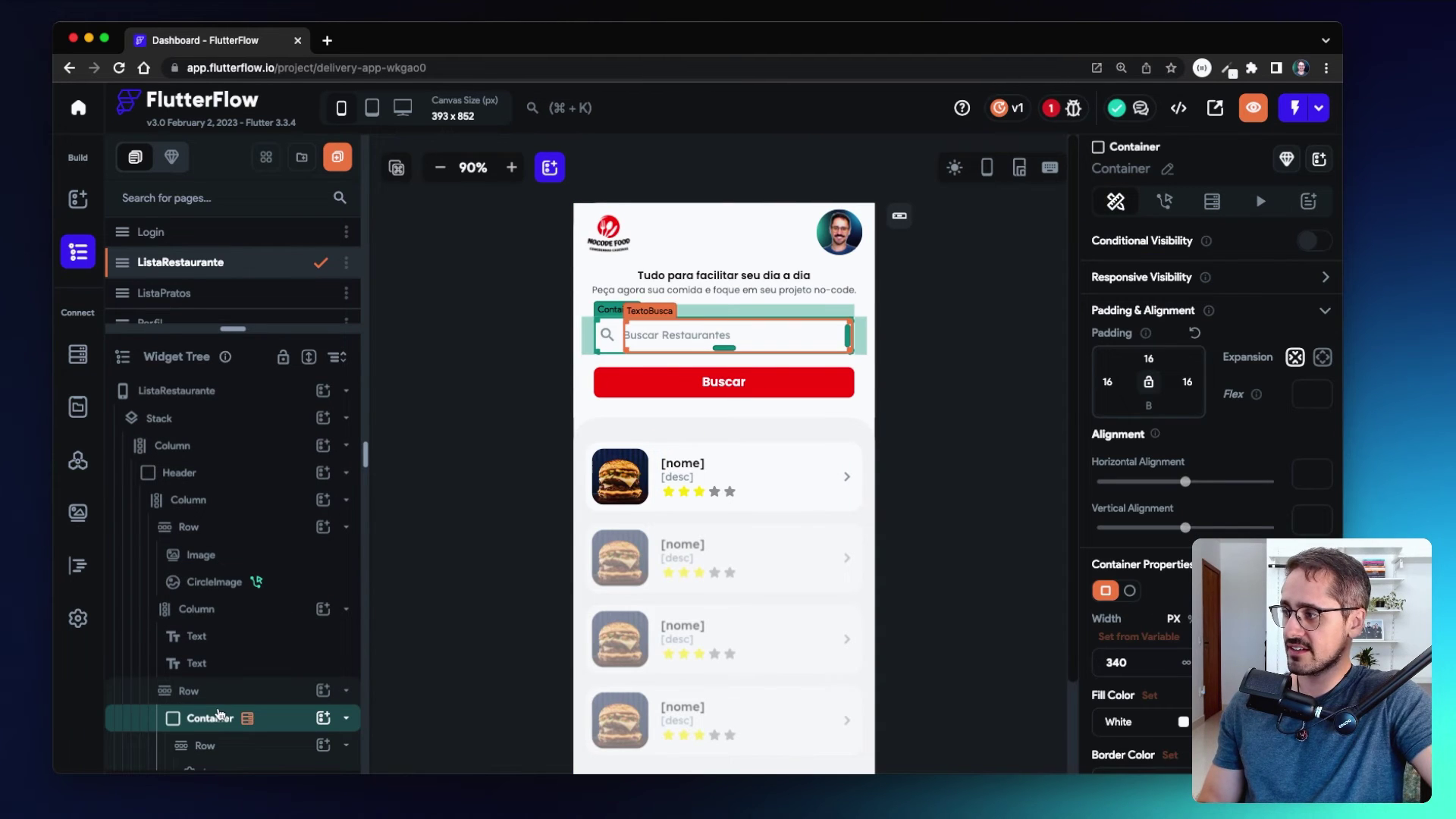
{"action": "scroll", "coordinate": [218, 713], "scroll_direction": "down", "scroll_amount": 3}
{"action": "scroll", "coordinate": [220, 713], "scroll_direction": "down", "scroll_amount": 4}
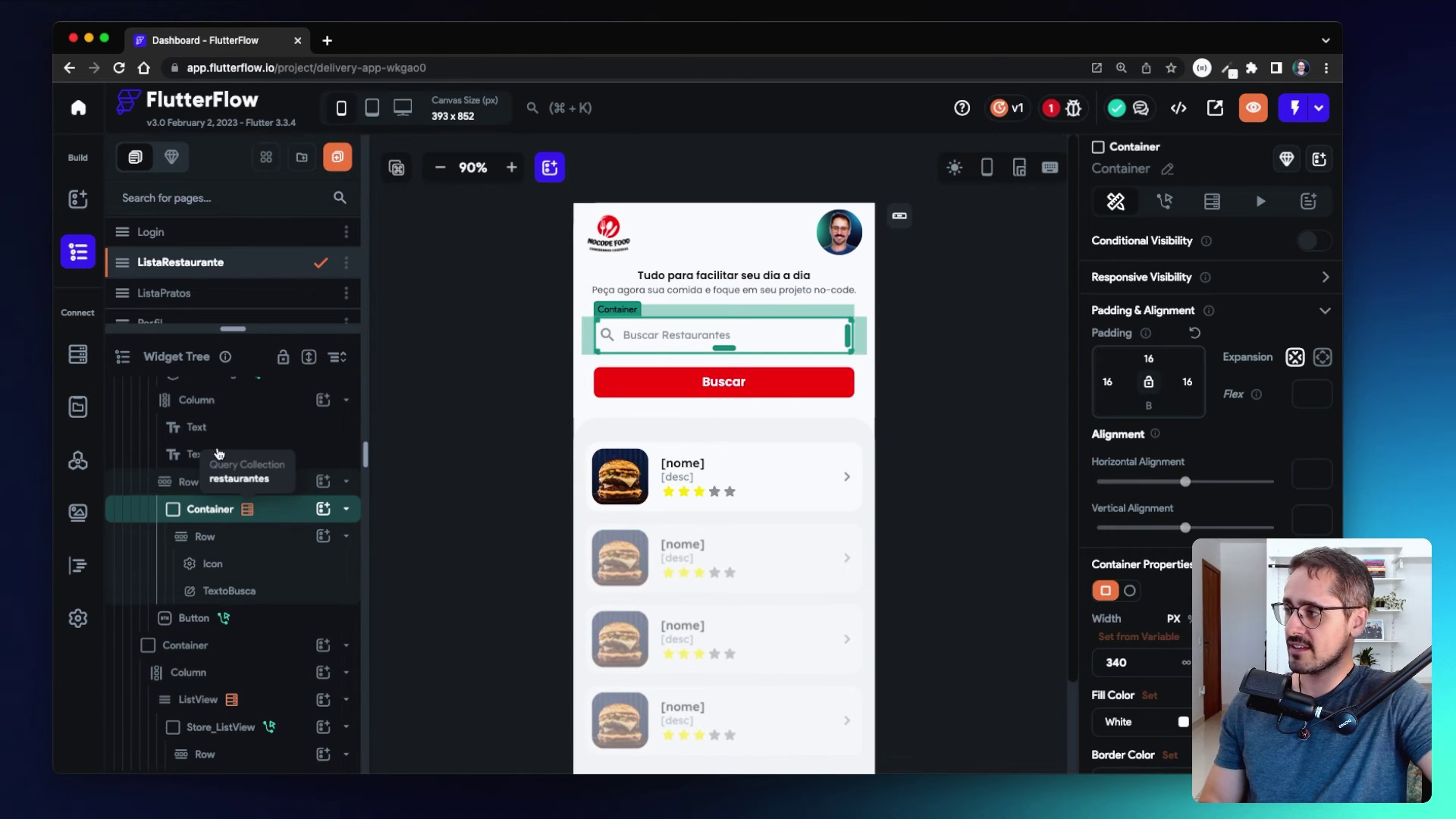
Review the Firestore restaurantes collection schema and the Firestore settings
{"action": "left_click", "coordinate": [79, 356]}
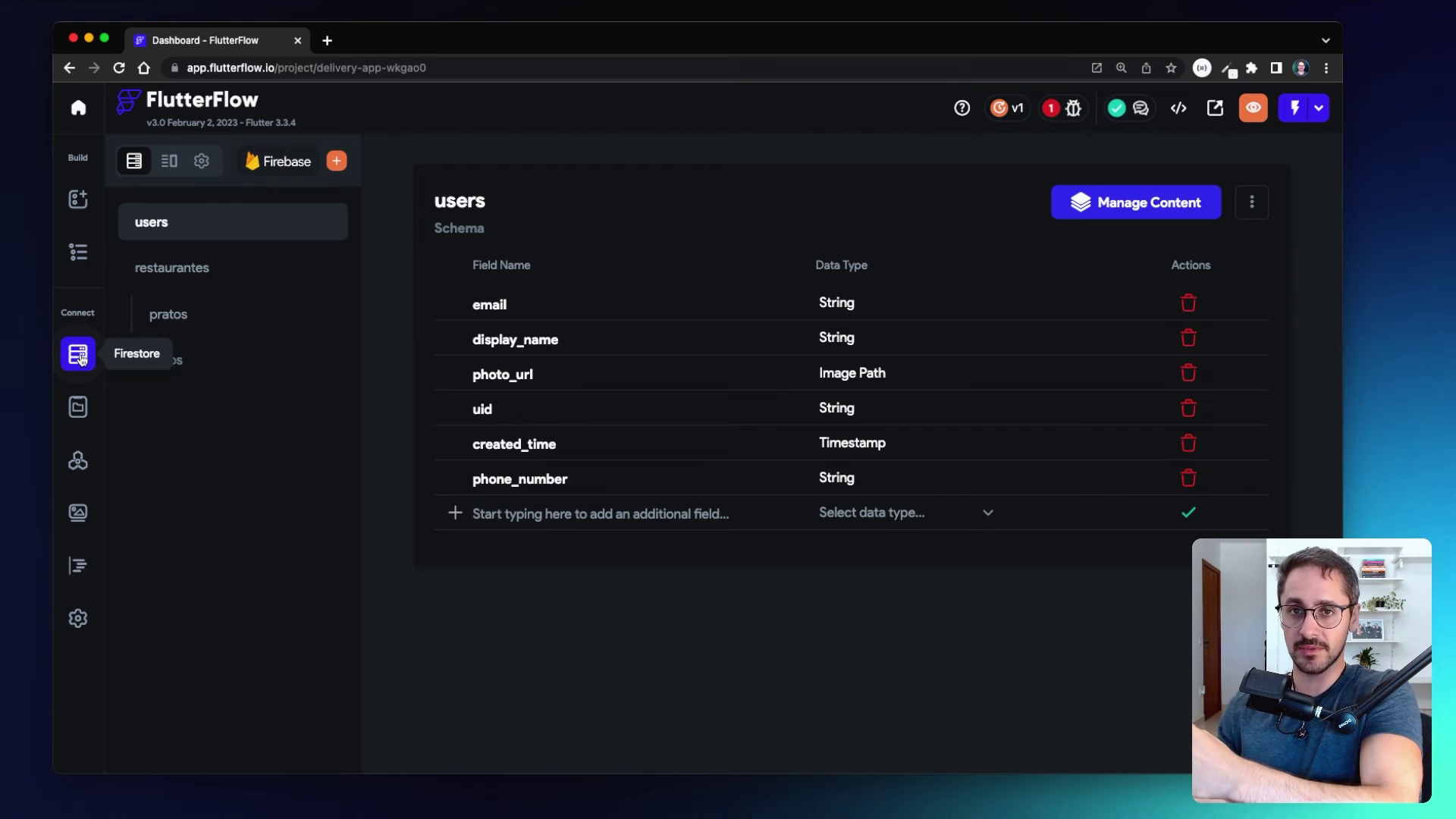
{"action": "left_click", "coordinate": [214, 271]}
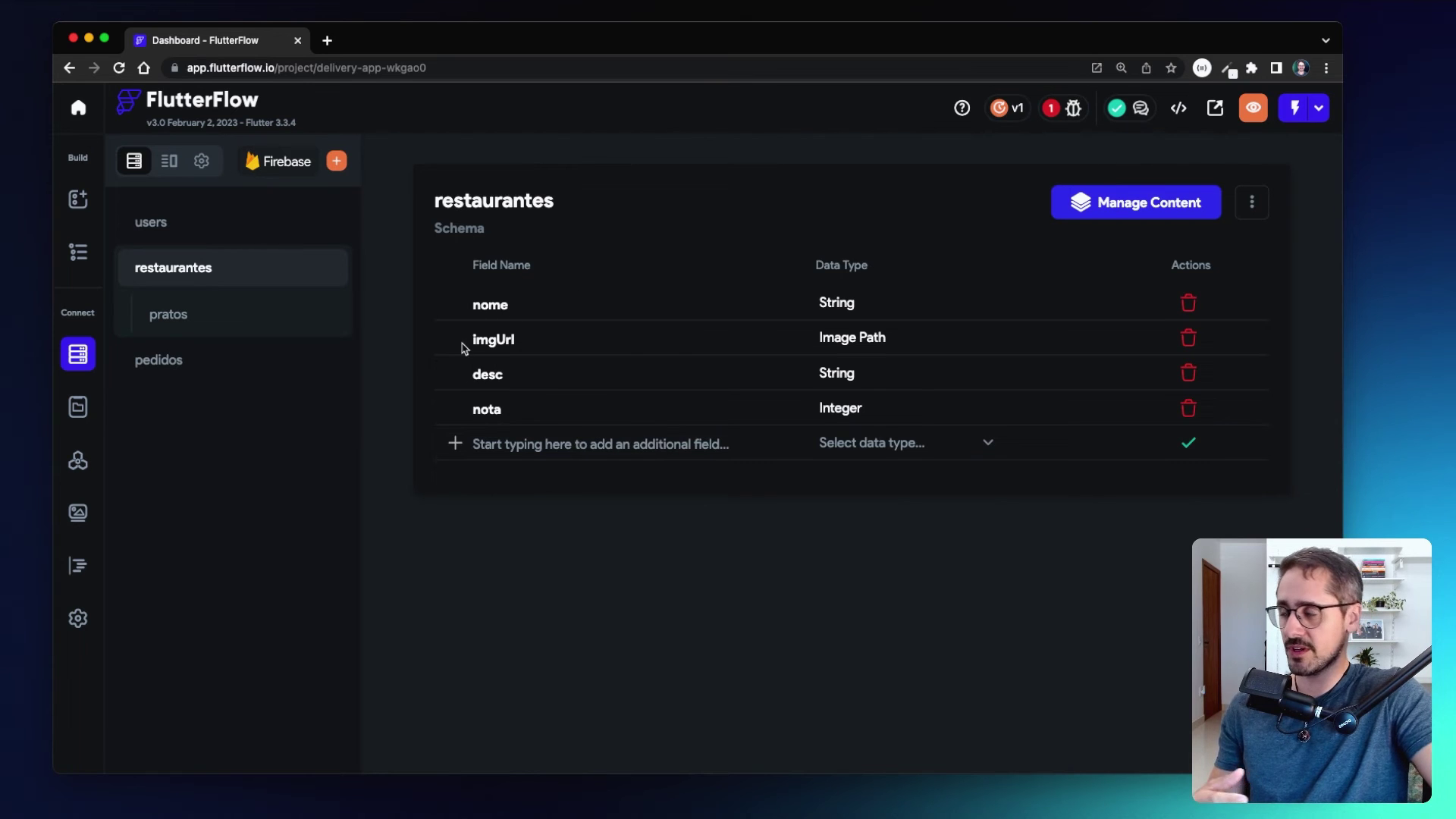
{"action": "left_click", "coordinate": [199, 161]}
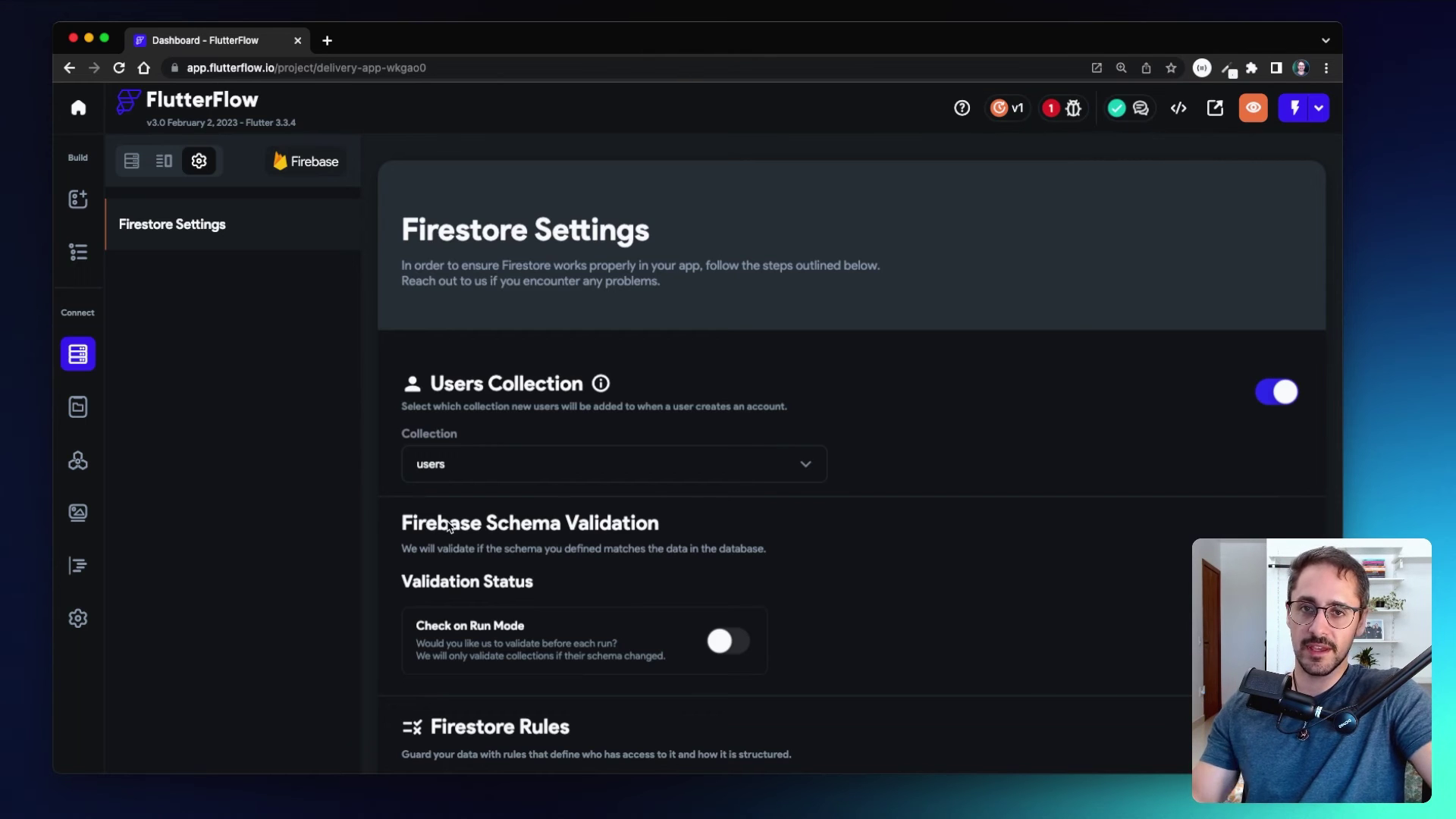
Open the project's Local State variables for review
{"action": "left_click", "coordinate": [77, 409]}
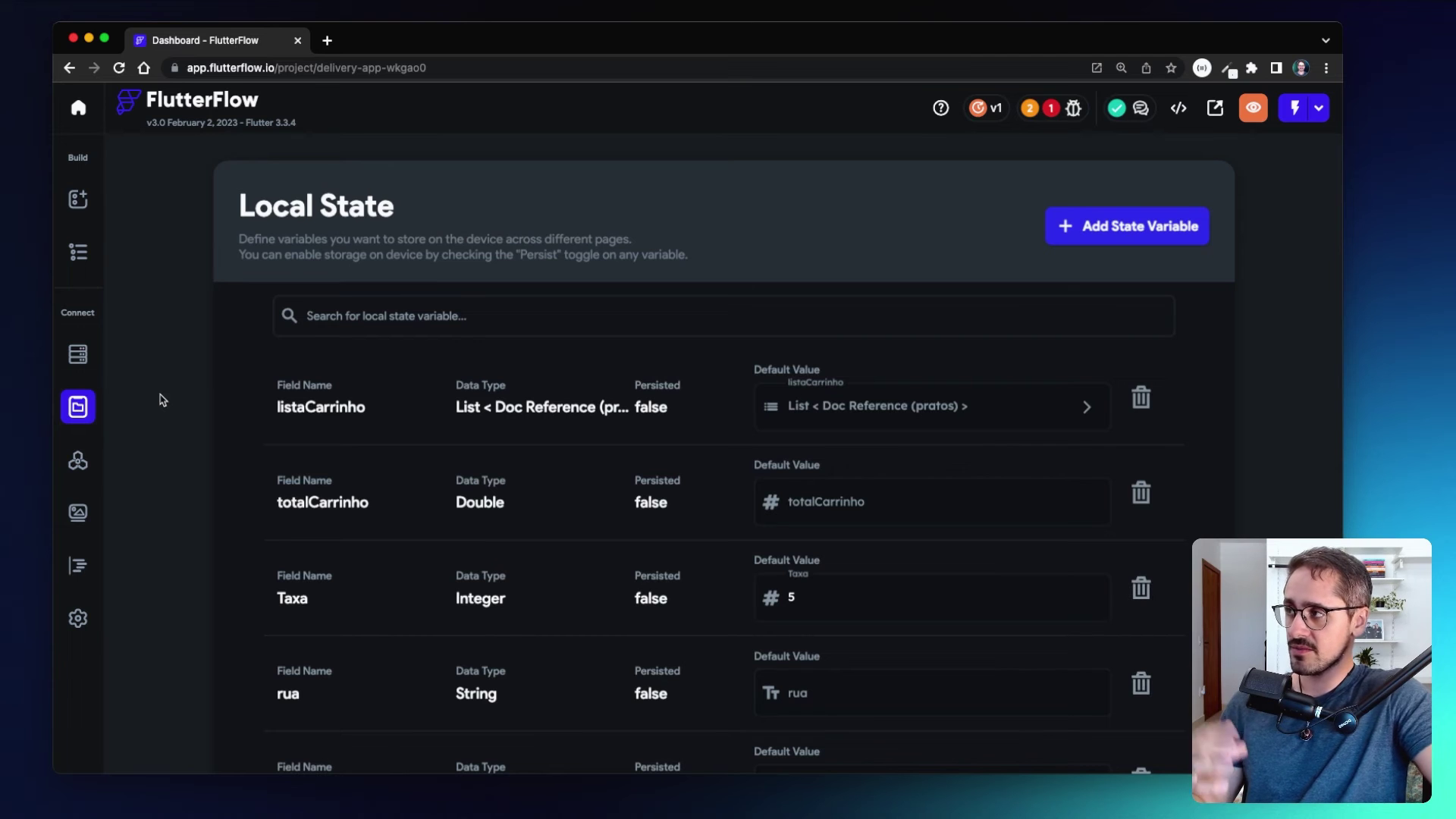
Look through the Local State variables and open the BuscaCEP API call definition for review
{"action": "scroll", "coordinate": [162, 400], "scroll_direction": "down", "scroll_amount": 2}
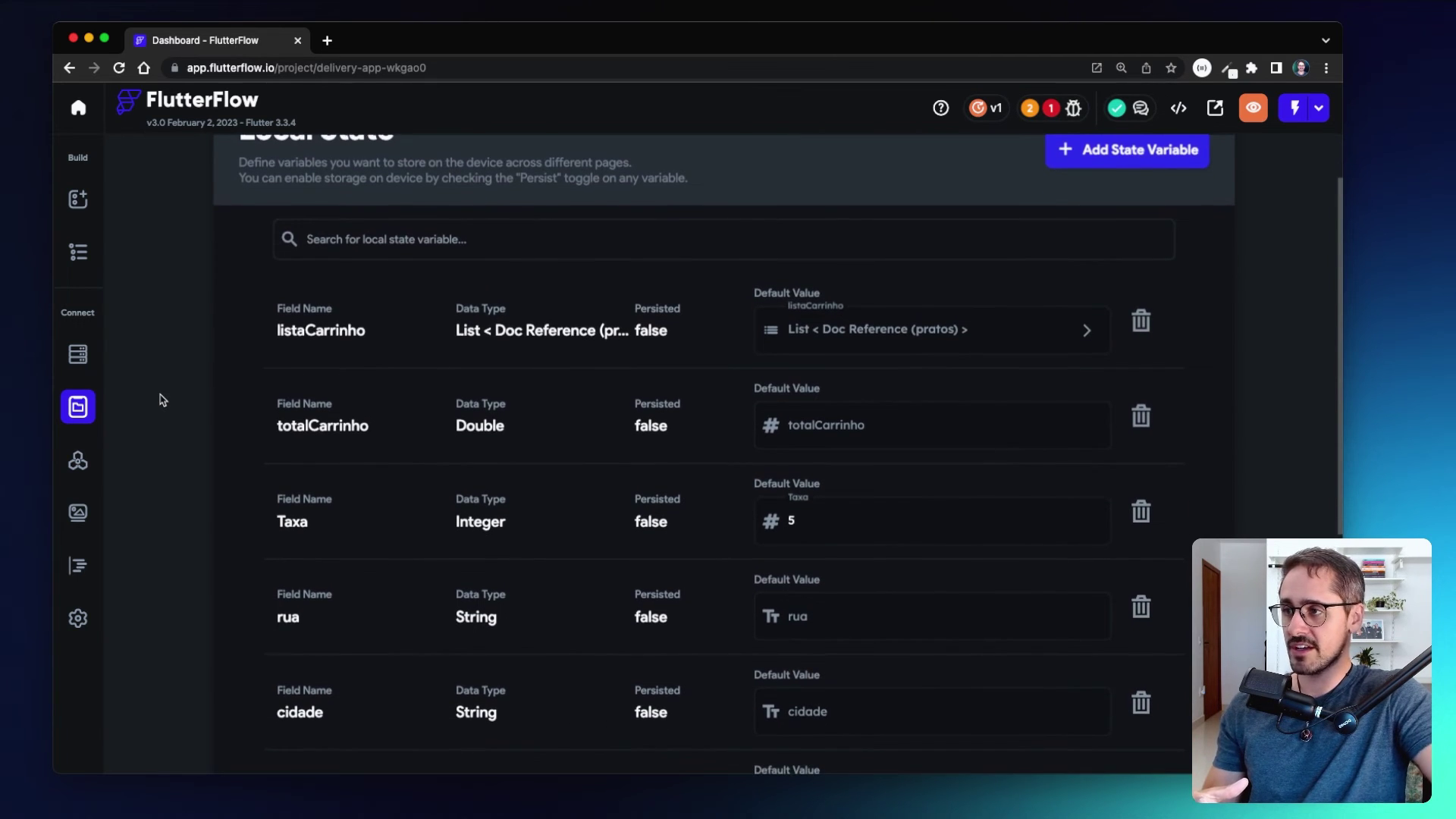
{"action": "scroll", "coordinate": [162, 399], "scroll_direction": "up", "scroll_amount": 2}
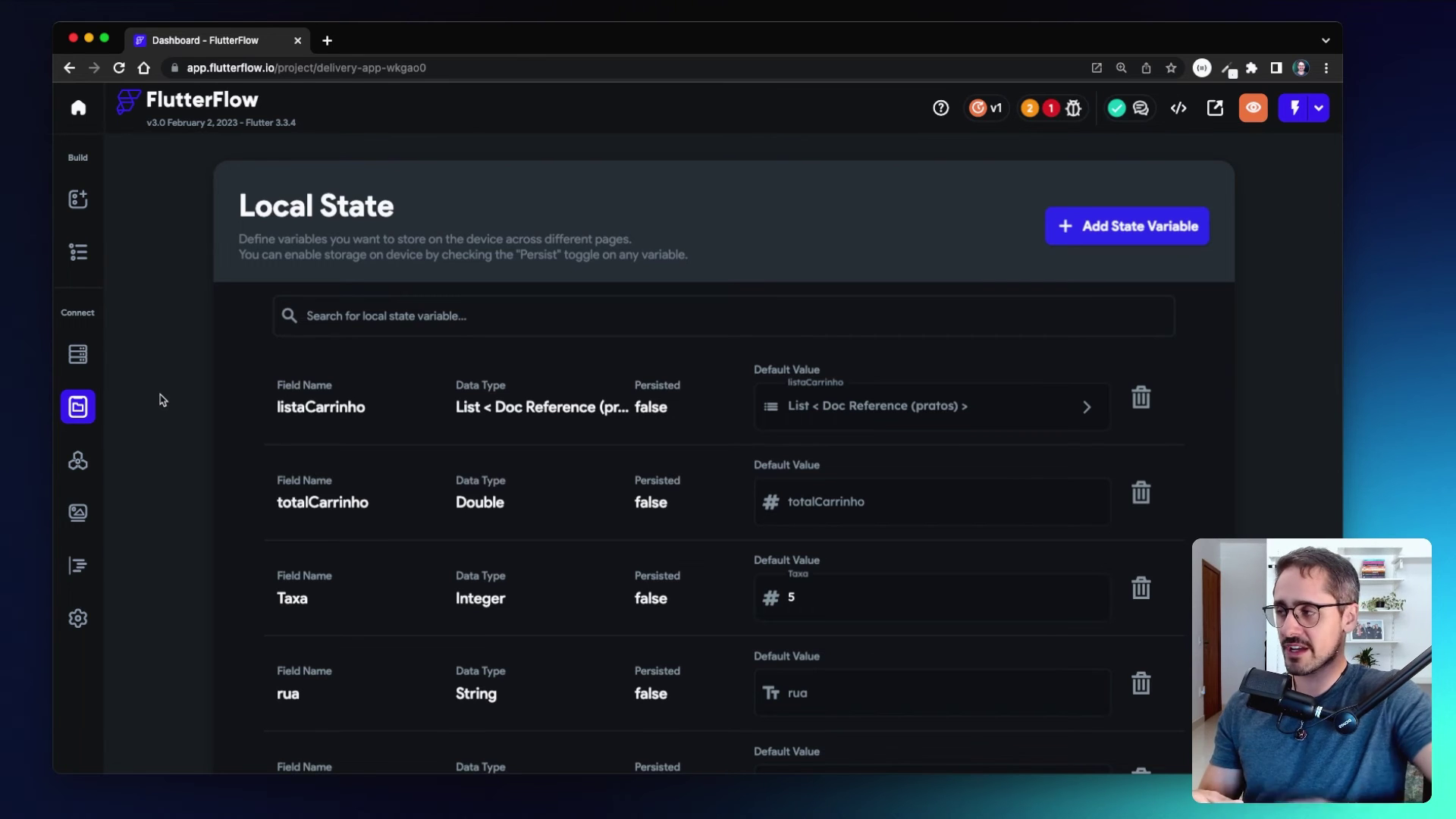
{"action": "left_click", "coordinate": [76, 462]}
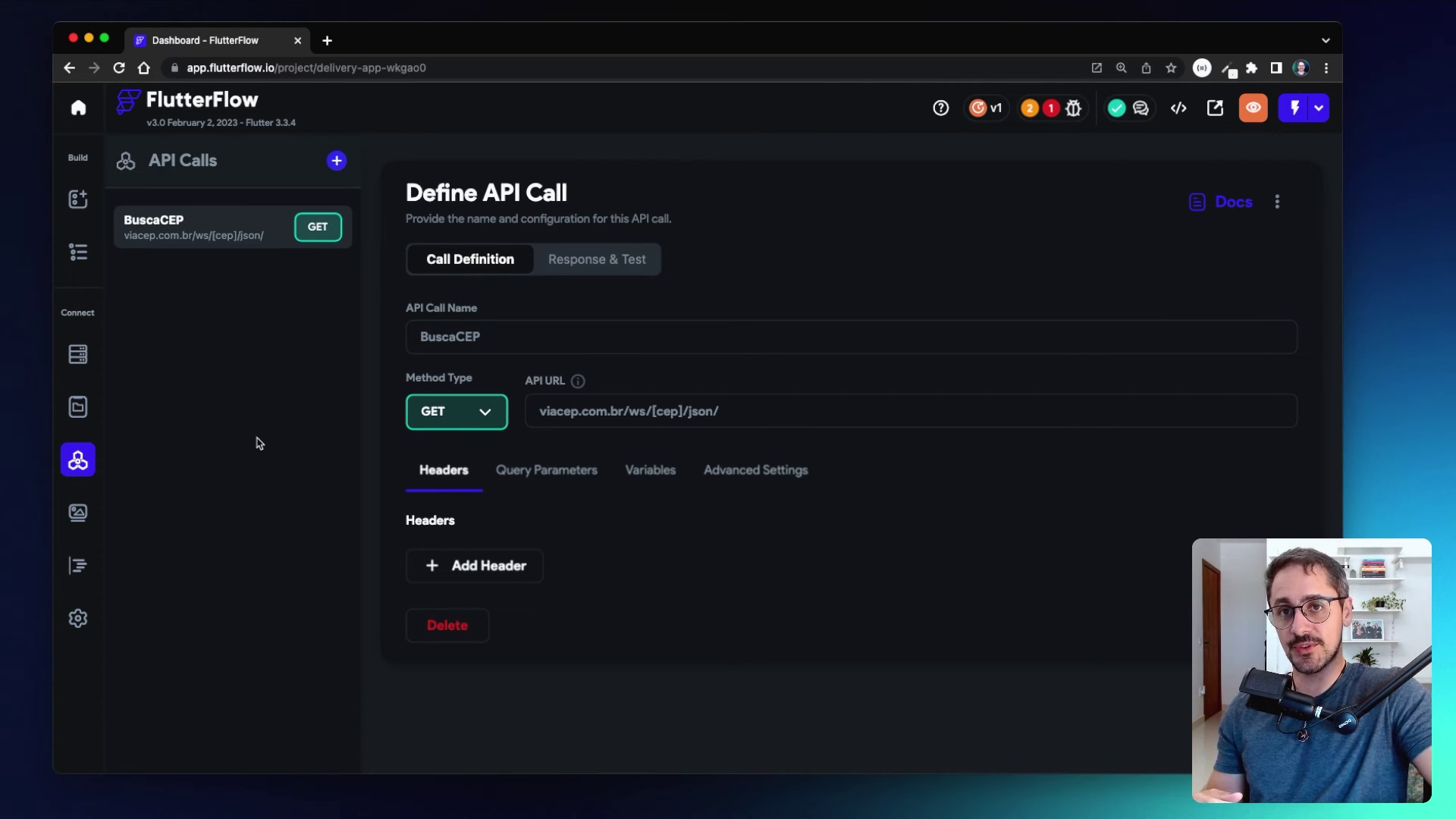
View the project media assets and examine the subtotalPorItem custom function with its OpenAI Codex code generator
{"action": "left_click", "coordinate": [78, 515]}
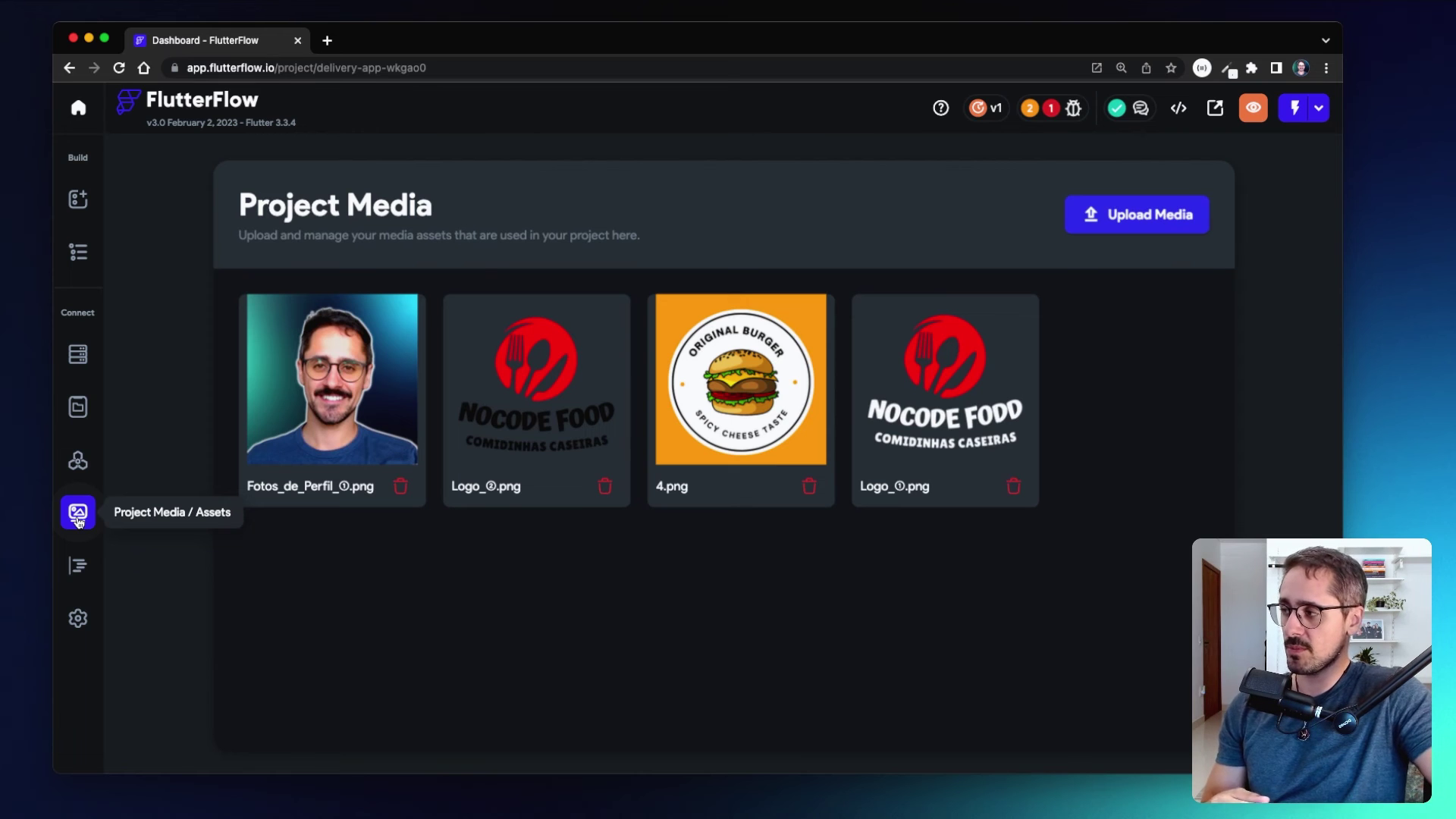
{"action": "left_click", "coordinate": [78, 567]}
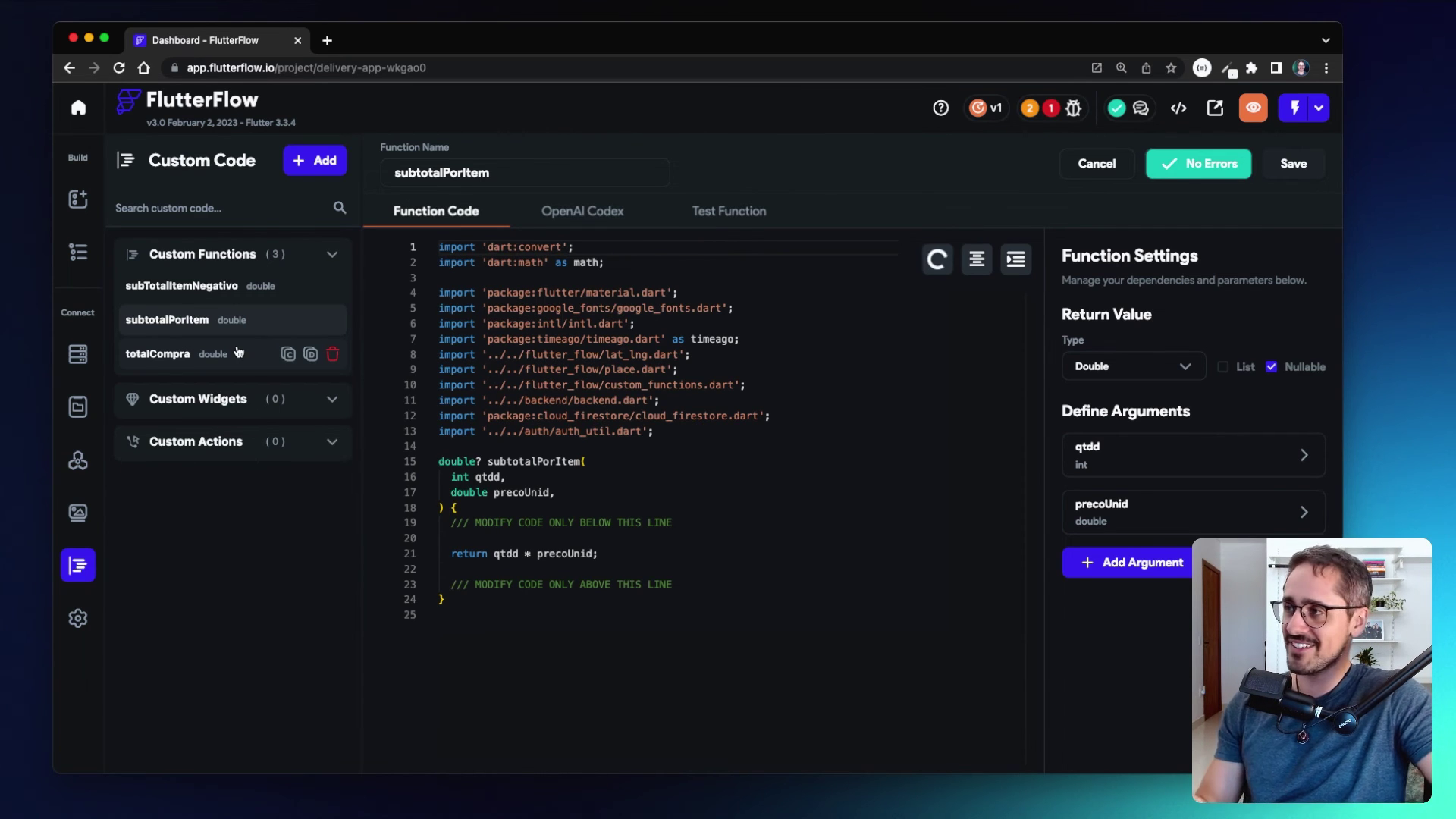
{"action": "left_click", "coordinate": [583, 215]}
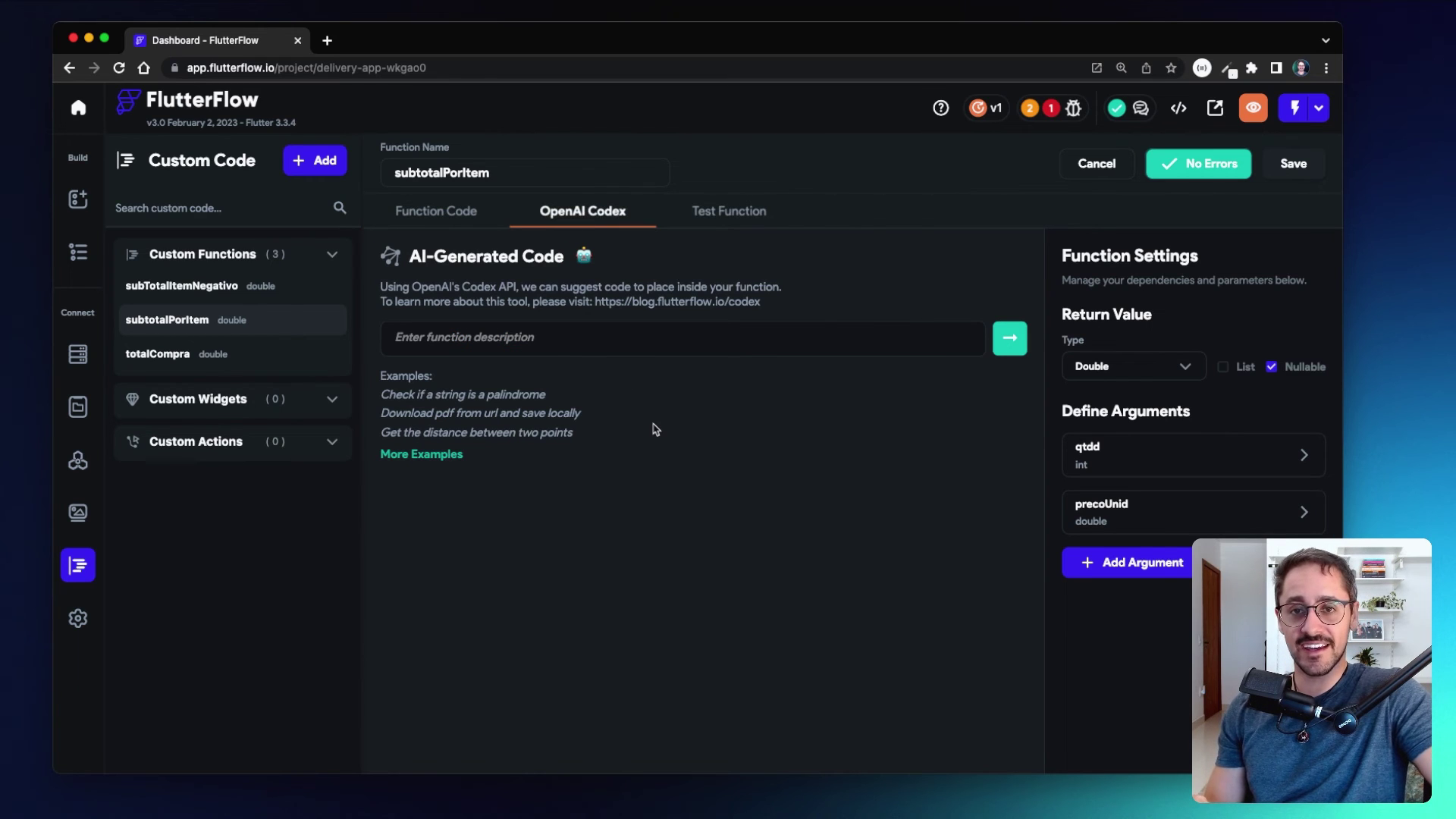
{"action": "left_click", "coordinate": [600, 341]}
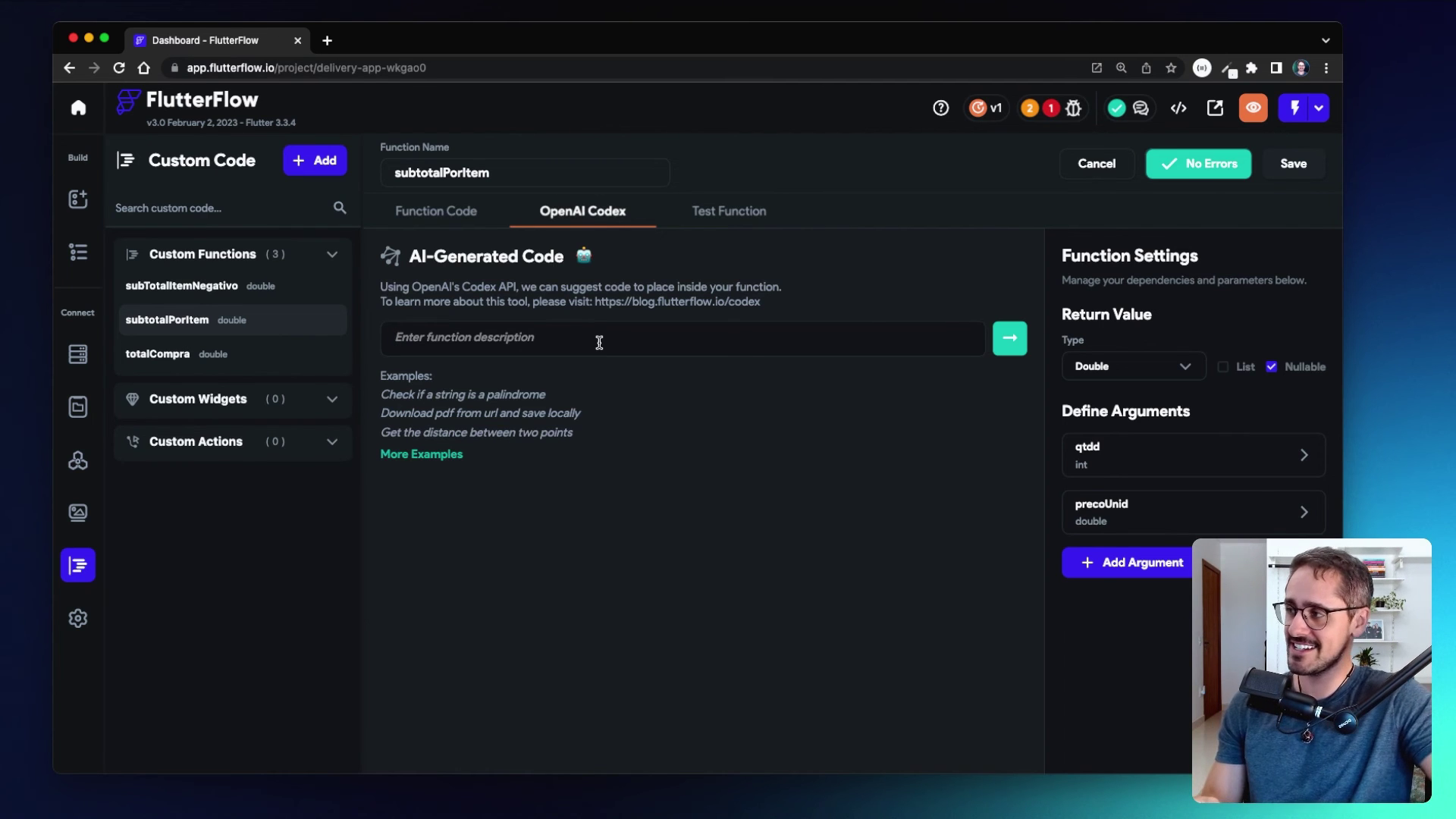
Review the project's Theme, NavBar & AppBar, App Details, Platforms and Languages settings without changing anything
{"action": "left_click", "coordinate": [75, 619]}
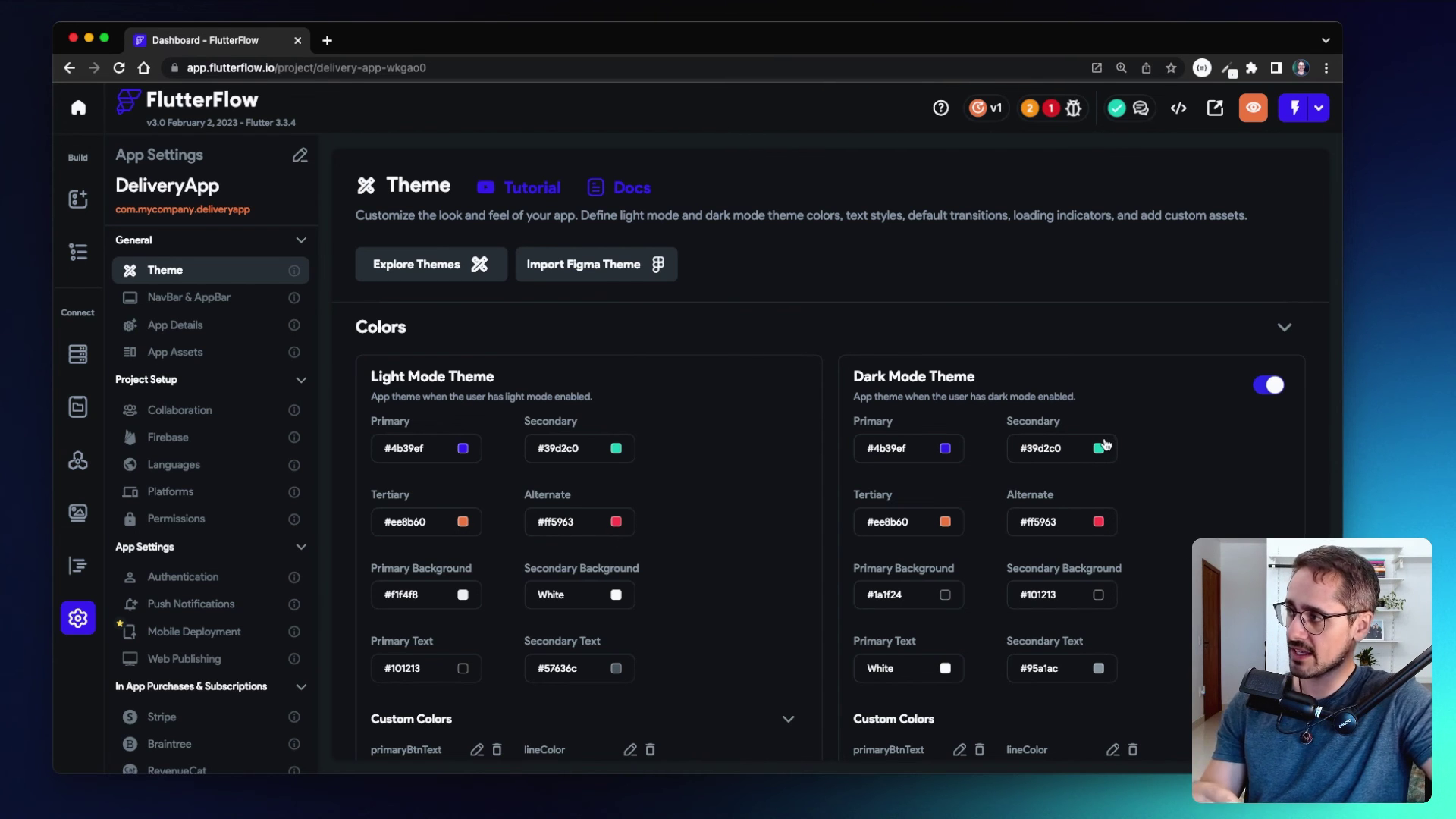
{"action": "left_click", "coordinate": [216, 303]}
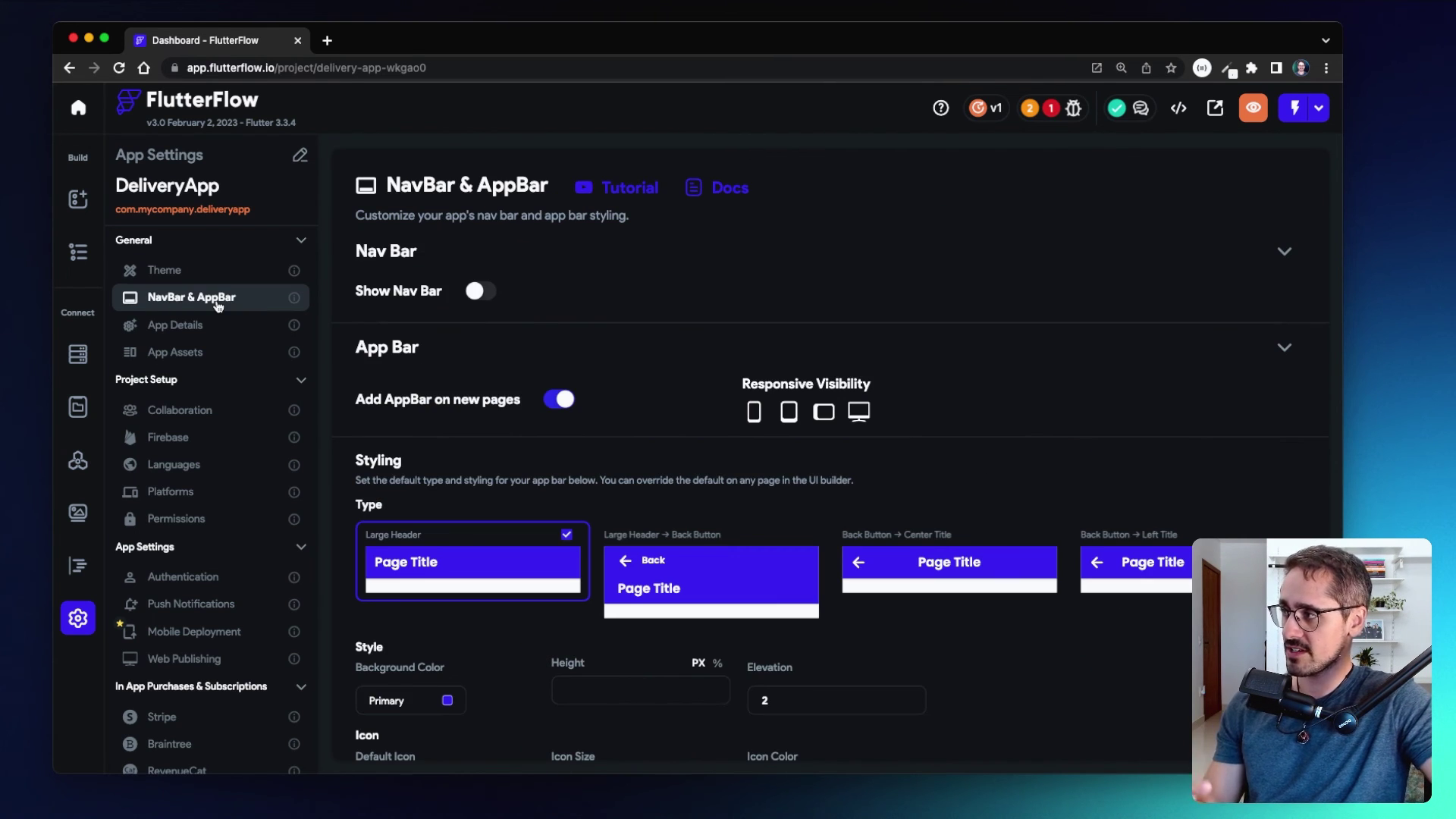
{"action": "left_click", "coordinate": [191, 332]}
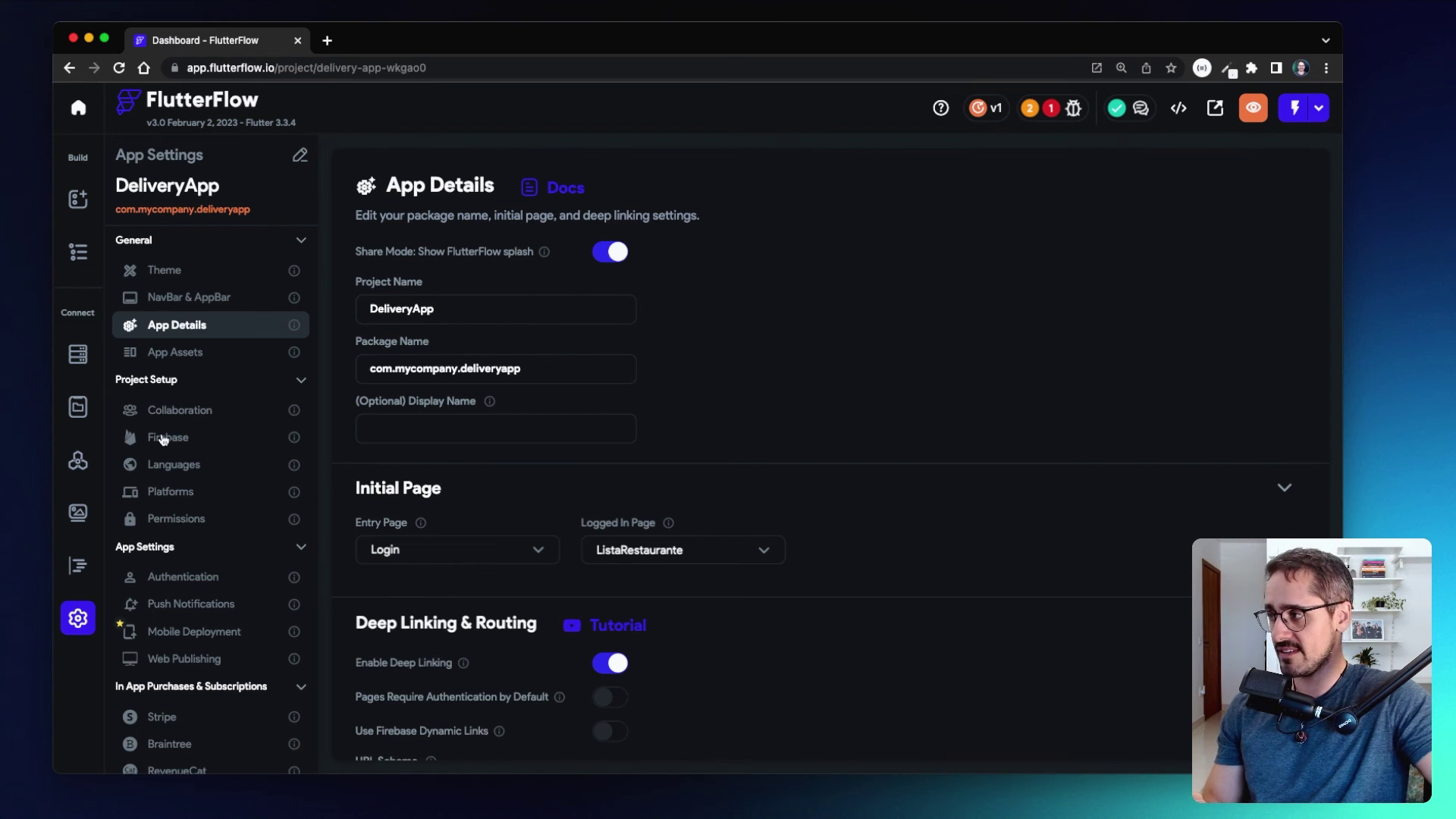
{"action": "left_click", "coordinate": [184, 493]}
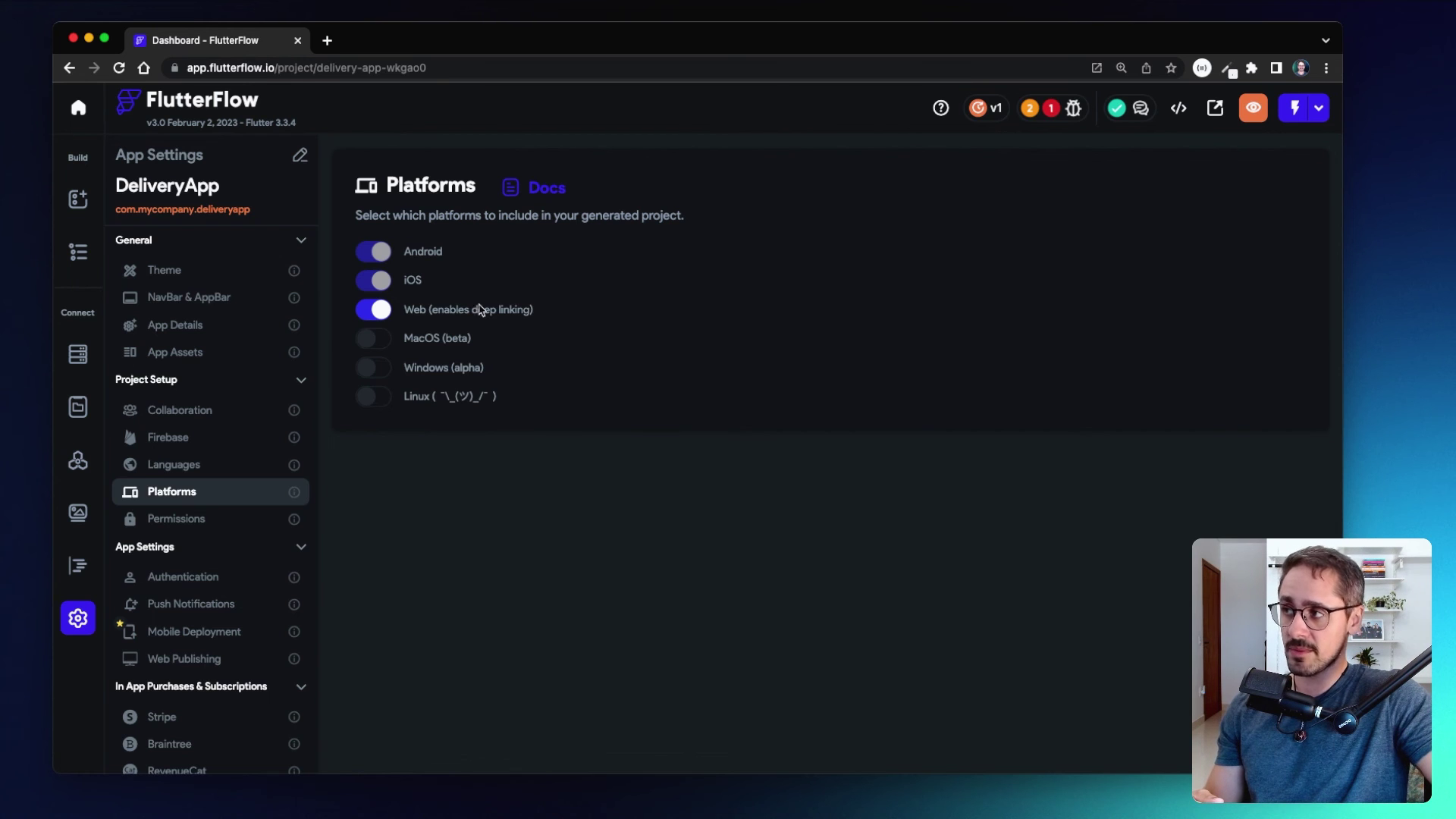
{"action": "left_click", "coordinate": [216, 461]}
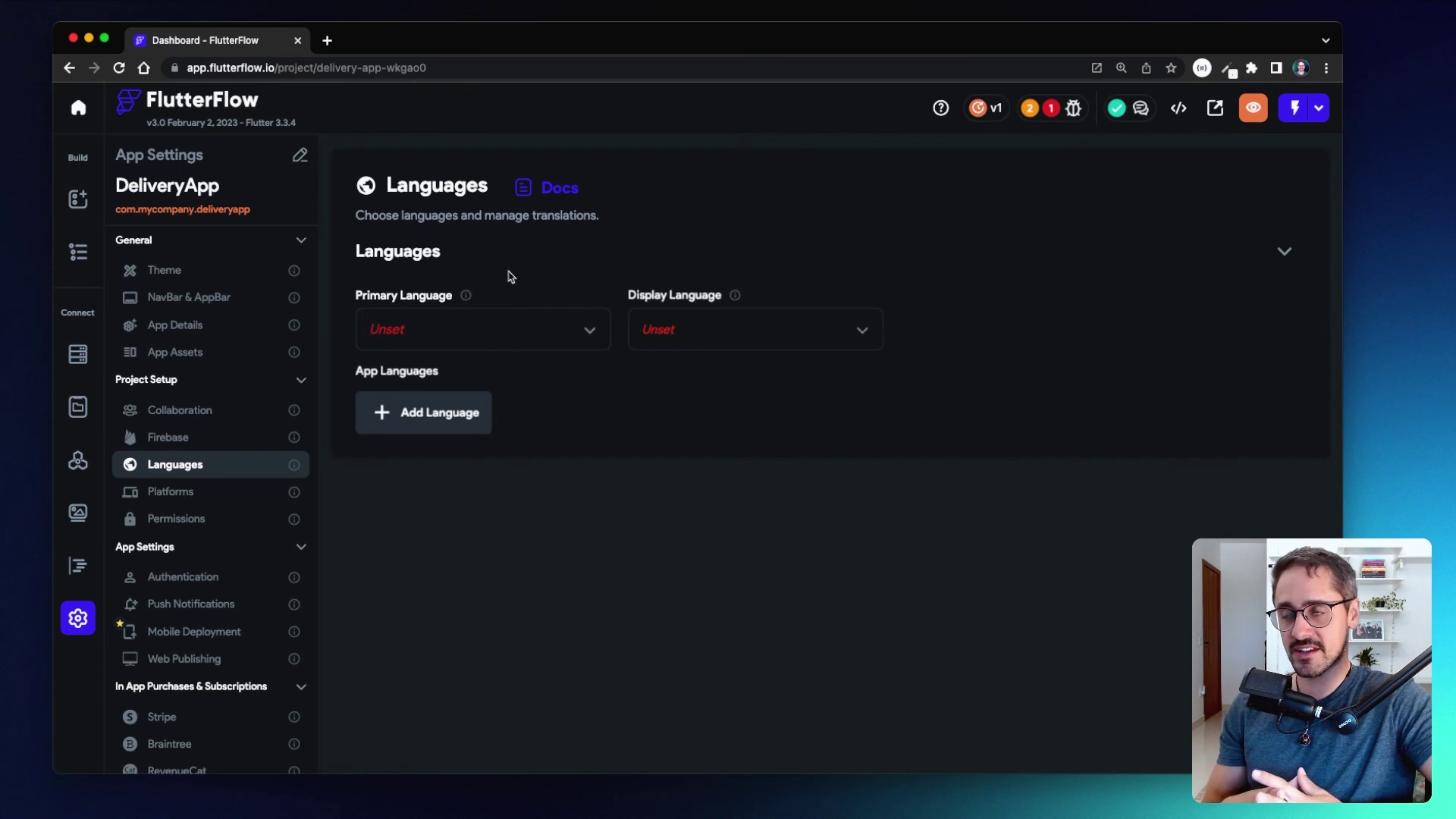
Review the app's Authentication, Push Notifications and Mobile Deployment settings
{"action": "scroll", "coordinate": [205, 455], "scroll_direction": "down", "scroll_amount": 3}
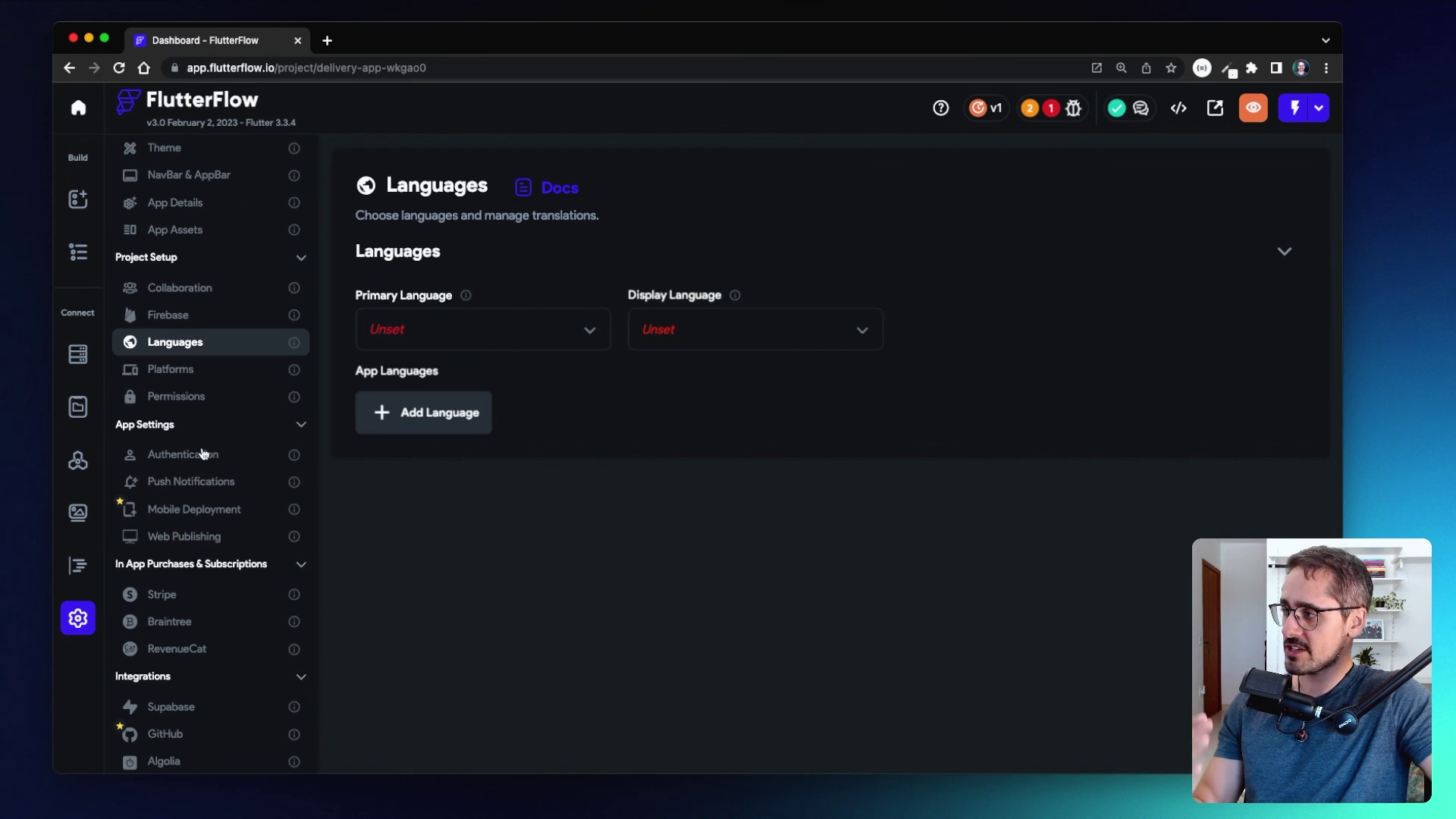
{"action": "left_click", "coordinate": [201, 454]}
{"action": "left_click", "coordinate": [207, 483]}
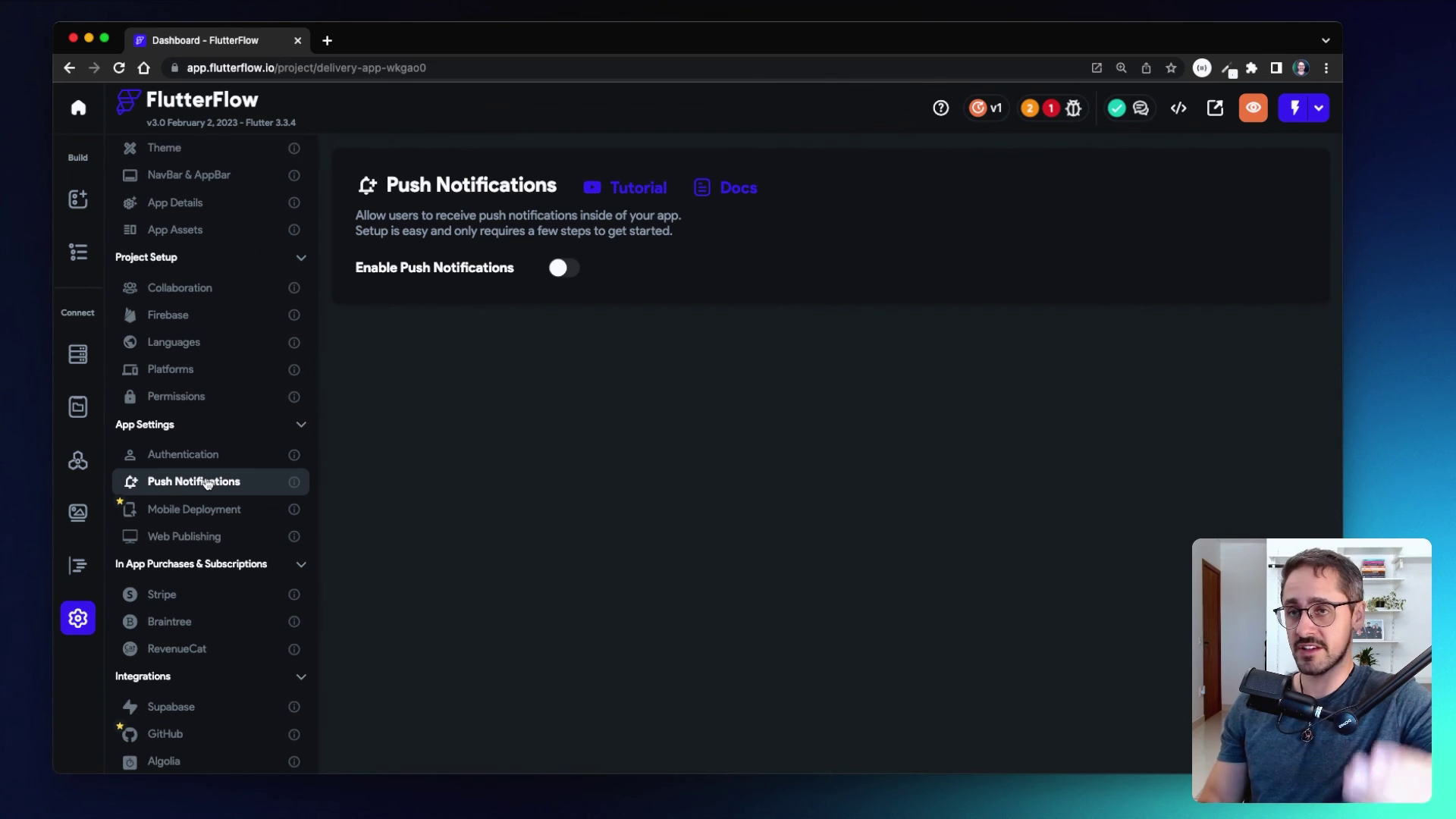
{"action": "left_click", "coordinate": [200, 513]}
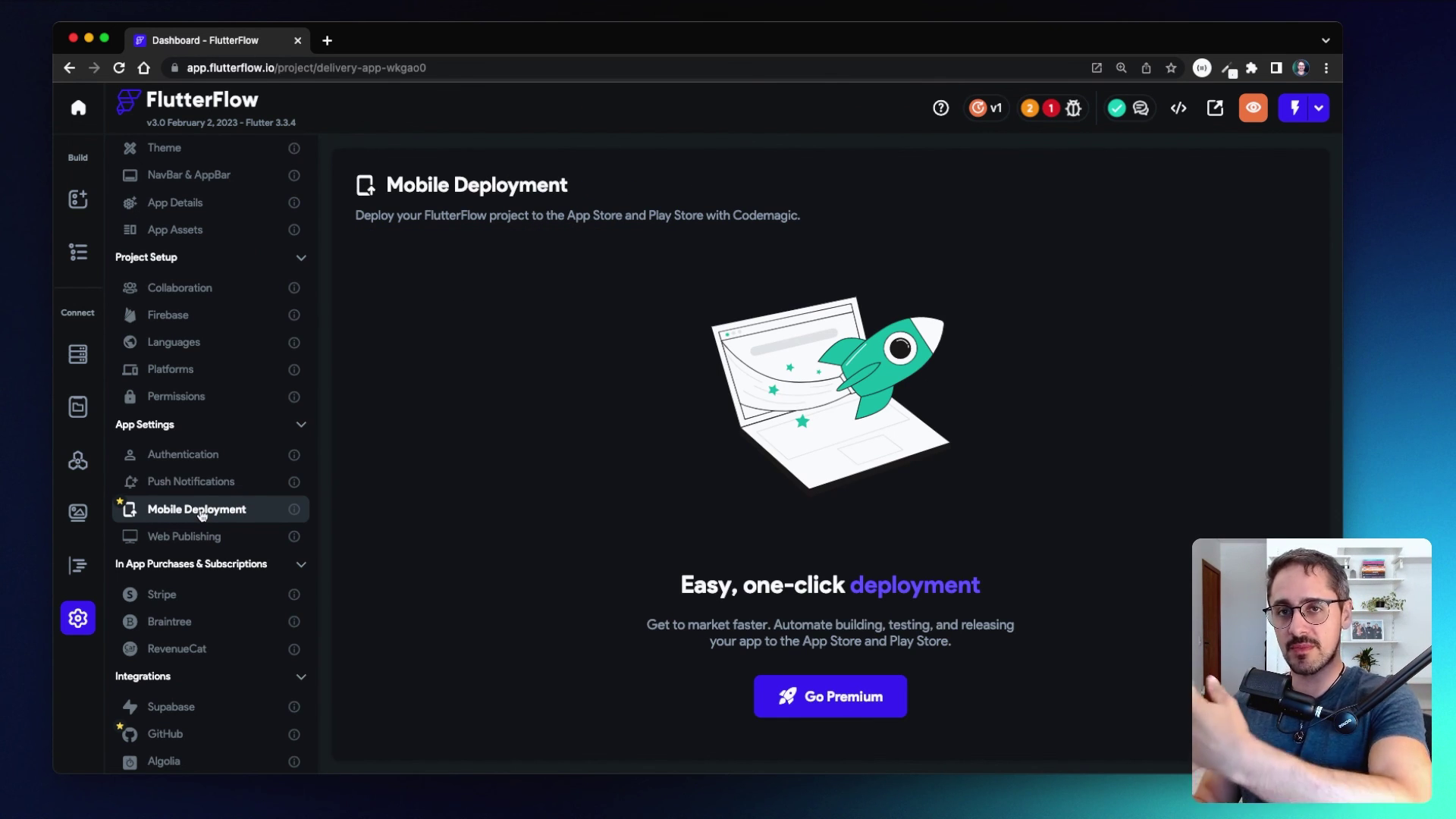
Look through the remaining settings categories, covering In App Purchases & Subscriptions and Integrations
{"action": "scroll", "coordinate": [193, 523], "scroll_direction": "down", "scroll_amount": 3}
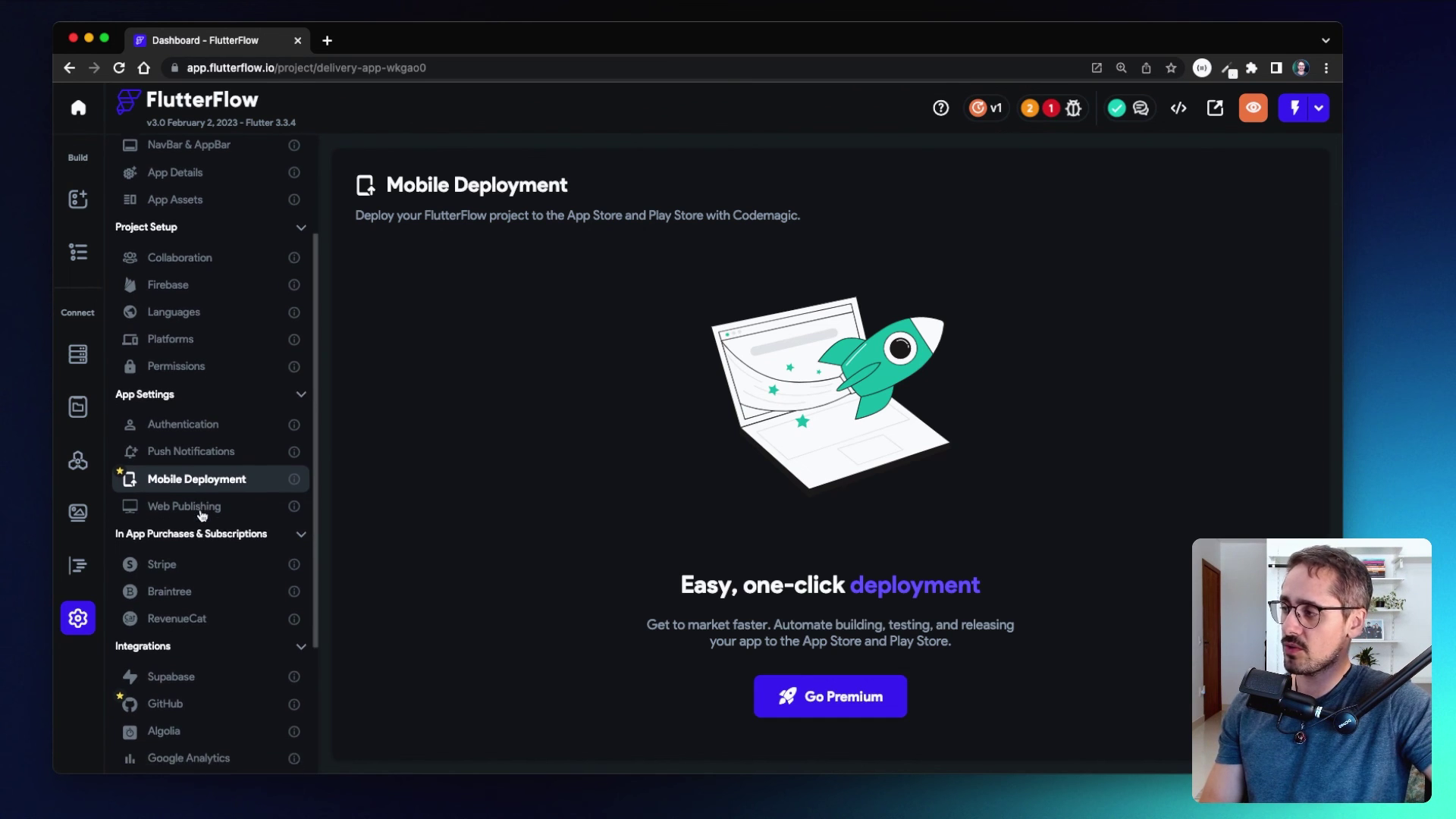
{"action": "left_click", "coordinate": [188, 529]}
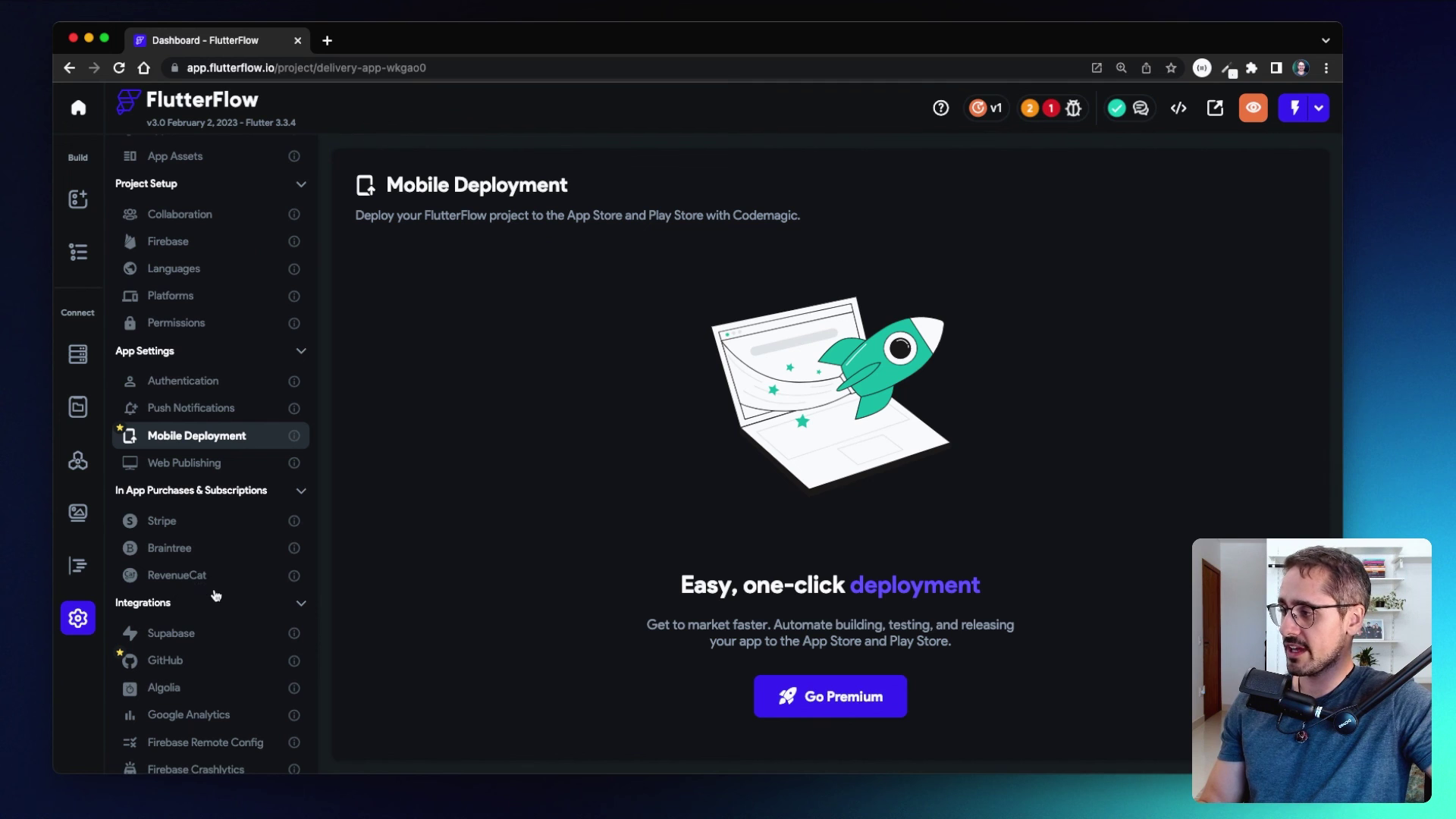
{"action": "scroll", "coordinate": [215, 618], "scroll_direction": "down", "scroll_amount": 3}
{"action": "scroll", "coordinate": [218, 624], "scroll_direction": "down", "scroll_amount": 3}
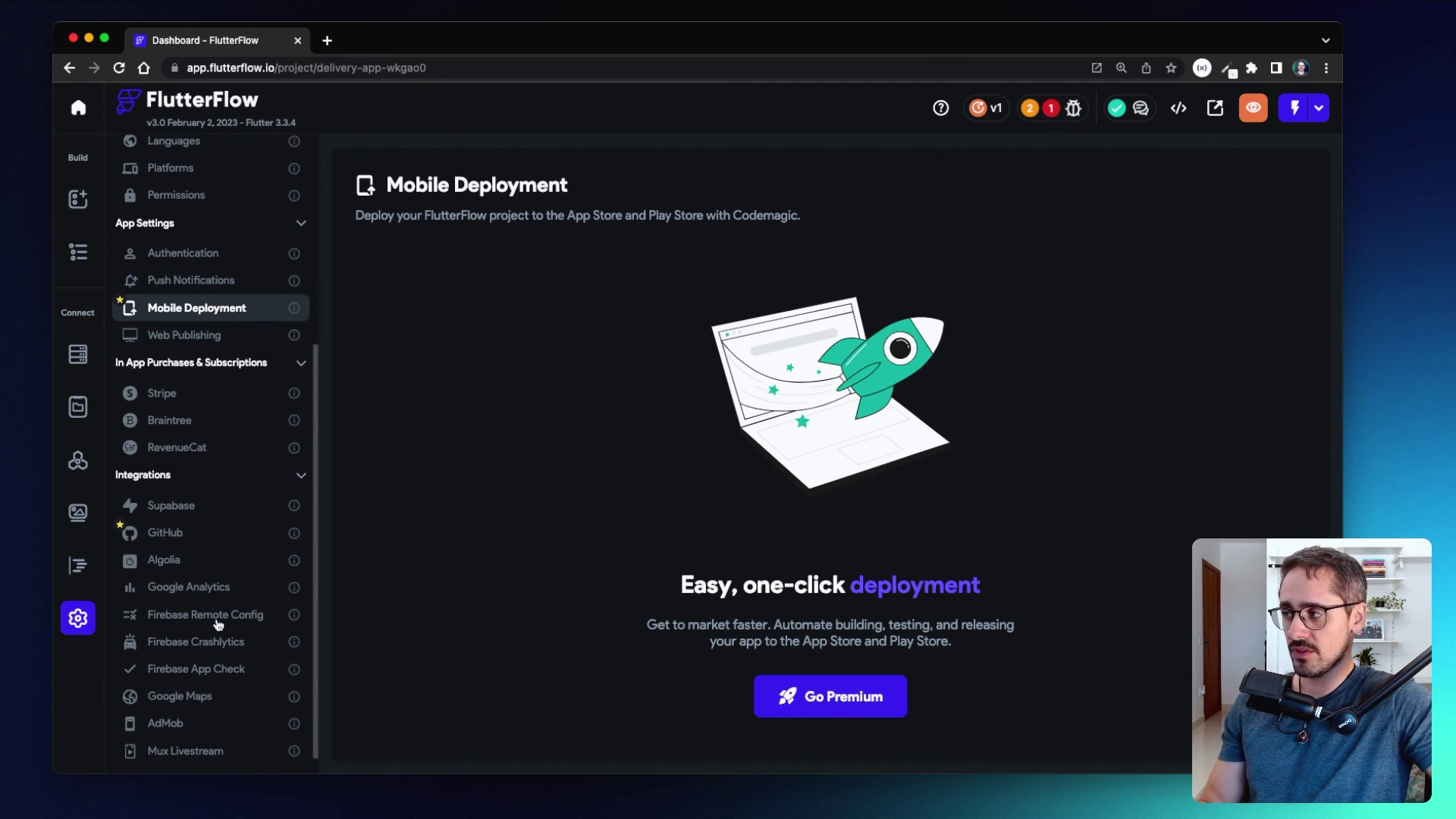